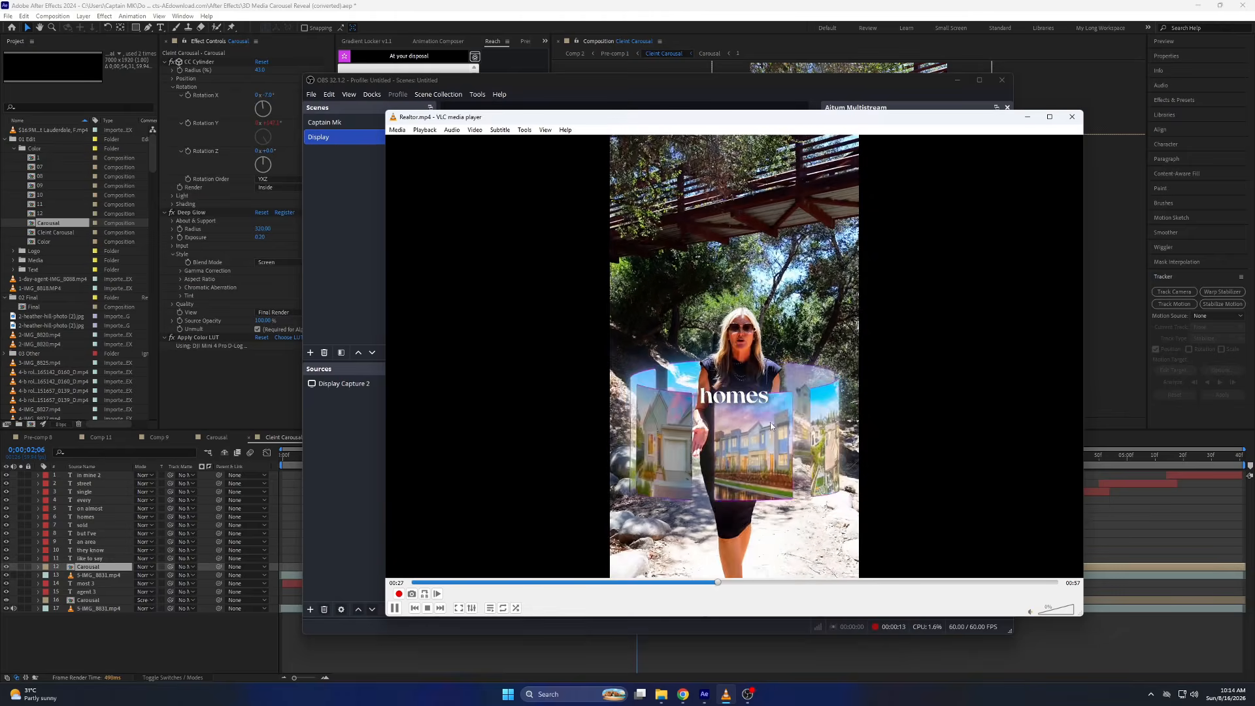
Switch to After Effects and play the Client Carousel composition from about 0;00;02;01 to preview the carousel reveal
key(alt+Tab)
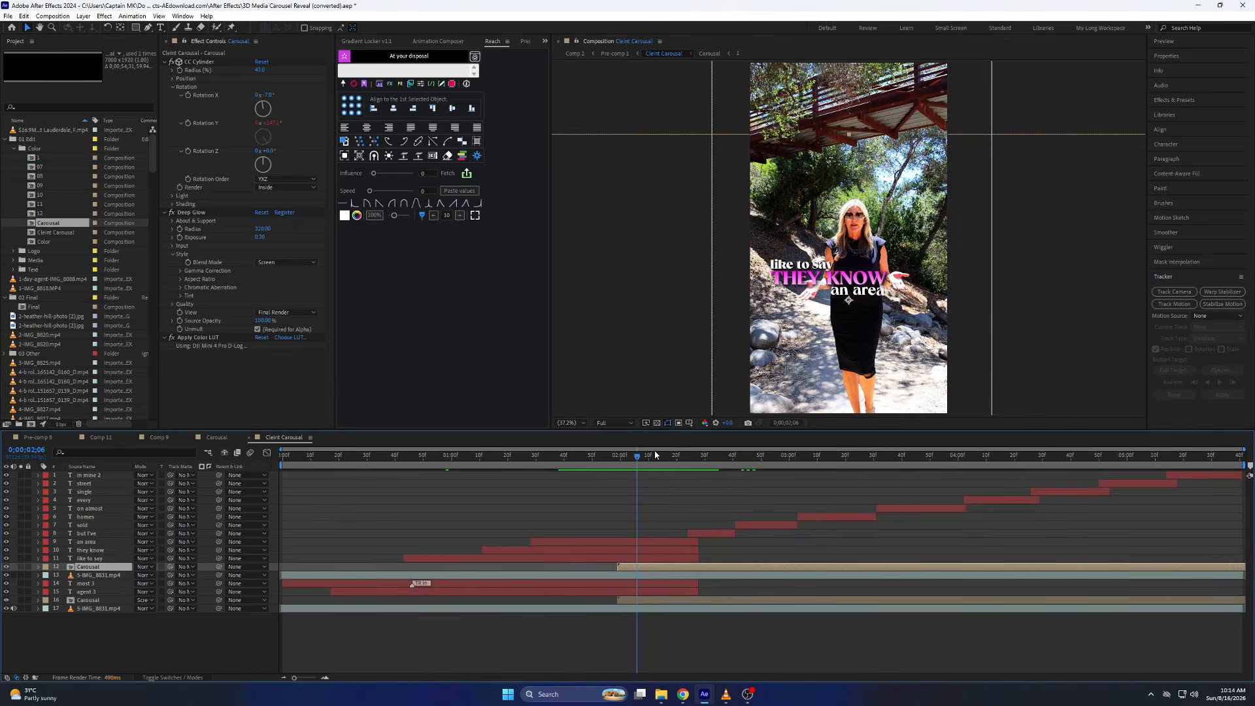
drag(655, 455, 624, 476)
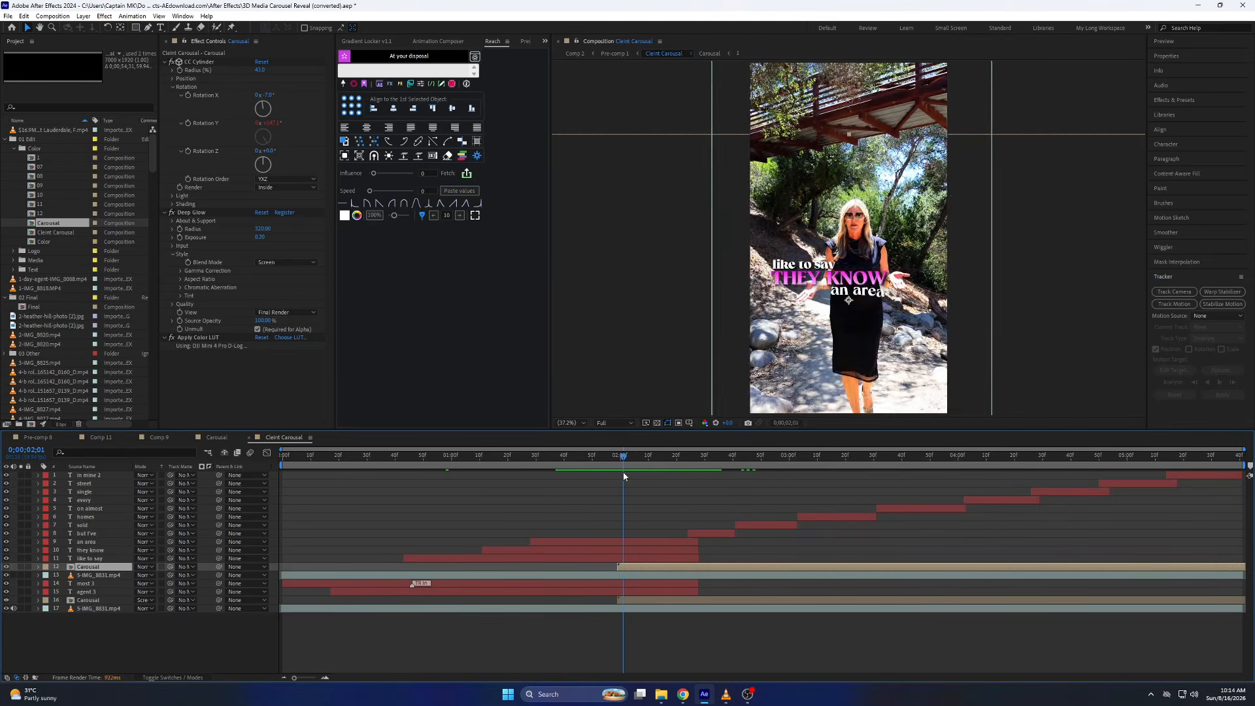
key(space)
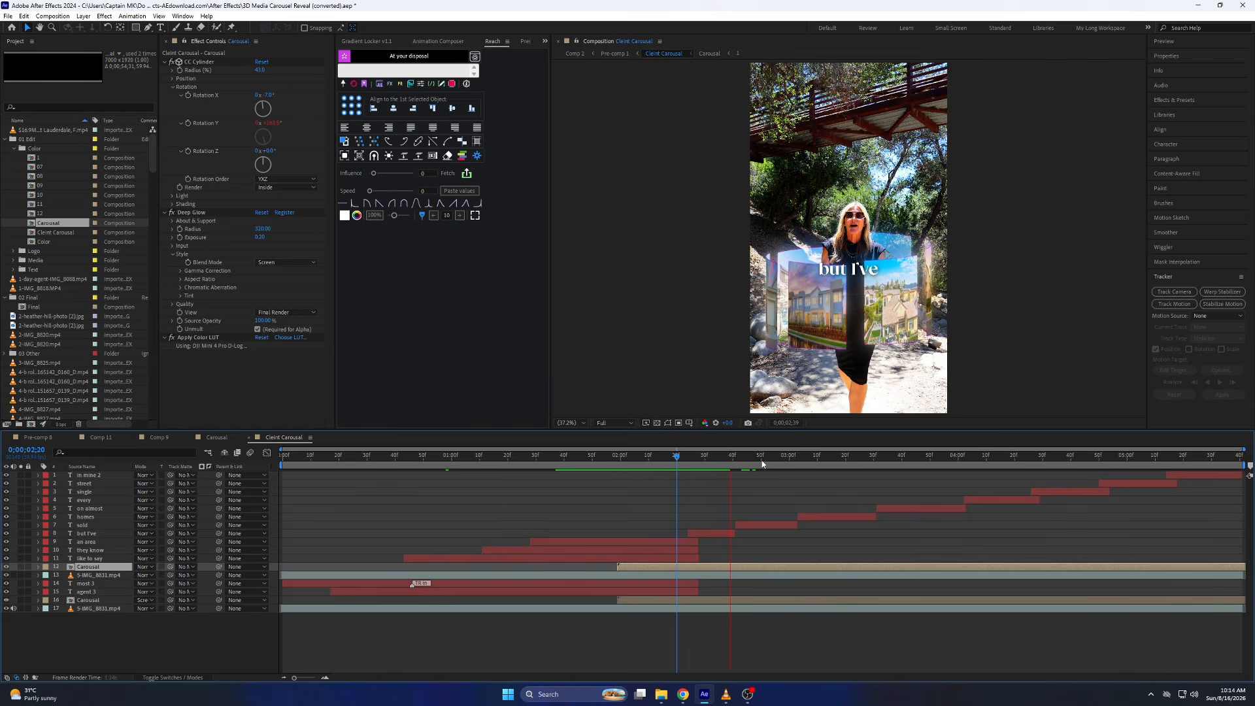
Examine the Carousel precomp from the Client Carousel timeline and close the open timelines of compositions 1 and Carousel
double_click(838, 566)
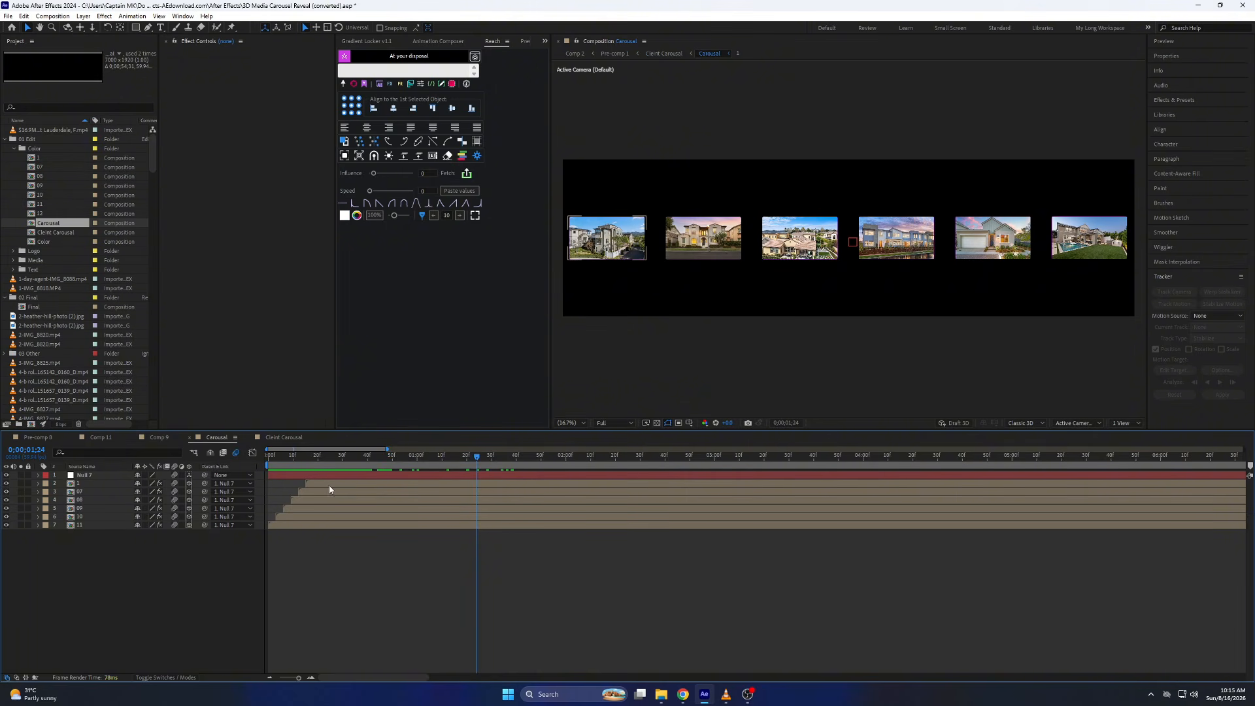
click(286, 438)
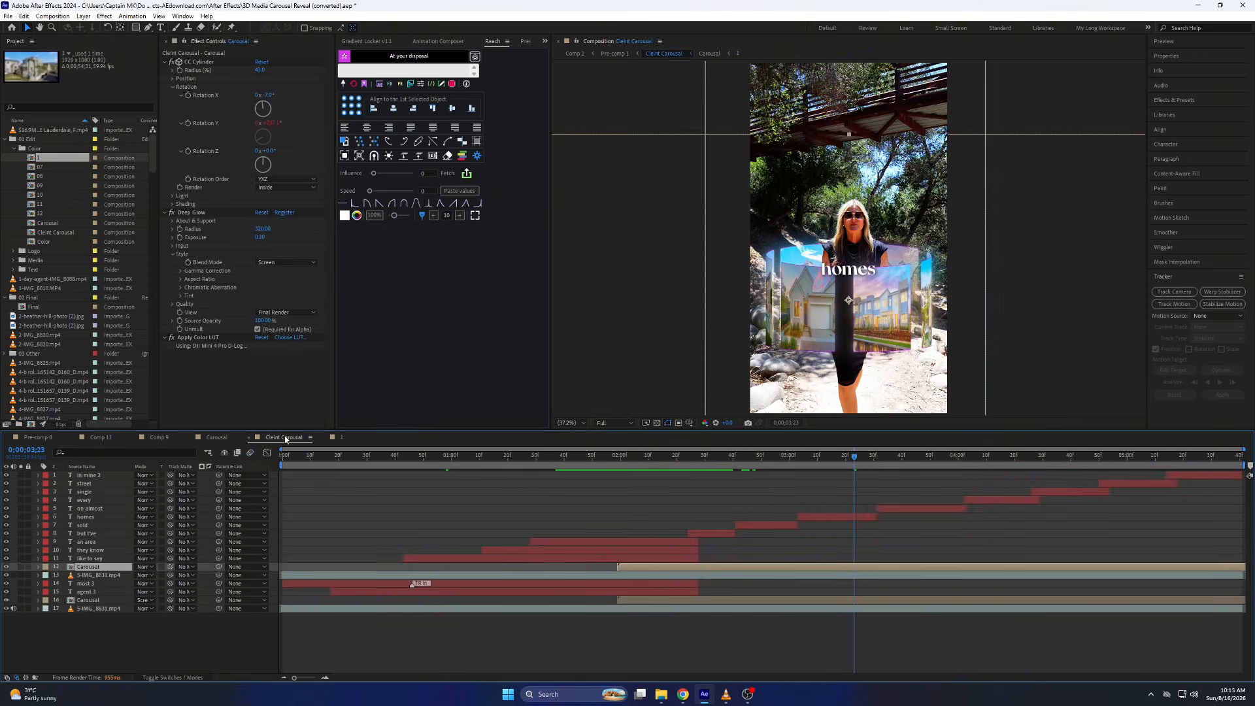
click(339, 438)
key(ctrl+w)
click(224, 438)
key(ctrl+w)
Open the Carousel precomp, open its nested composition 1, and reveal the photo layer's source file in Explorer
double_click(686, 568)
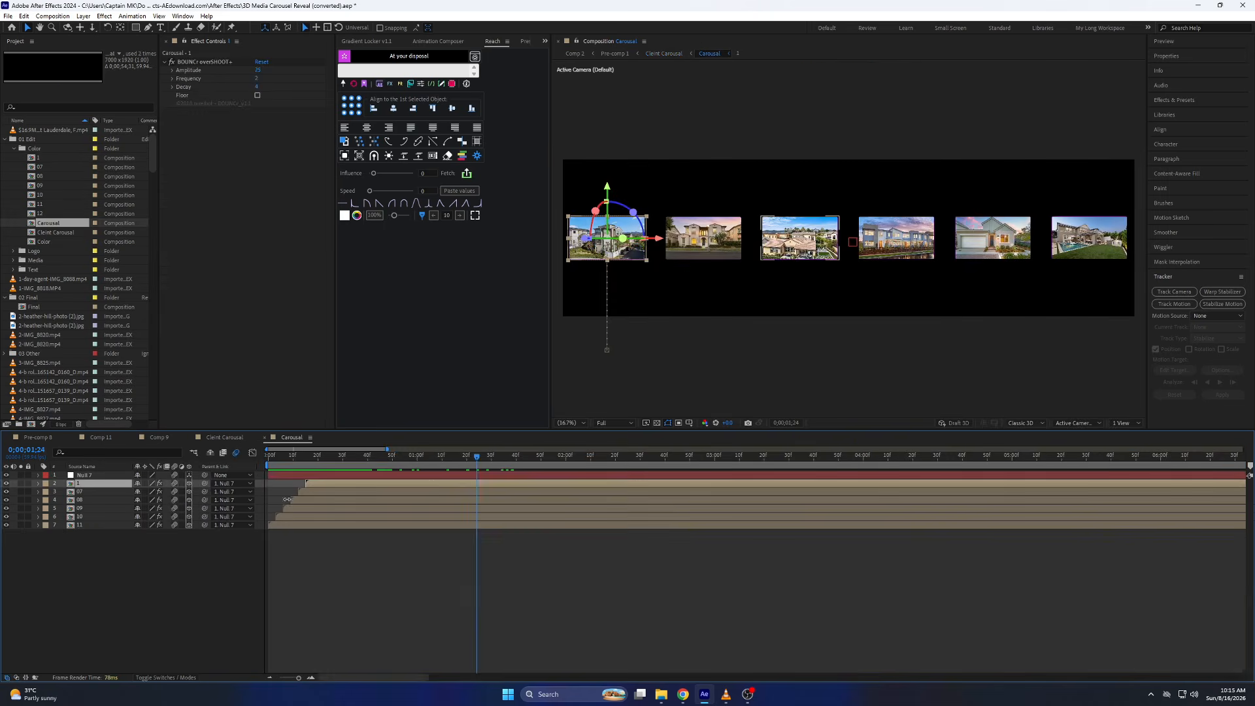
double_click(332, 483)
right_click(334, 482)
mouse_move(381, 382)
click(488, 377)
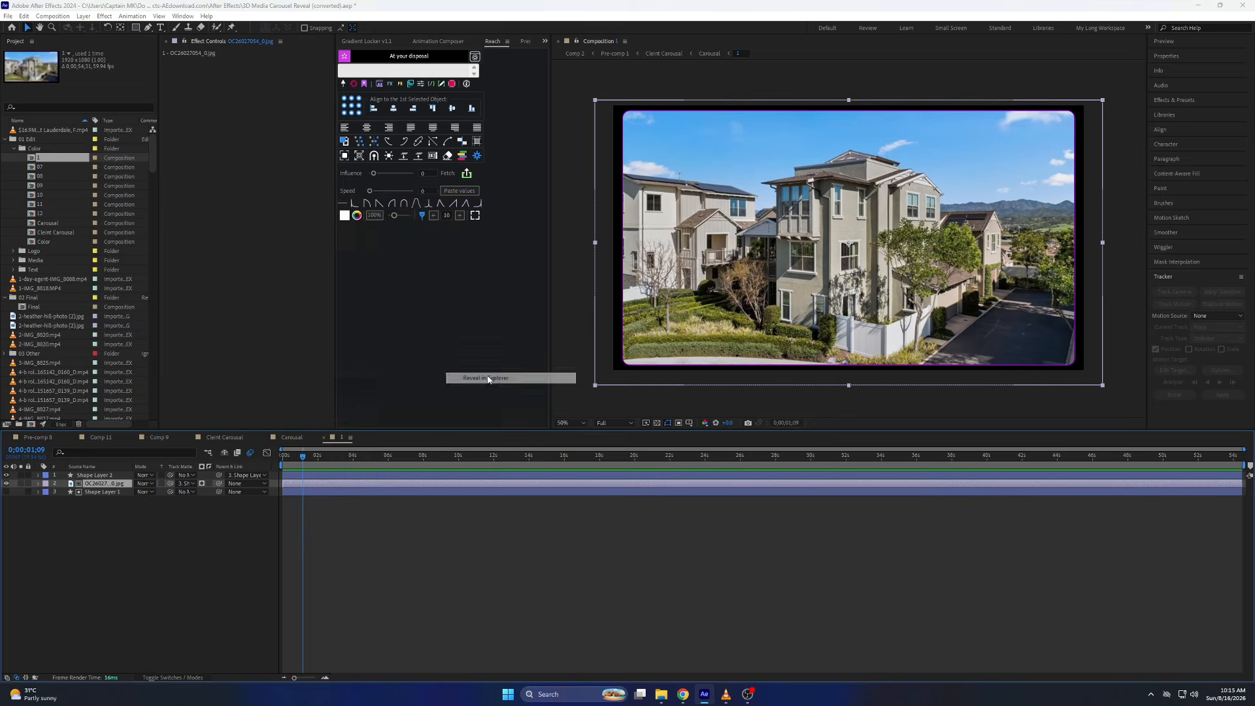
Create a new composition, Comp 12, with a width of 1920 px and a height of 1080 px
click(335, 3)
click(54, 16)
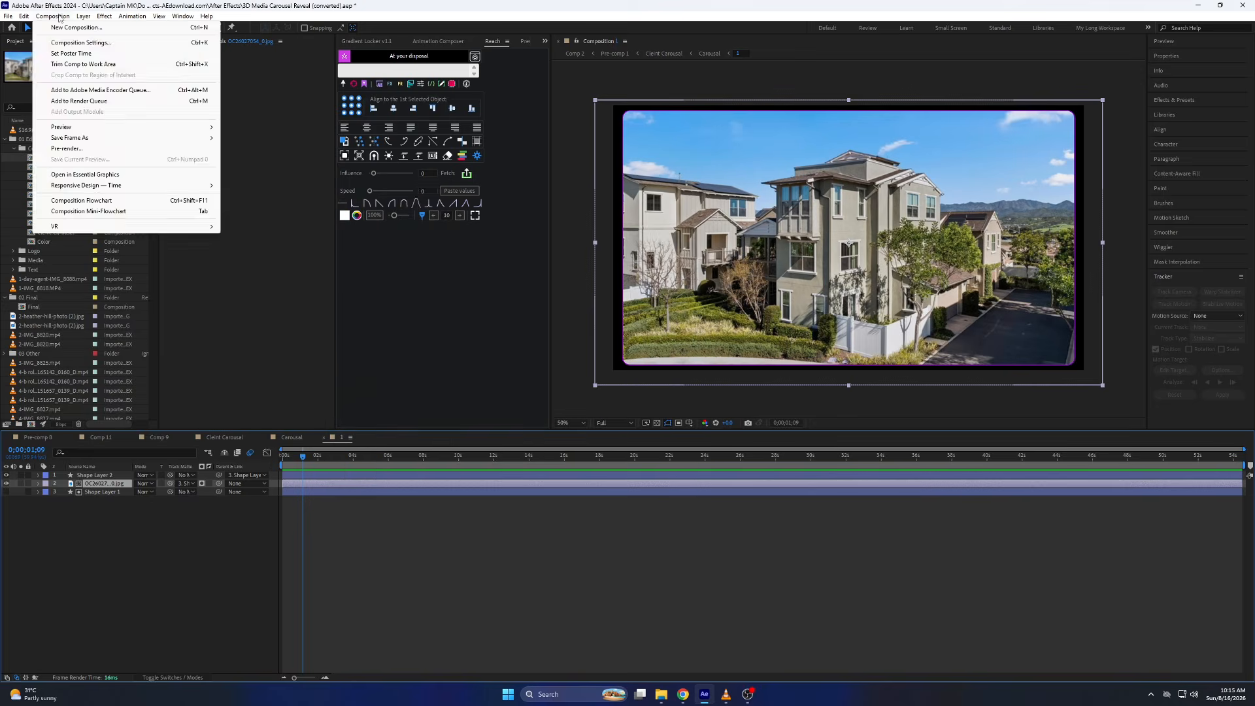
click(64, 28)
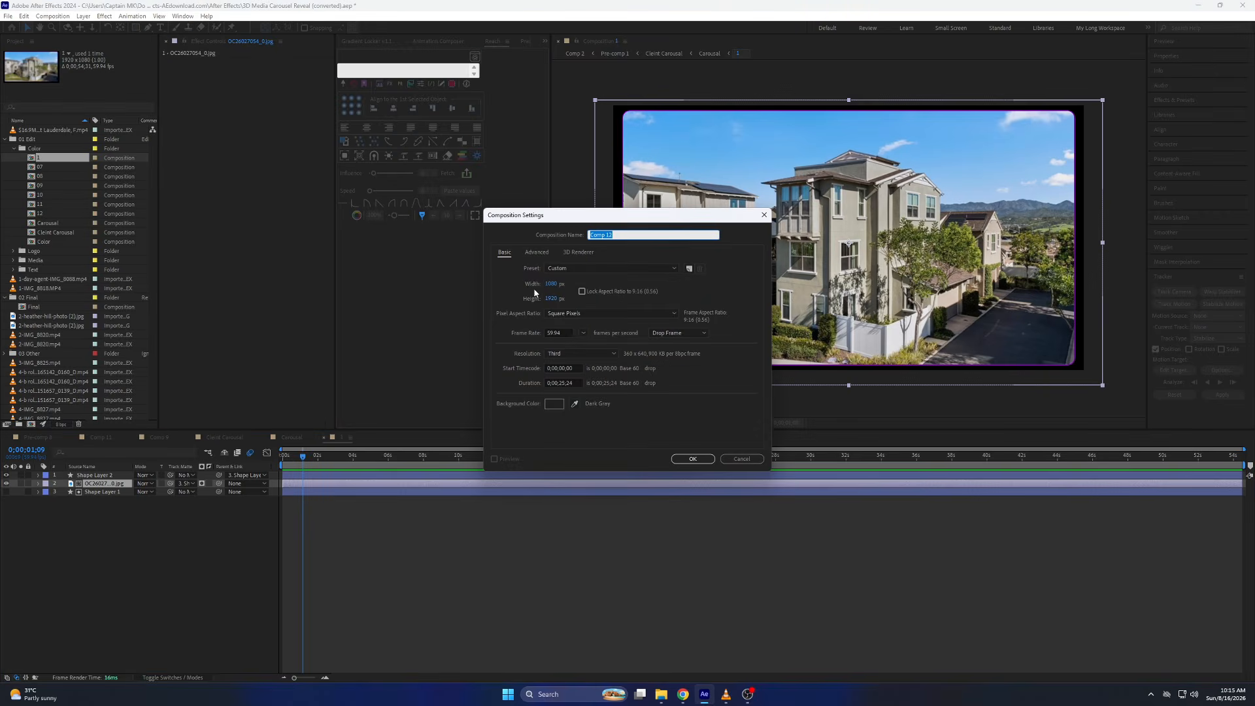
click(550, 285)
text(192)
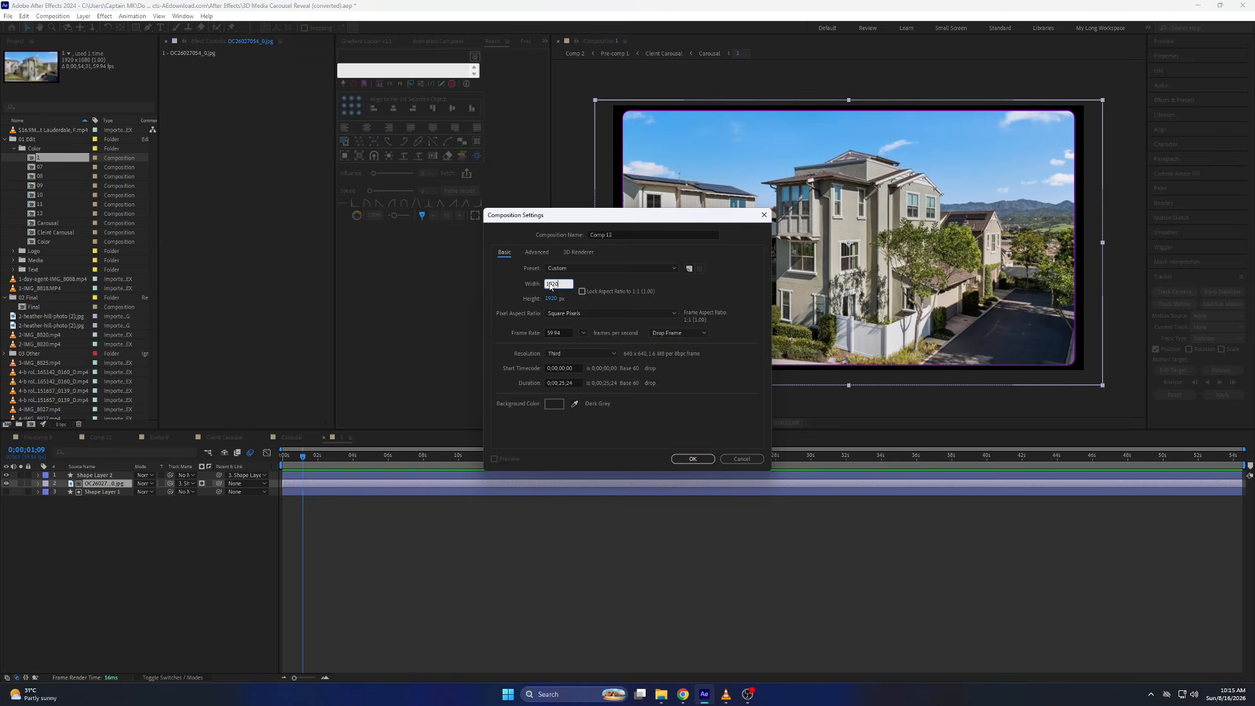
click(550, 299)
text(1080)
key(Return)
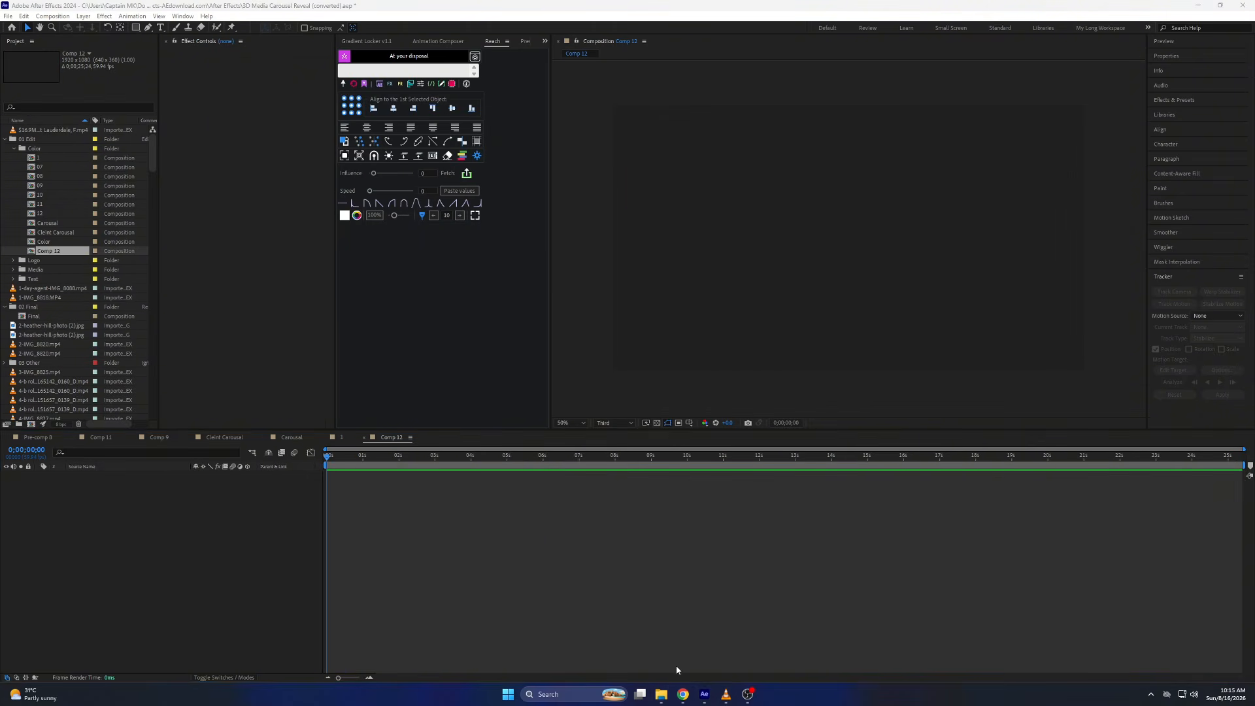
Add the first house photo, OC26027054_0, from the 5-Photo carousel folder to Comp 12 and enlarge it to nearly fill the frame
mouse_move(661, 692)
click(652, 617)
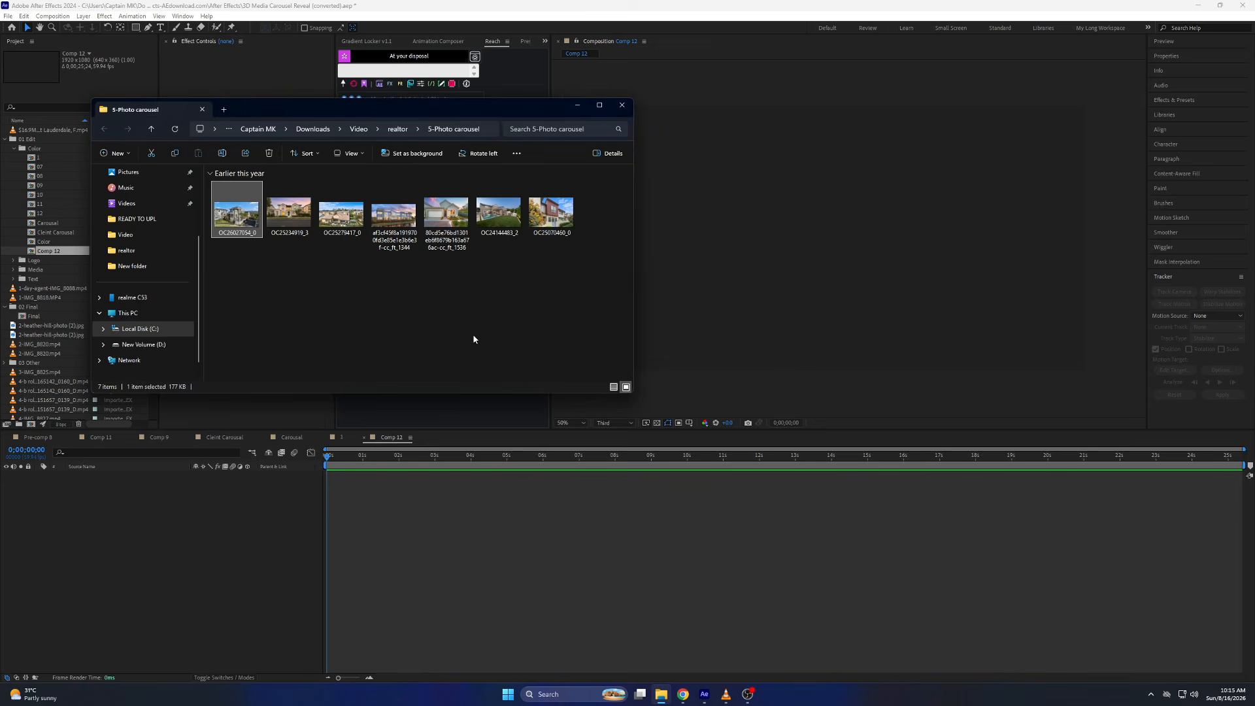
drag(237, 213, 218, 497)
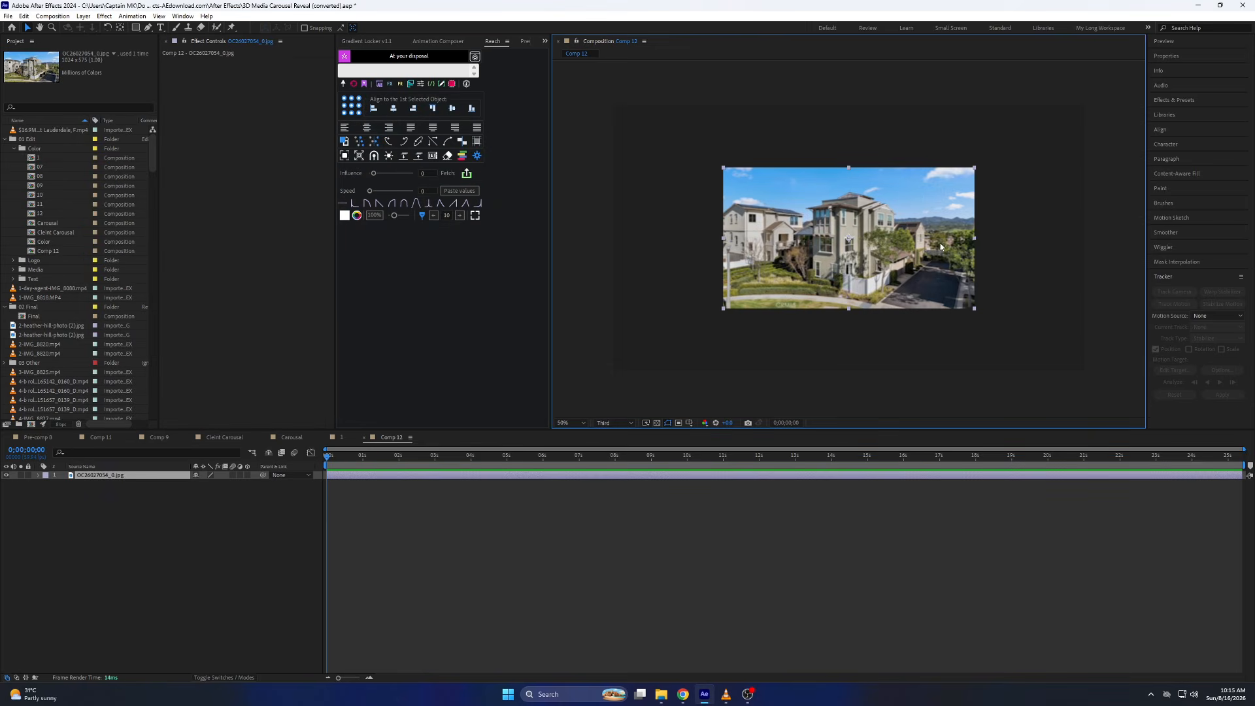
drag(974, 240, 1058, 241)
drag(1058, 241, 1073, 241)
Draw a rectangle shape of about 1850 by 1050 px around the photo with the Rectangle tool
click(135, 27)
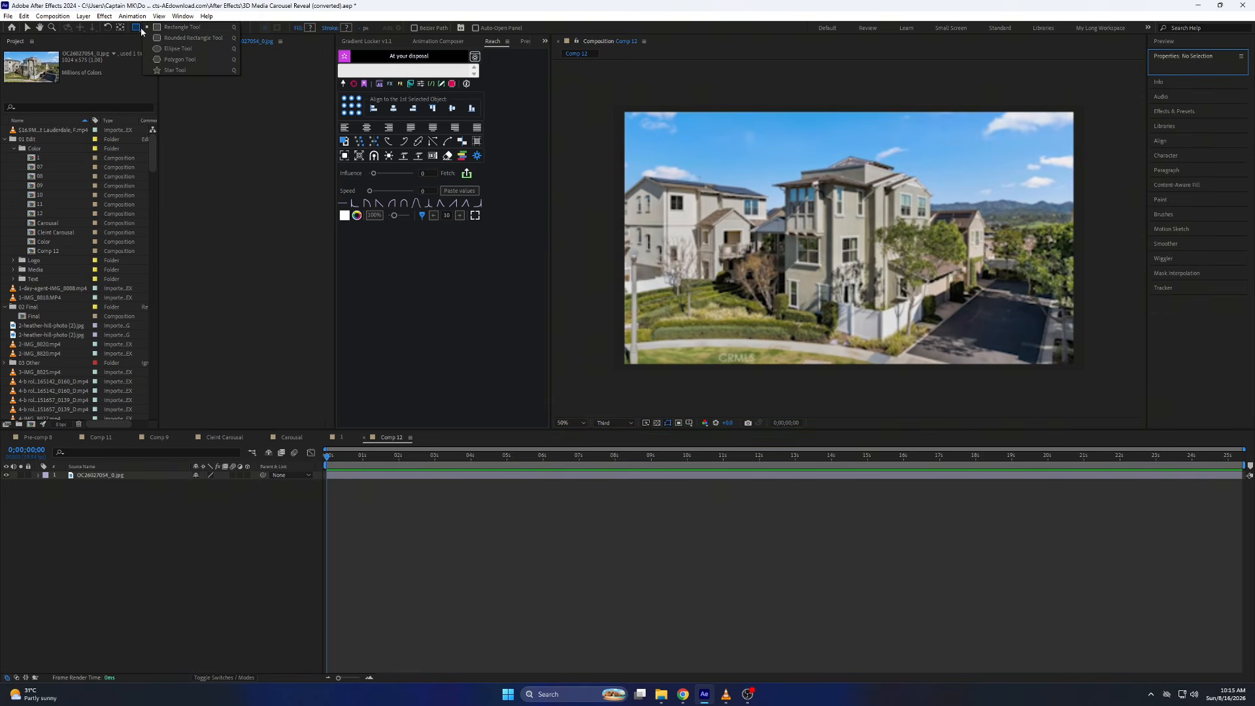
click(174, 30)
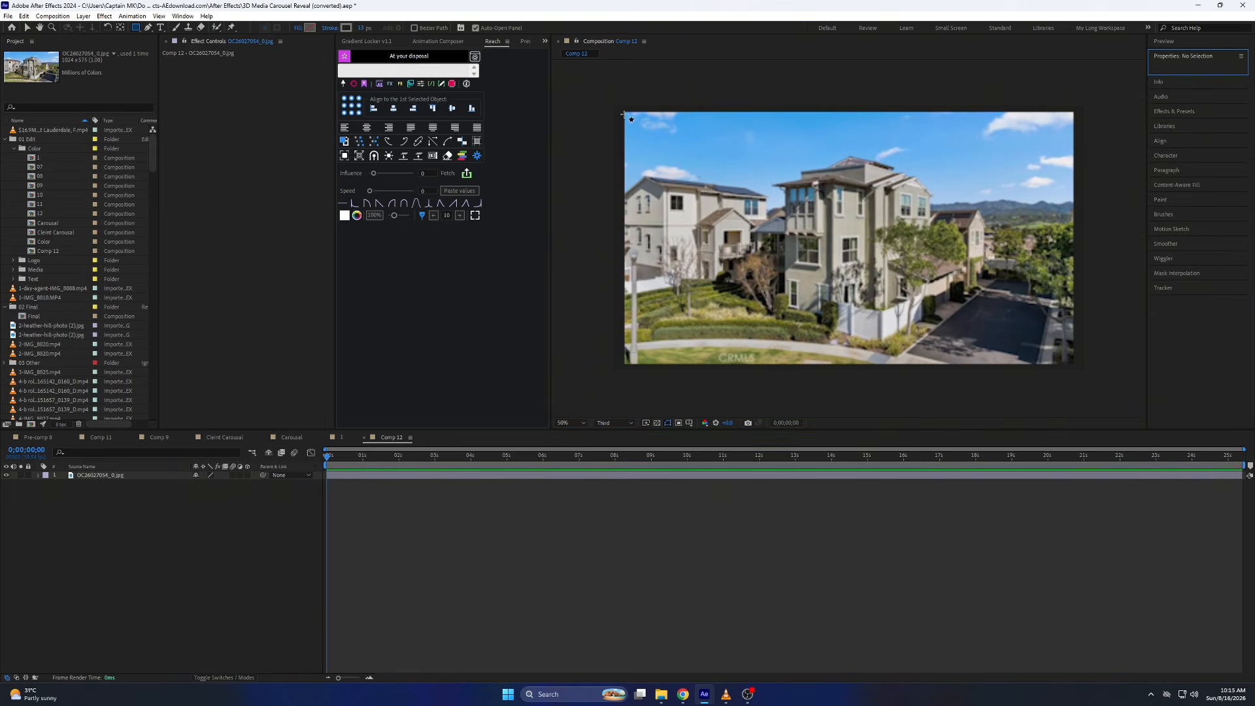
drag(621, 109, 1075, 370)
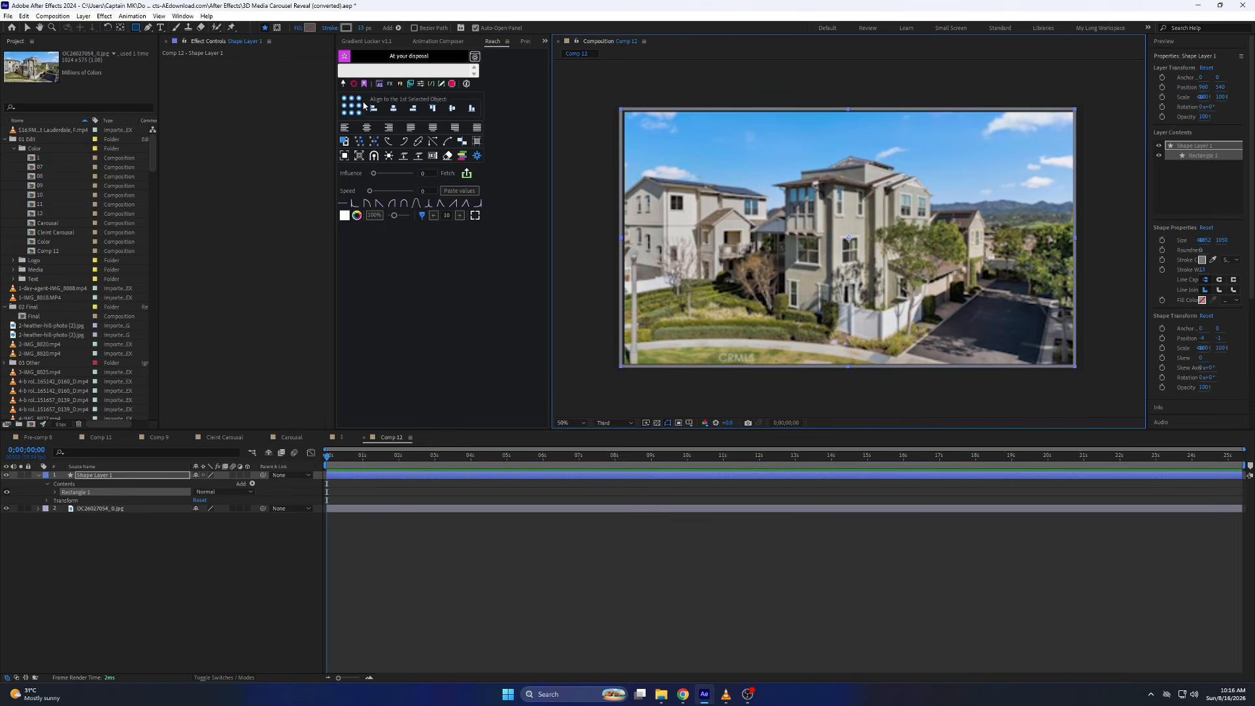
Set the rectangle's fill to a solid white color
click(313, 29)
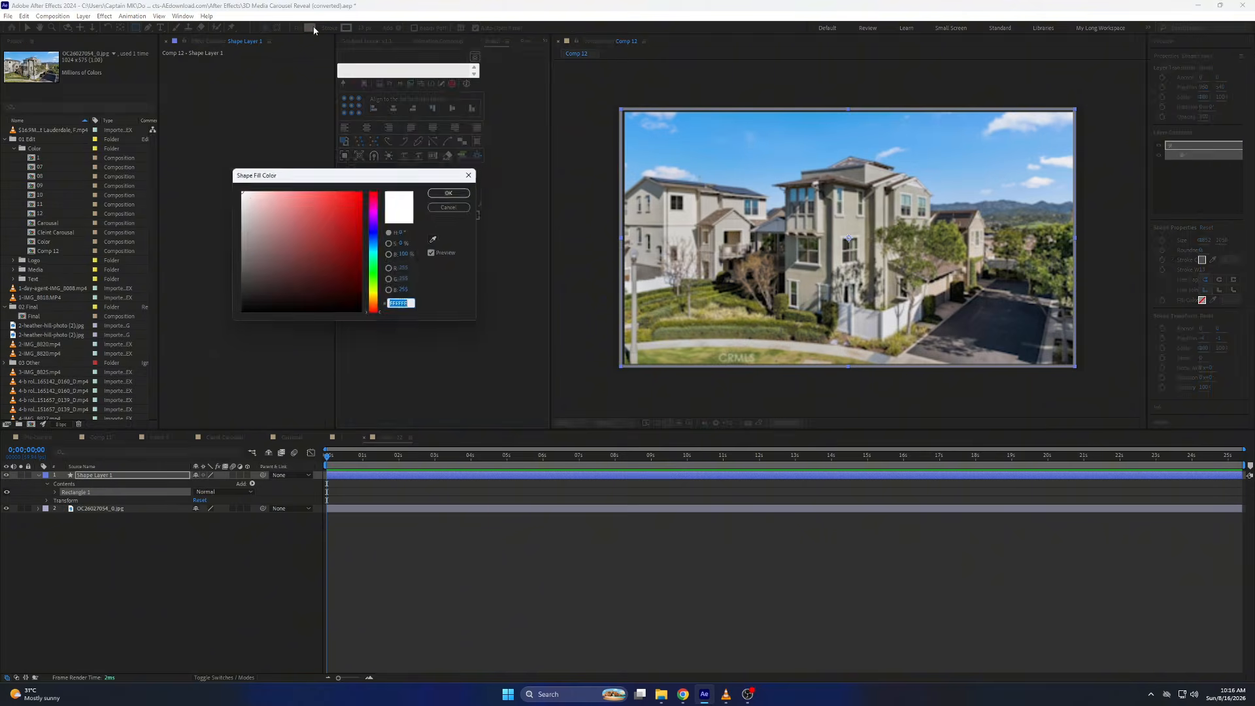
click(450, 205)
click(299, 28)
click(593, 319)
click(611, 375)
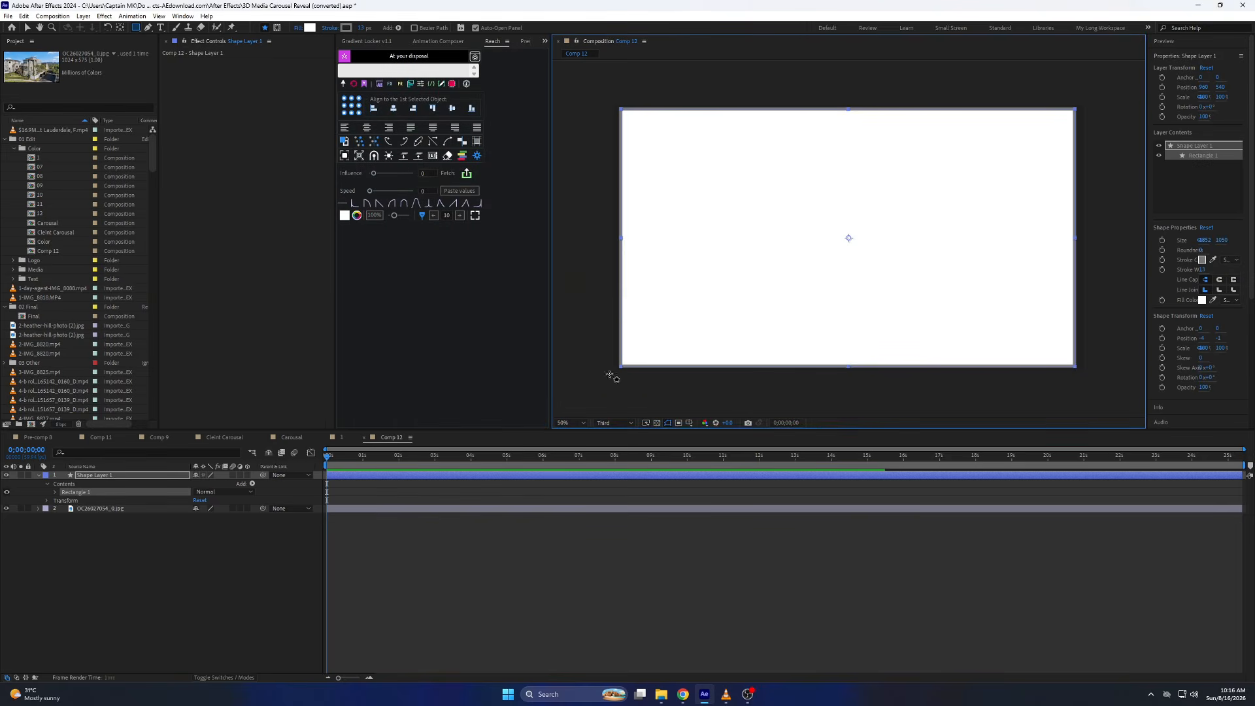
Center the rectangle in the composition with Flex GUI Pro and set its stroke to None
click(544, 41)
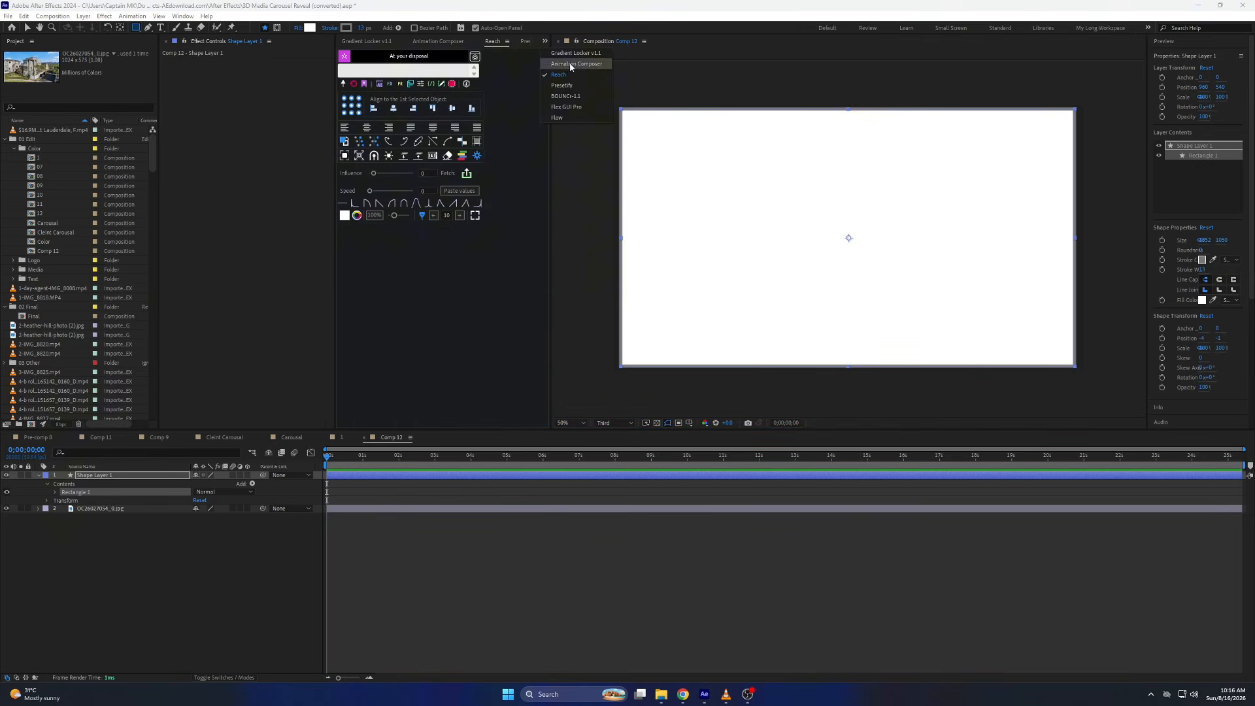
click(572, 109)
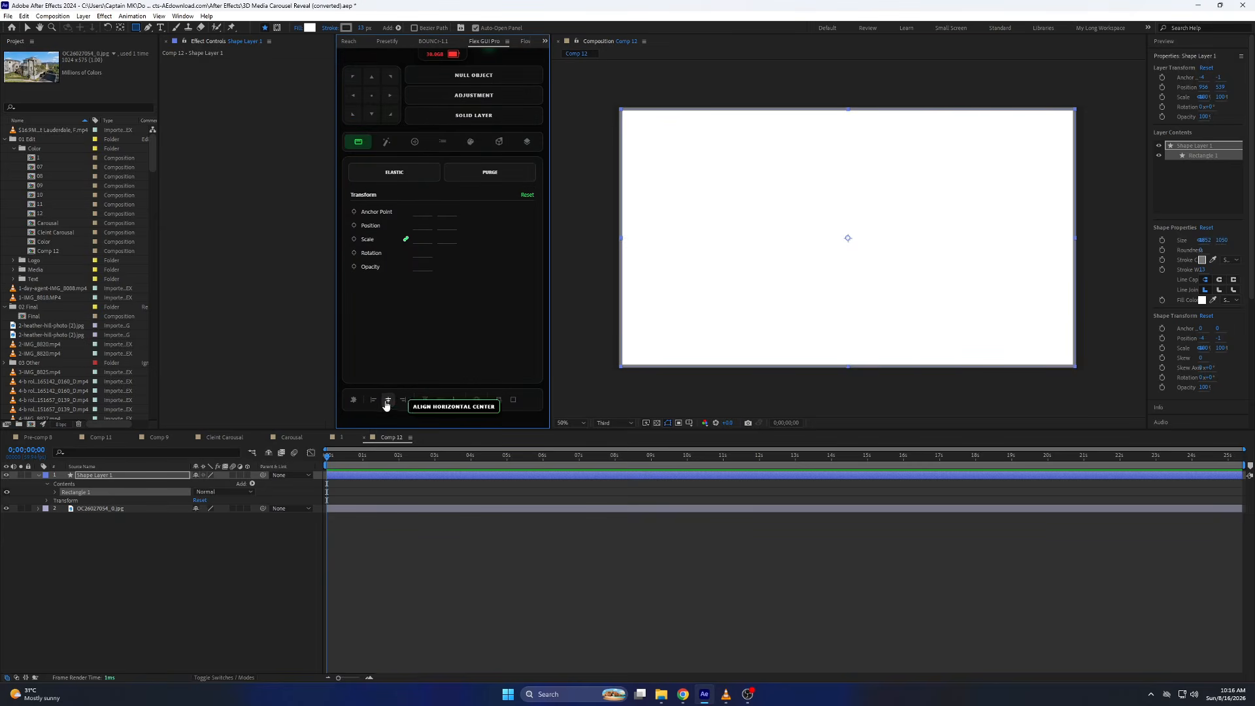
click(330, 28)
click(579, 317)
click(608, 377)
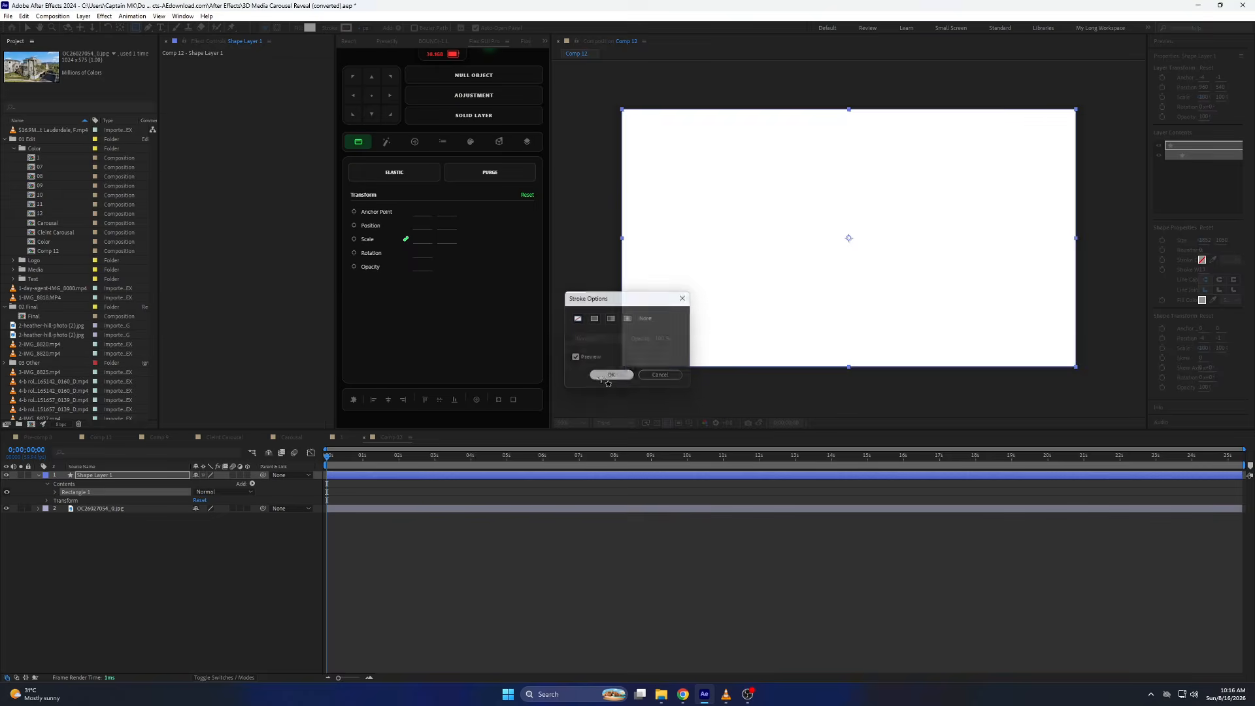
Slightly round the rectangle's corners with its path Roundness and set the preview resolution to Full
click(190, 552)
click(78, 476)
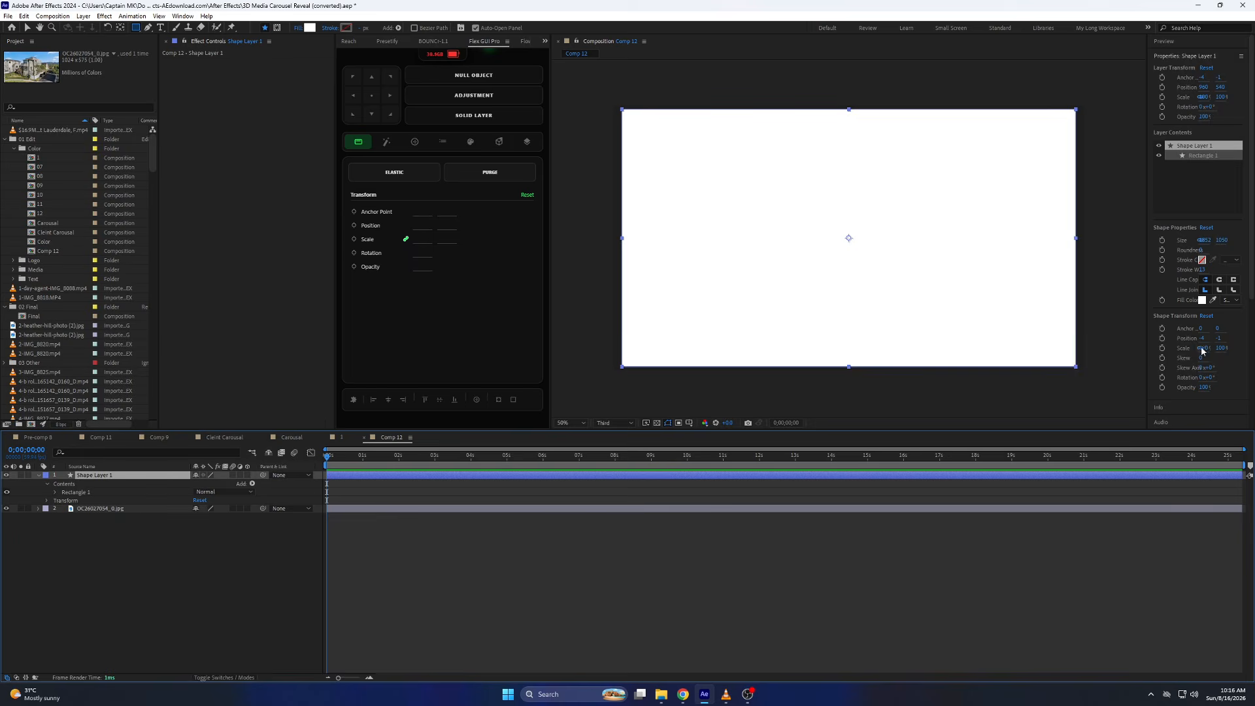
click(56, 494)
click(63, 501)
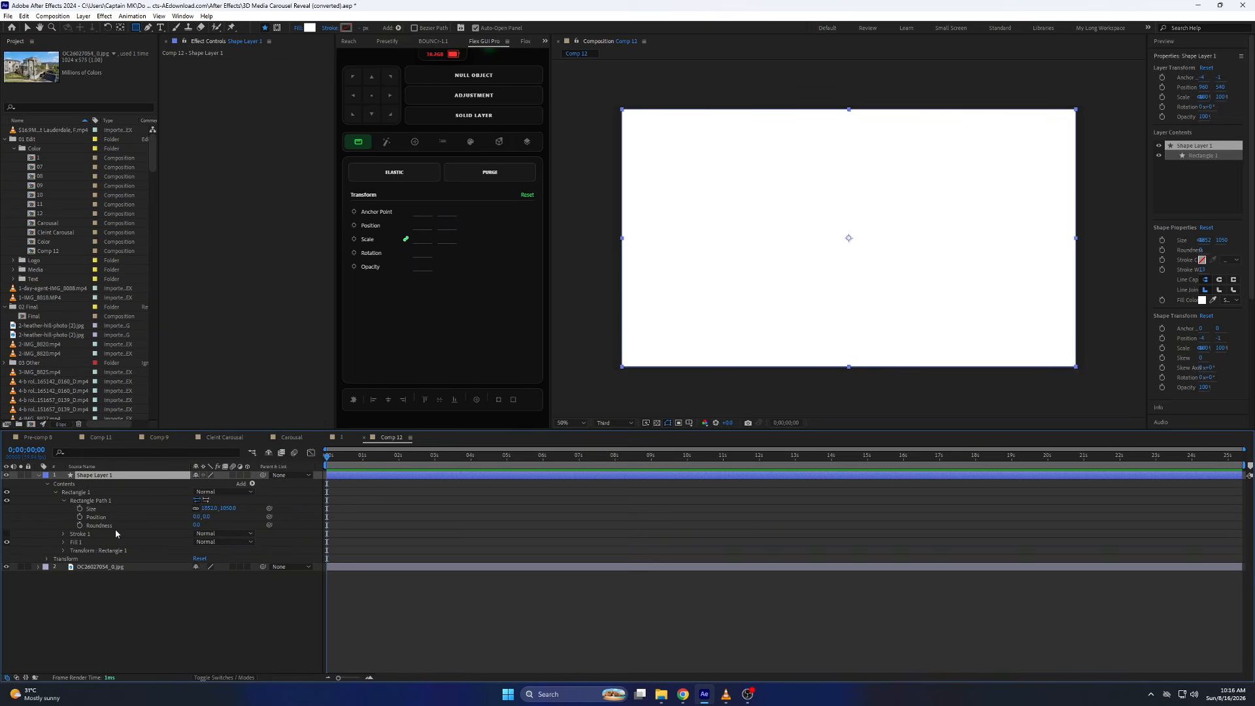
drag(196, 525, 209, 525)
key(slash)
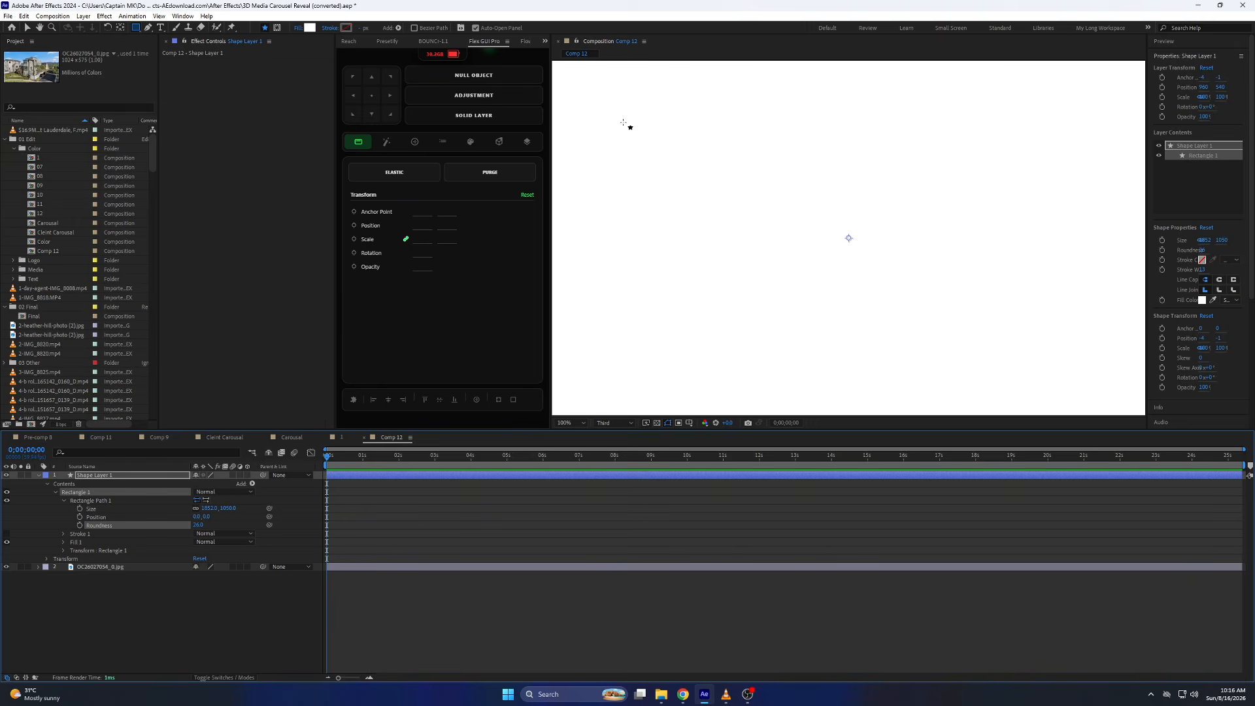
drag(618, 106, 864, 239)
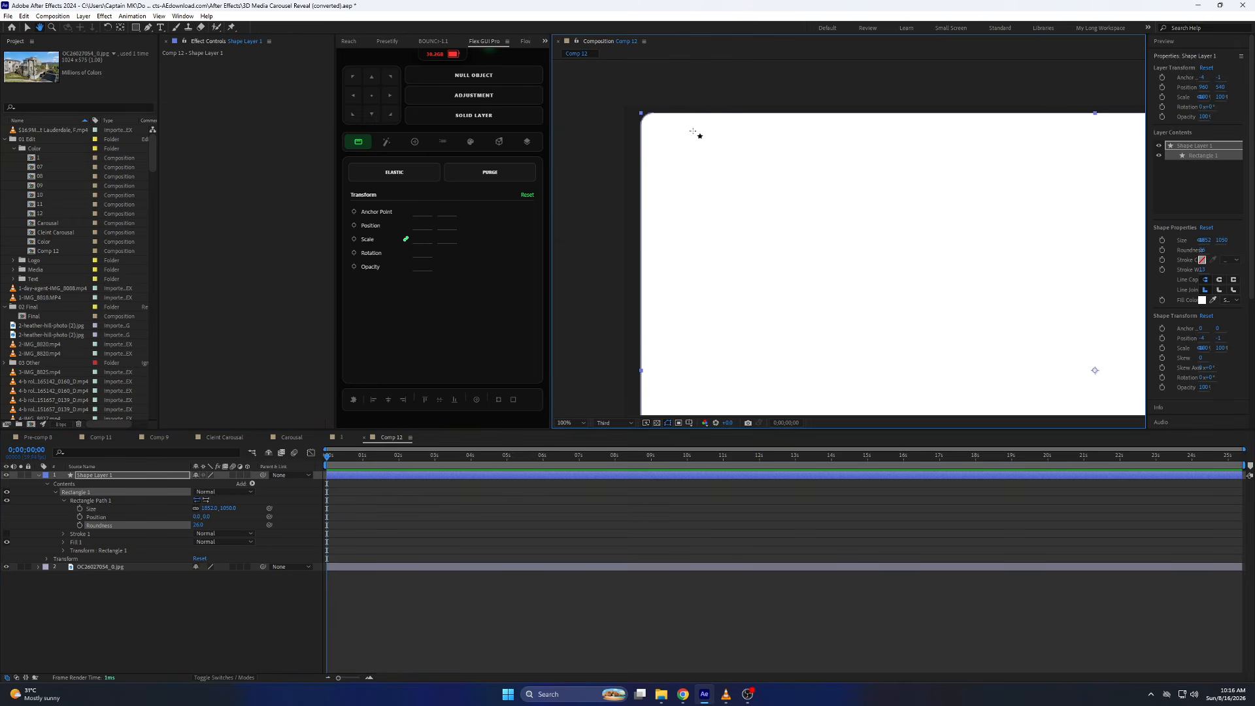
click(614, 423)
click(624, 441)
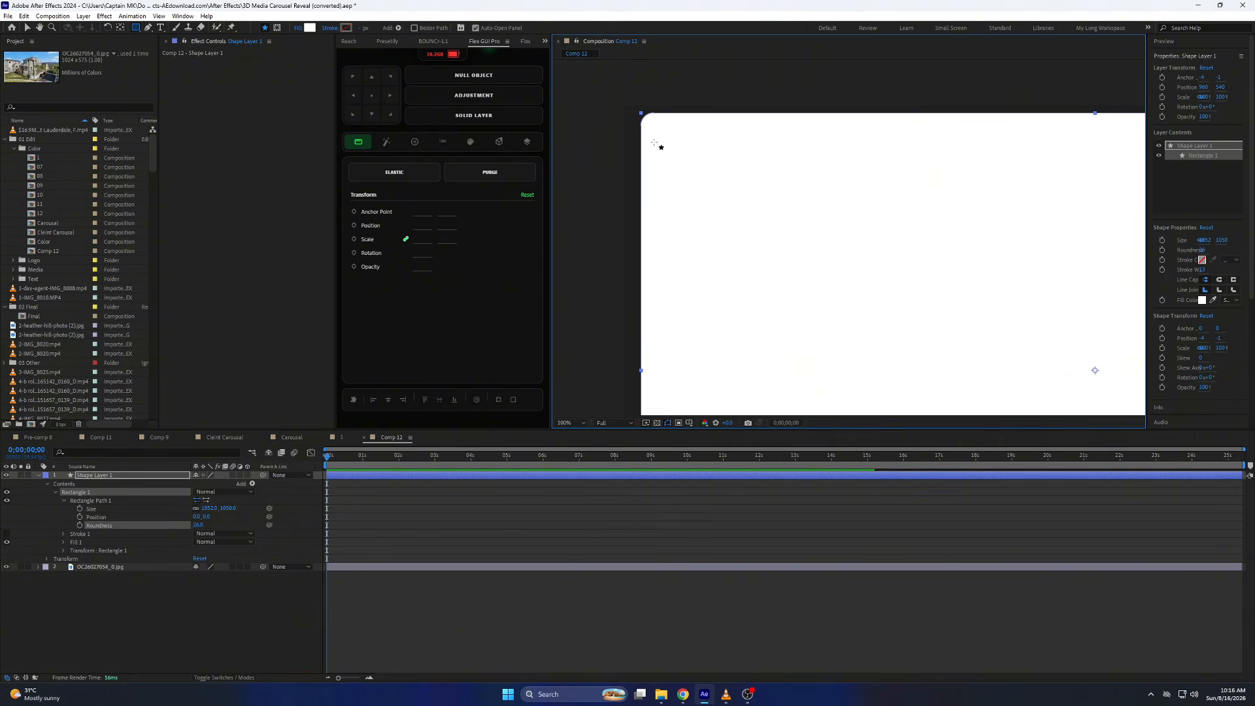
Set the rectangle path's Roundness to 35 and fit the composition in the viewer
drag(197, 524, 217, 526)
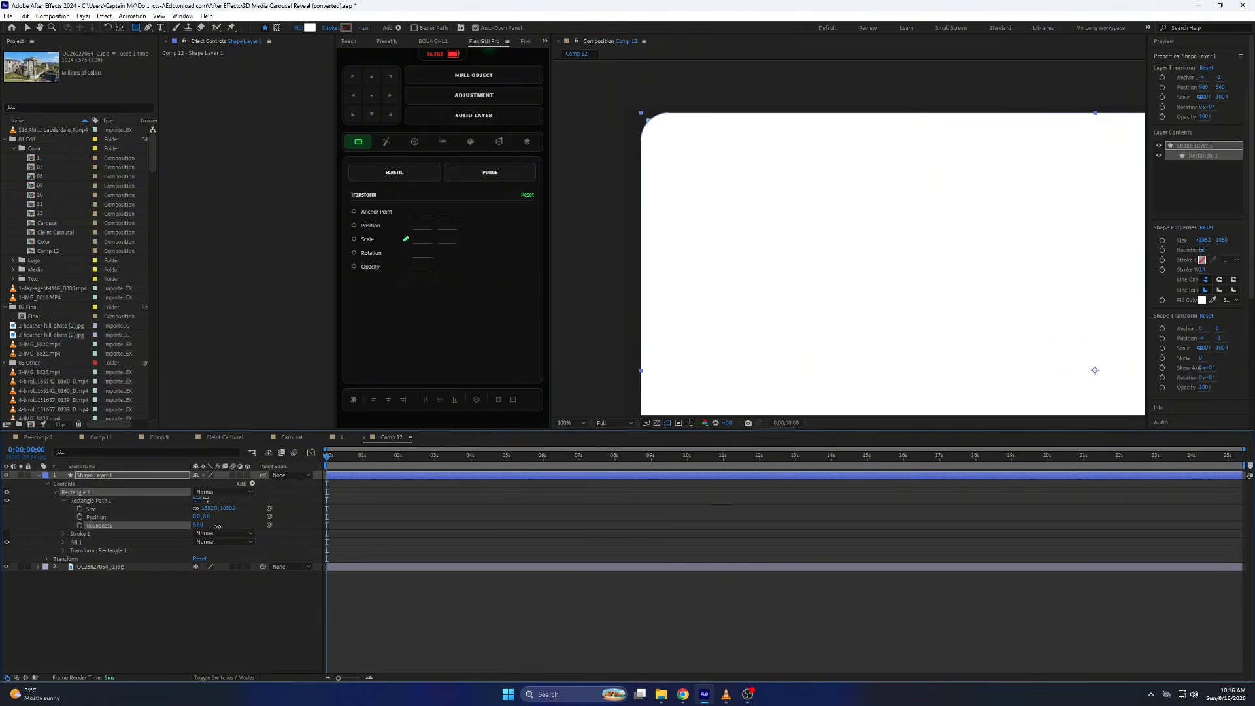
click(223, 616)
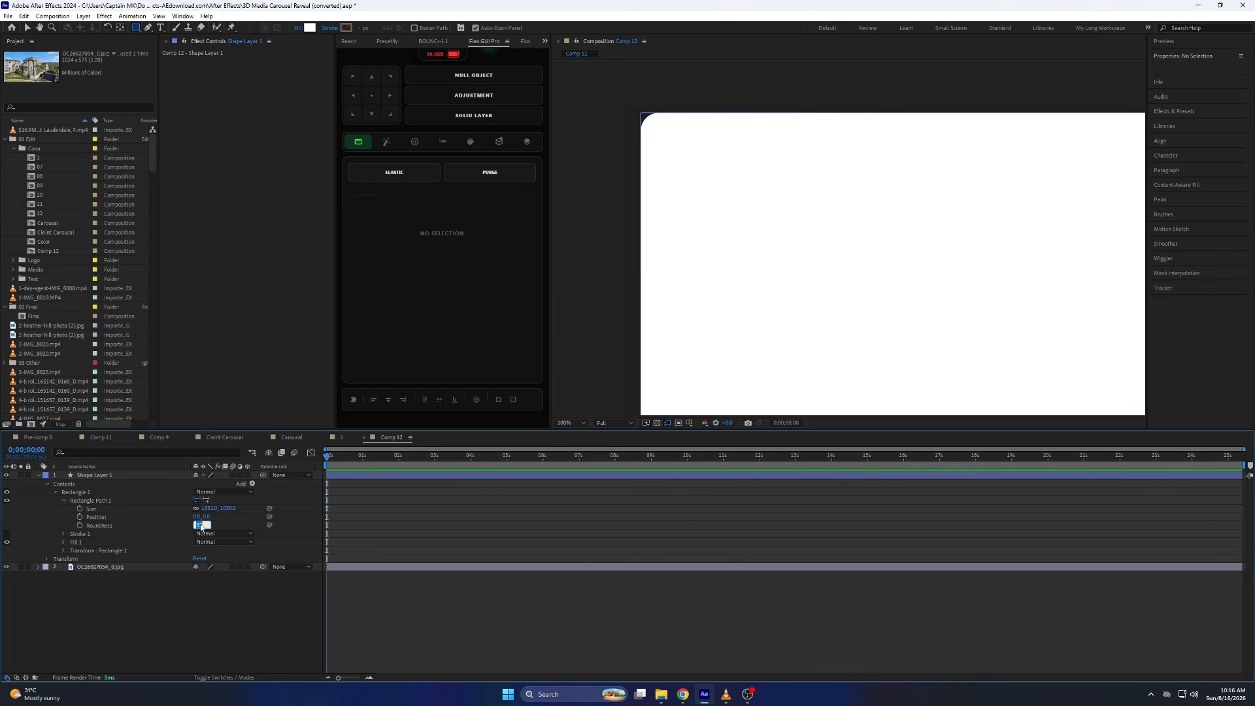
key(Return)
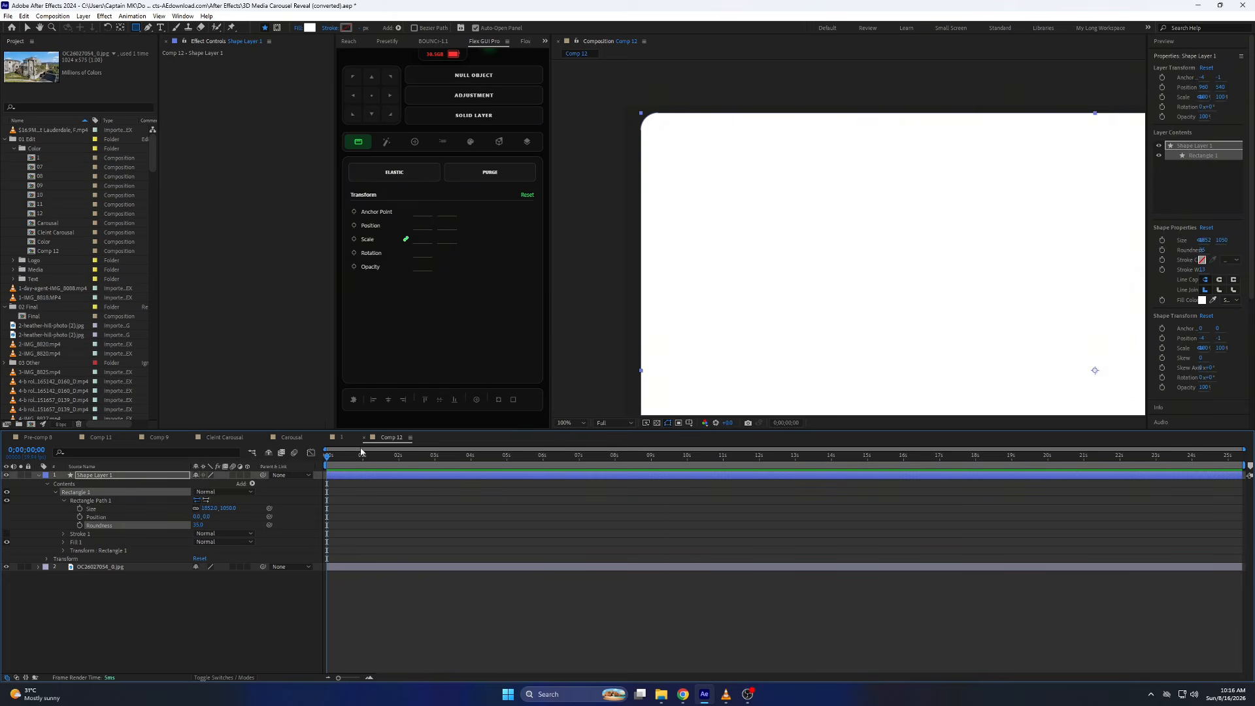
click(561, 424)
click(562, 436)
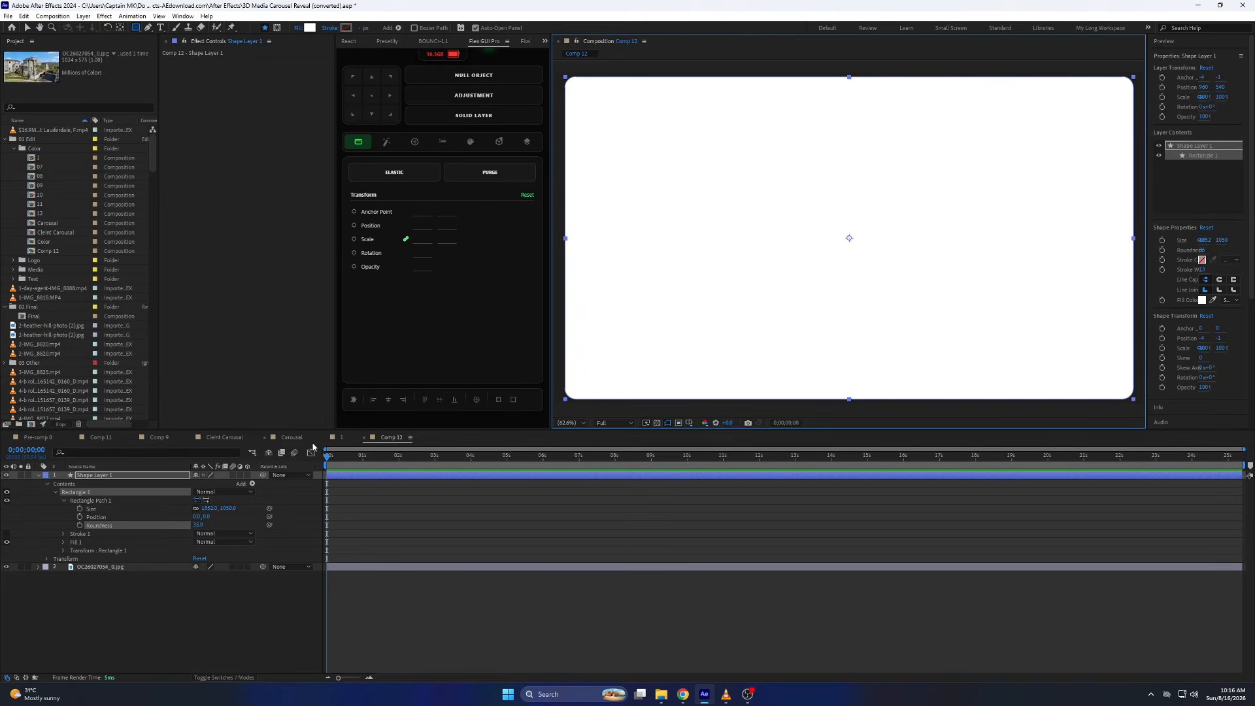
Move the photo layer above Shape Layer 1 and show the timeline's mode and track matte columns
click(38, 475)
click(101, 483)
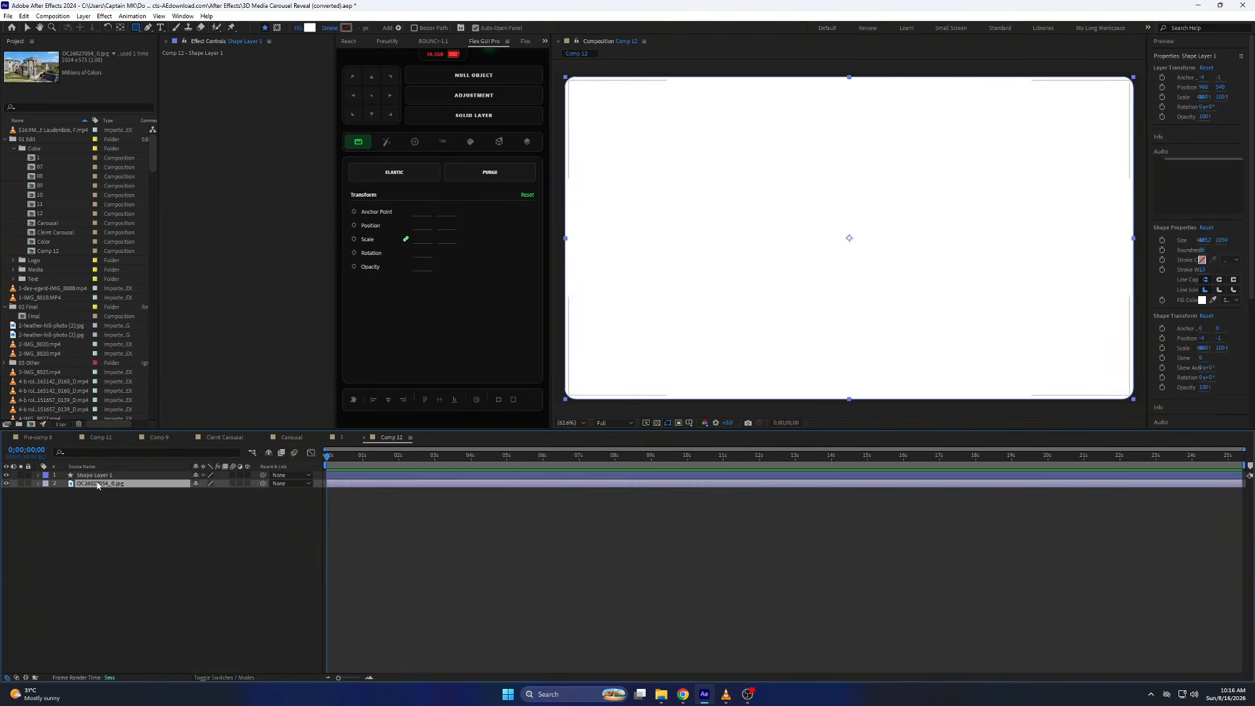
drag(102, 483, 102, 477)
key(F4)
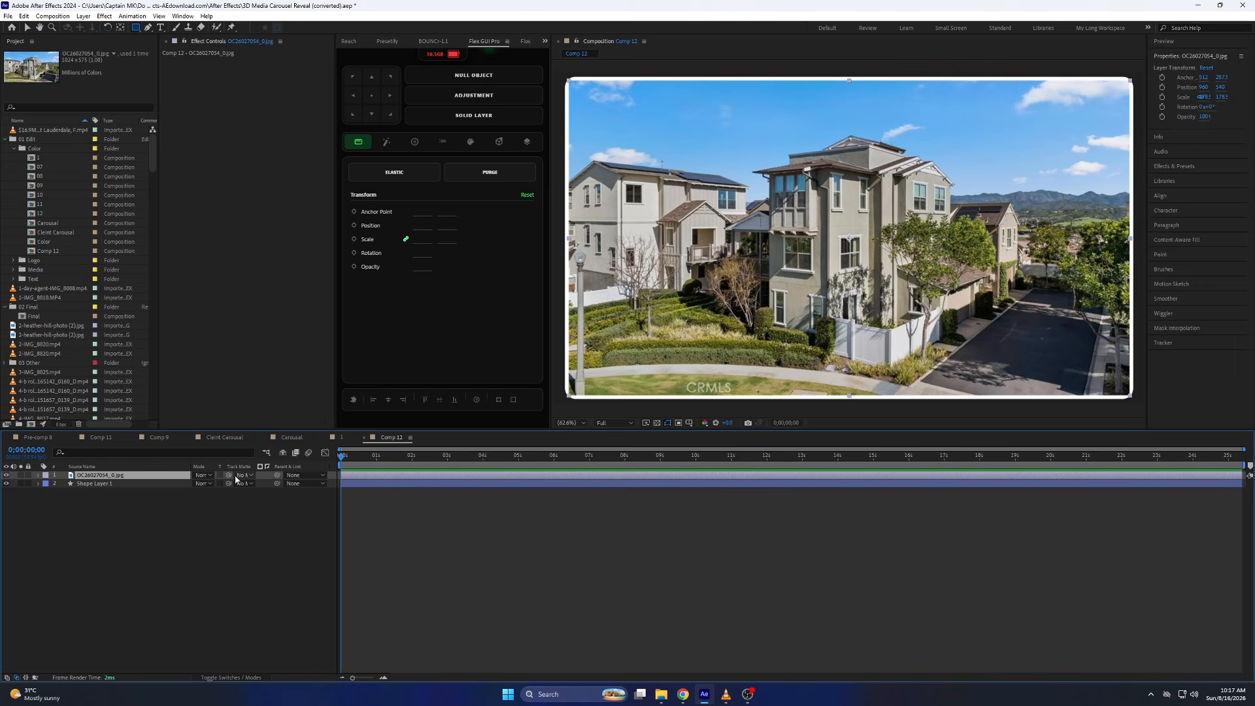
Use Shape Layer 1 as the photo layer's track matte and turn the shape layer's visibility back on
drag(213, 482, 140, 485)
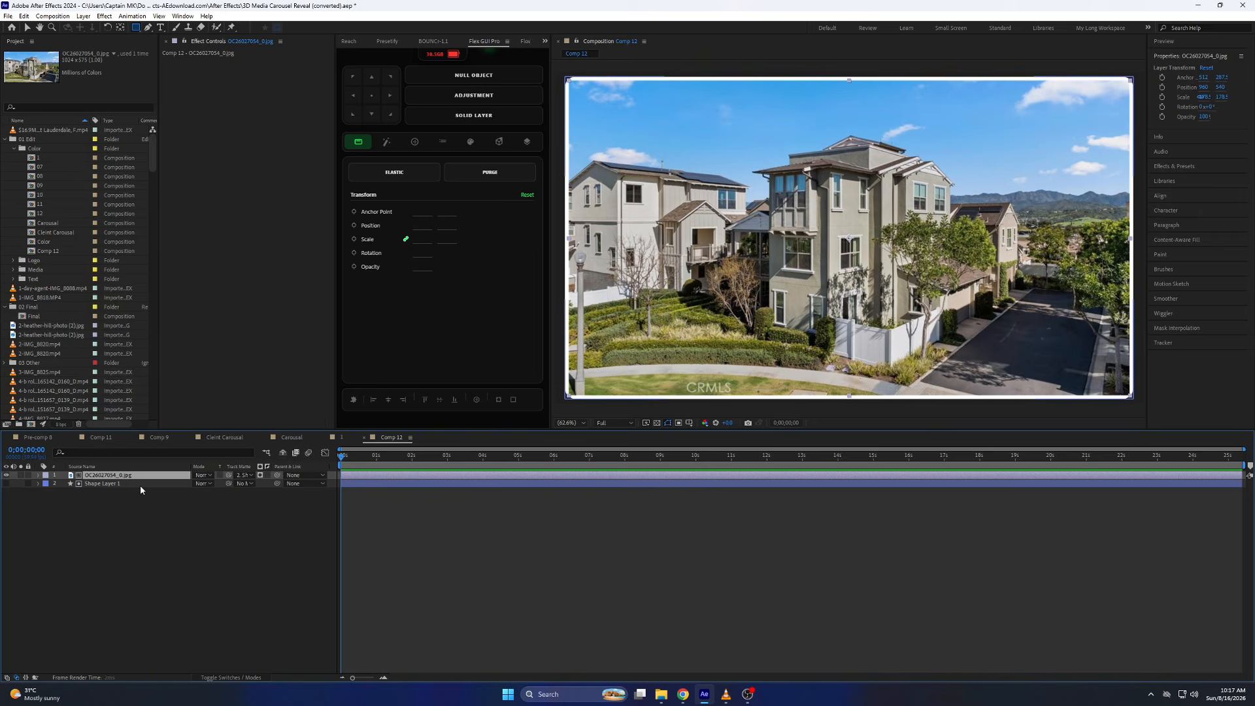
click(152, 530)
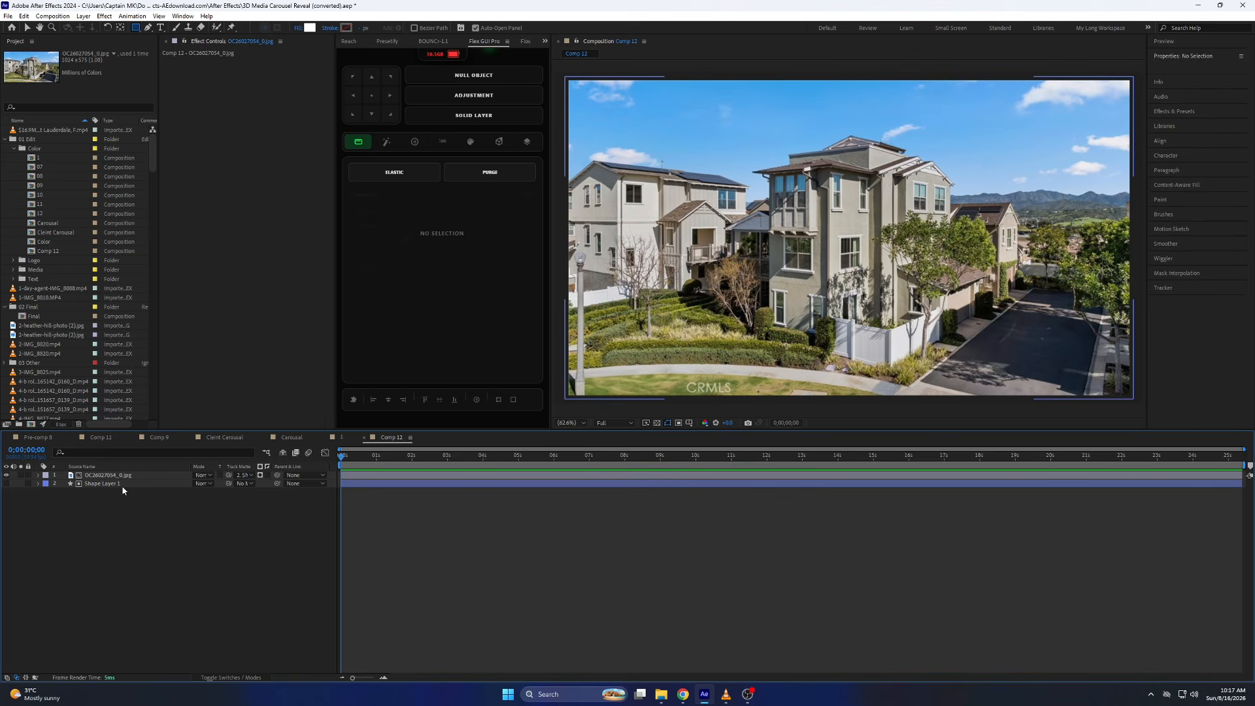
click(7, 484)
click(88, 485)
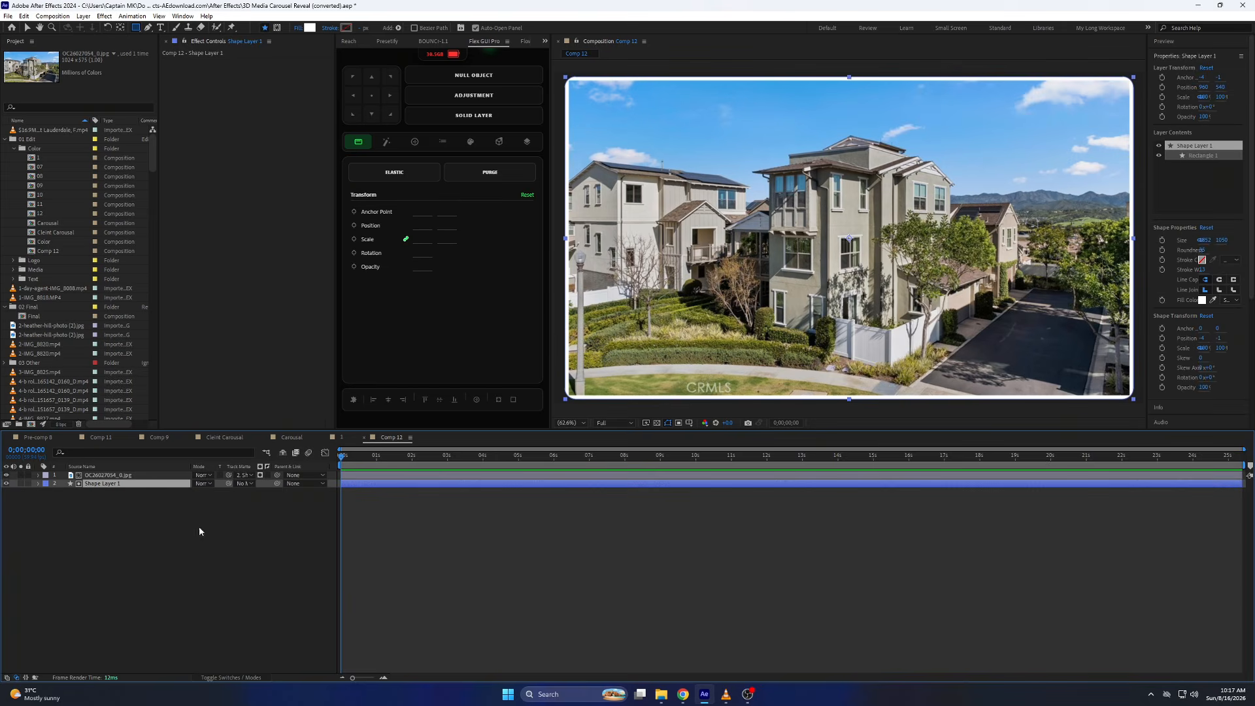
Enlarge the photo layer slightly and shift it down so the house fills the rounded card
click(124, 476)
key(v)
drag(1129, 238, 1138, 239)
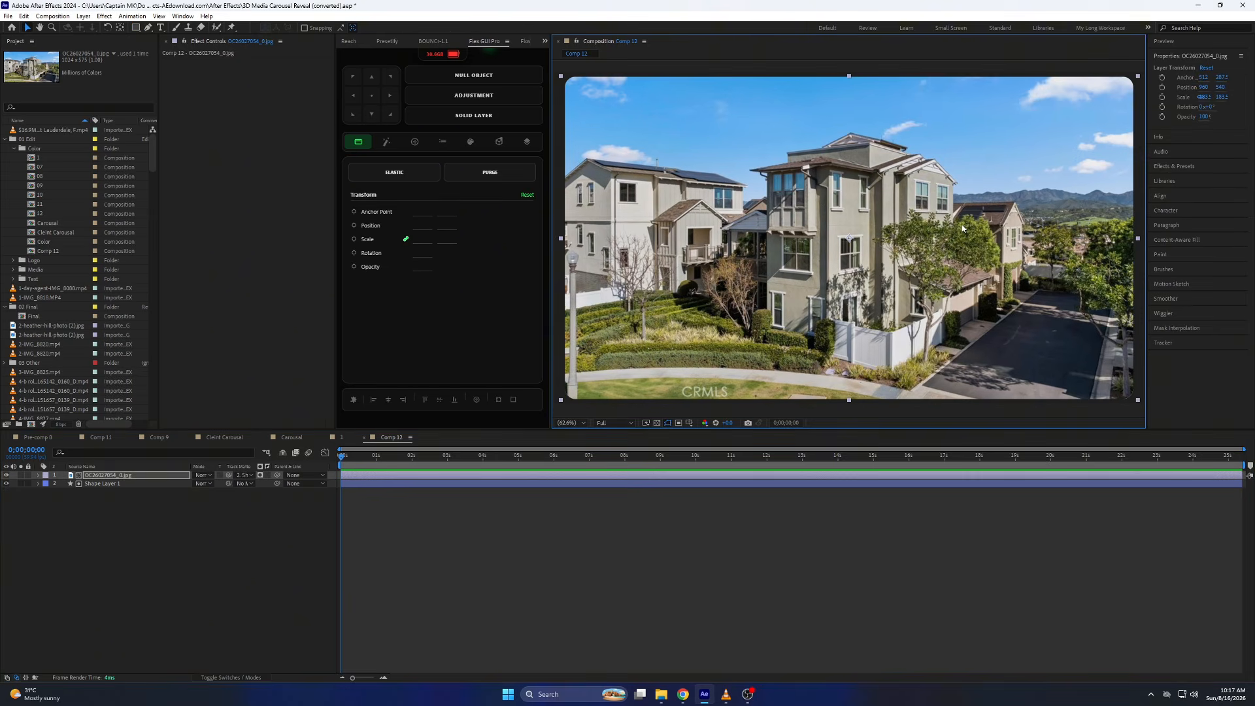
mouse_move(962, 229)
mouse_down()
mouse_move(962, 198)
mouse_move(962, 234)
mouse_up()
drag(1138, 243, 1151, 243)
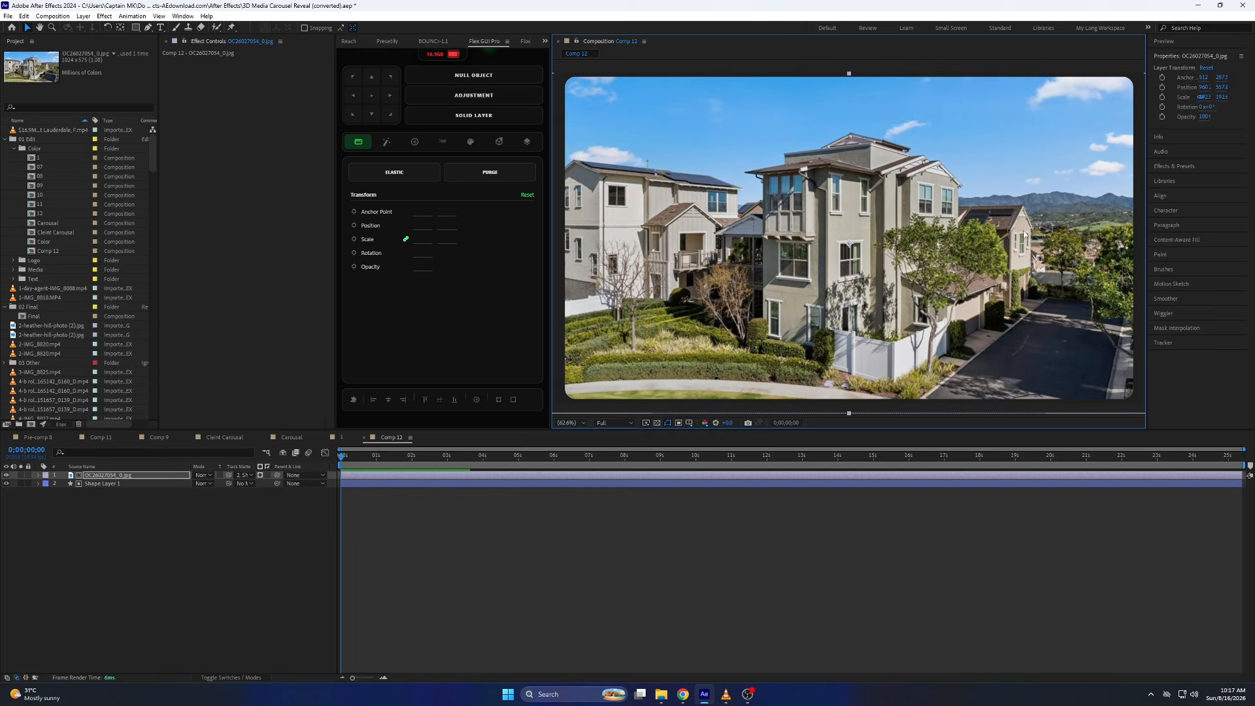
scroll(986, 225, up, 1)
scroll(986, 224, down, 1)
scroll(985, 225, up, 1)
scroll(986, 224, down, 1)
click(568, 423)
click(569, 436)
Duplicate Shape Layer 1 above all other layers, give the copy a solid stroke, and set its fill to None
click(118, 484)
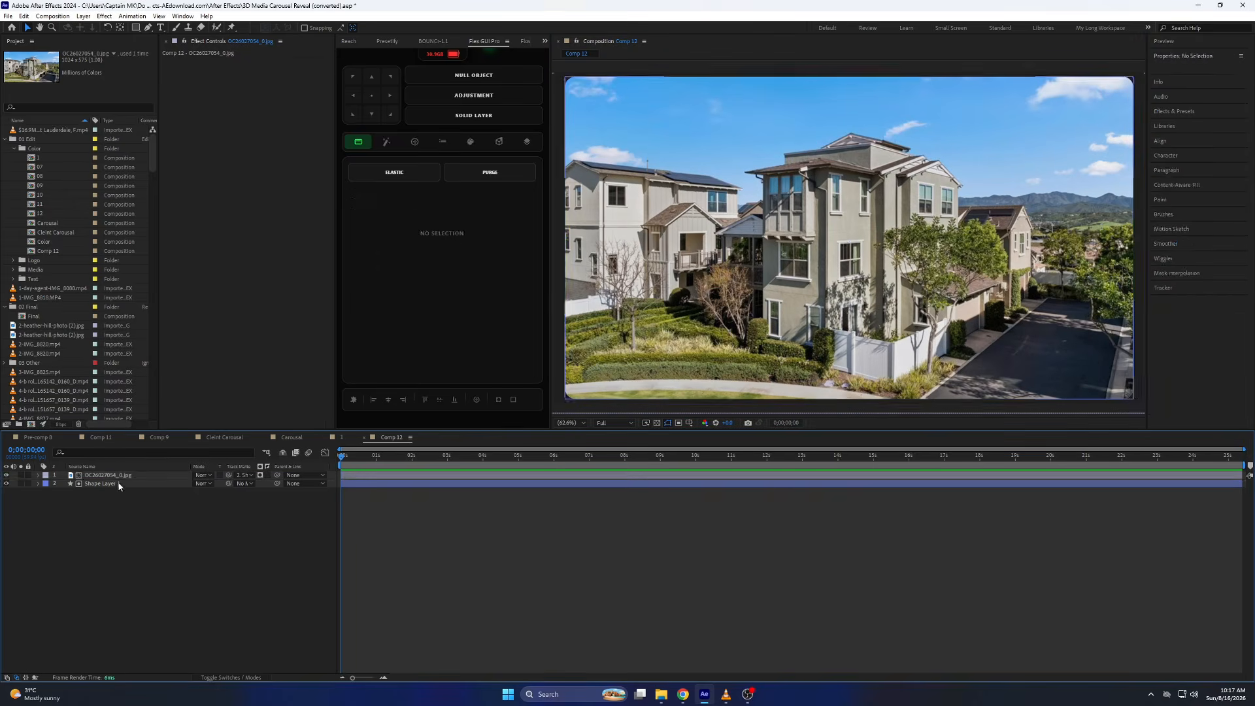
key(ctrl+d)
key(ctrl+shift+bracketright)
click(413, 31)
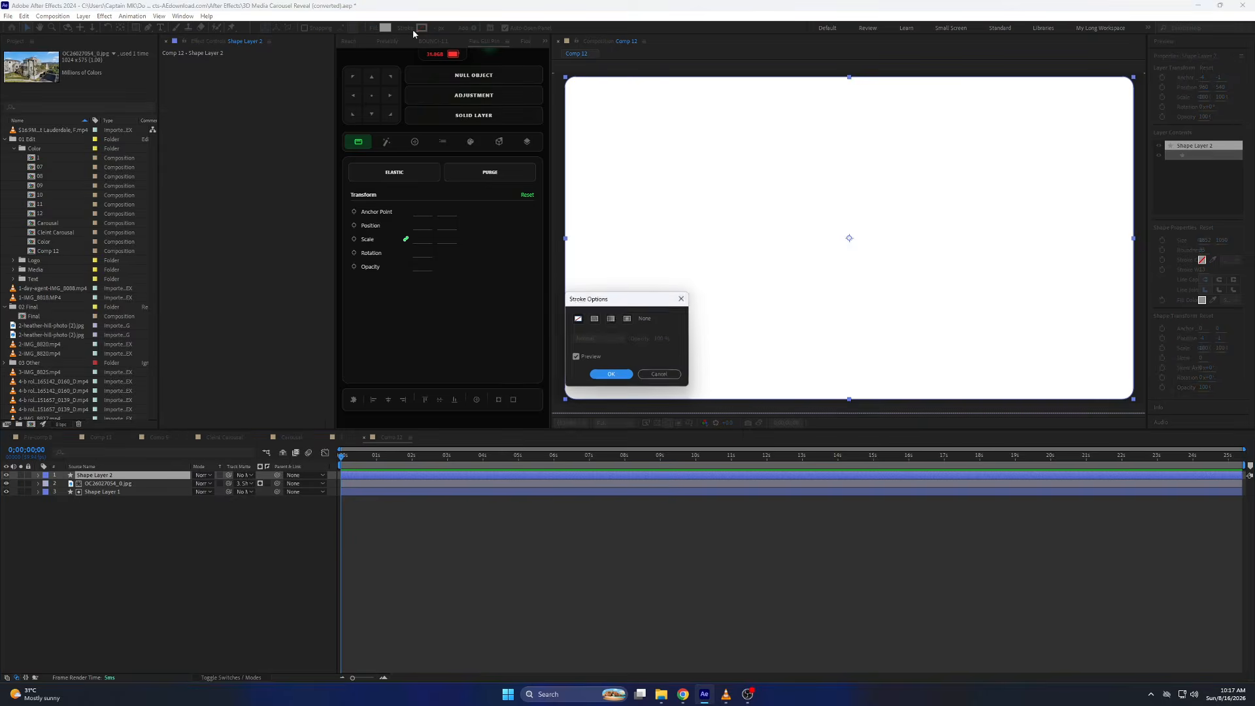
click(611, 374)
click(373, 28)
click(577, 318)
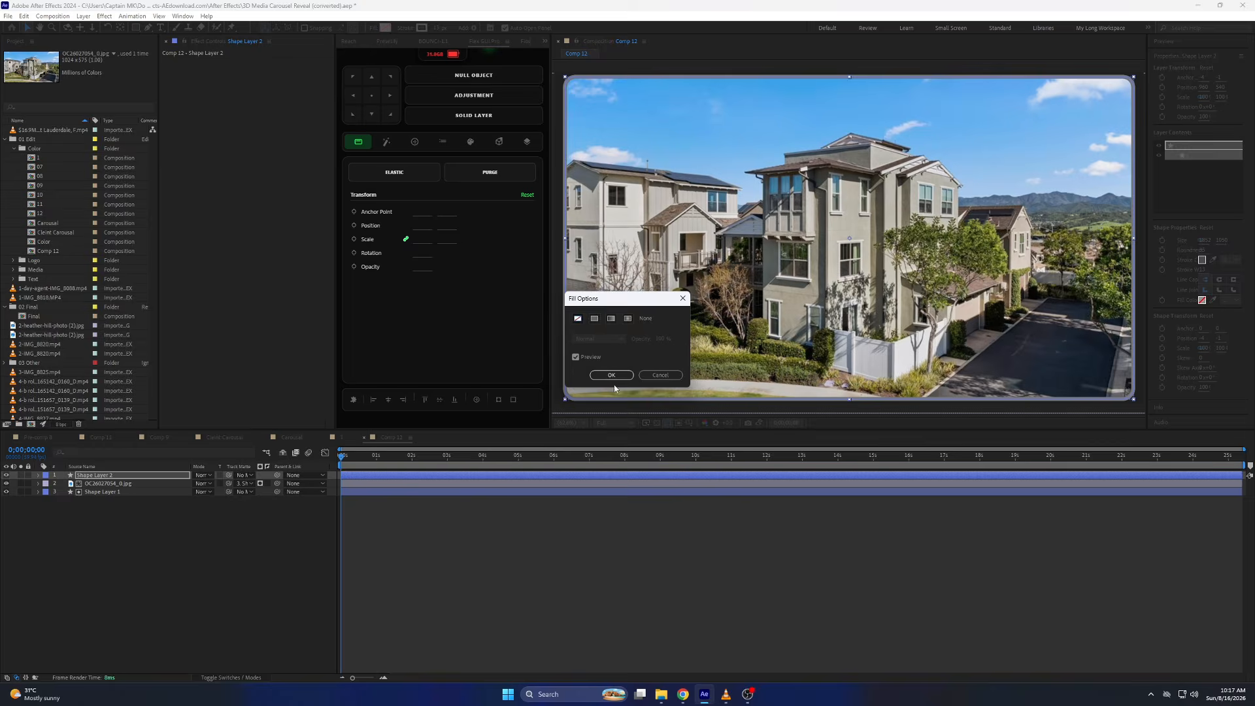
click(611, 374)
Colour Shape Layer 2's stroke bright purple and reduce its width to a thin border
click(422, 29)
drag(379, 211, 388, 222)
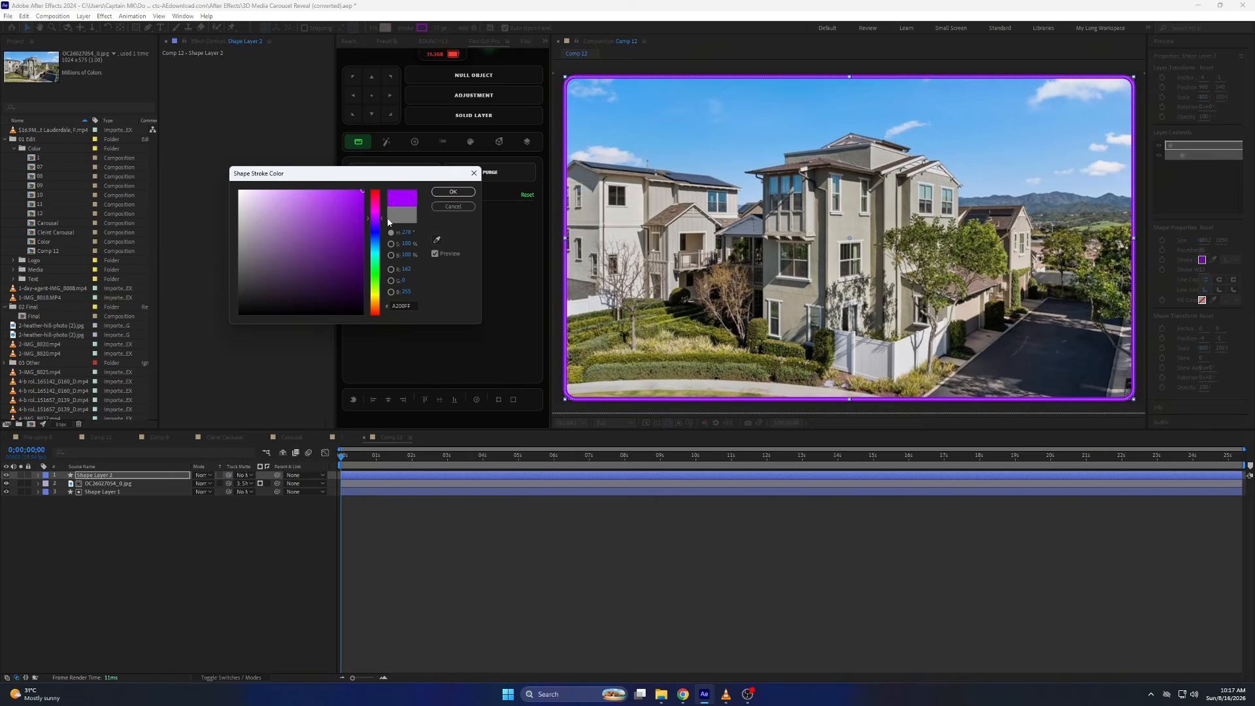
click(453, 192)
click(561, 132)
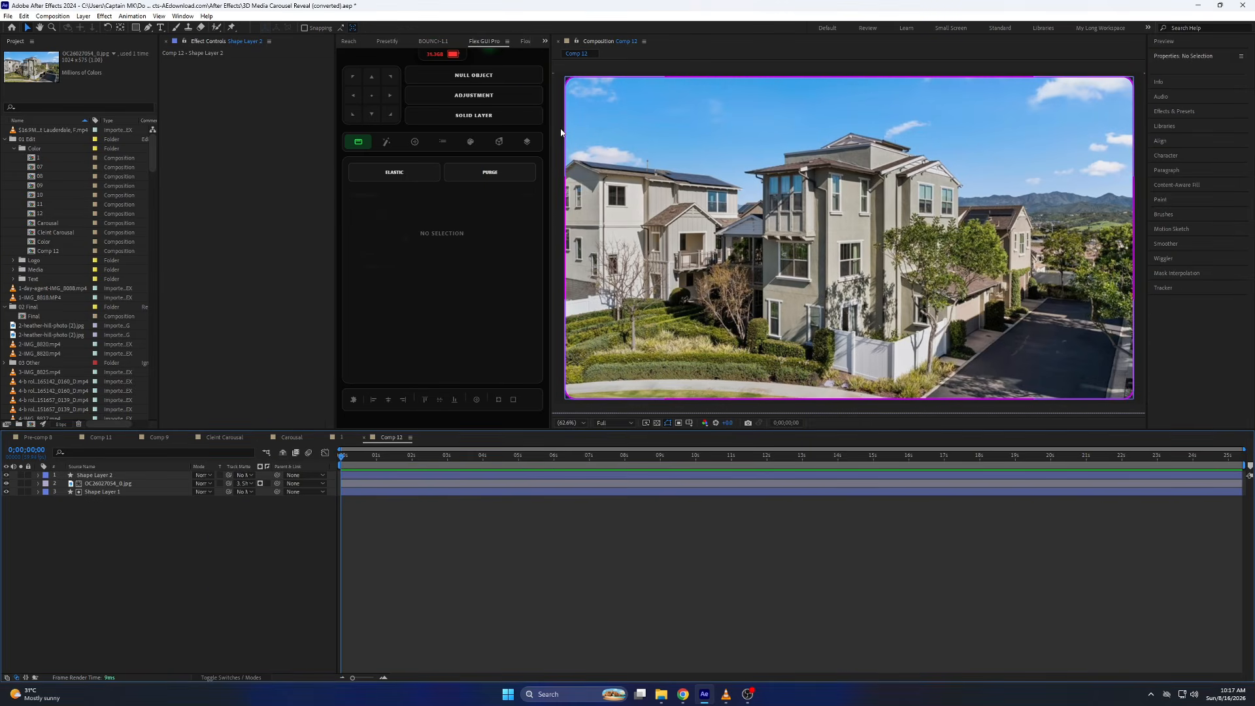
click(150, 476)
text(4)
key(Return)
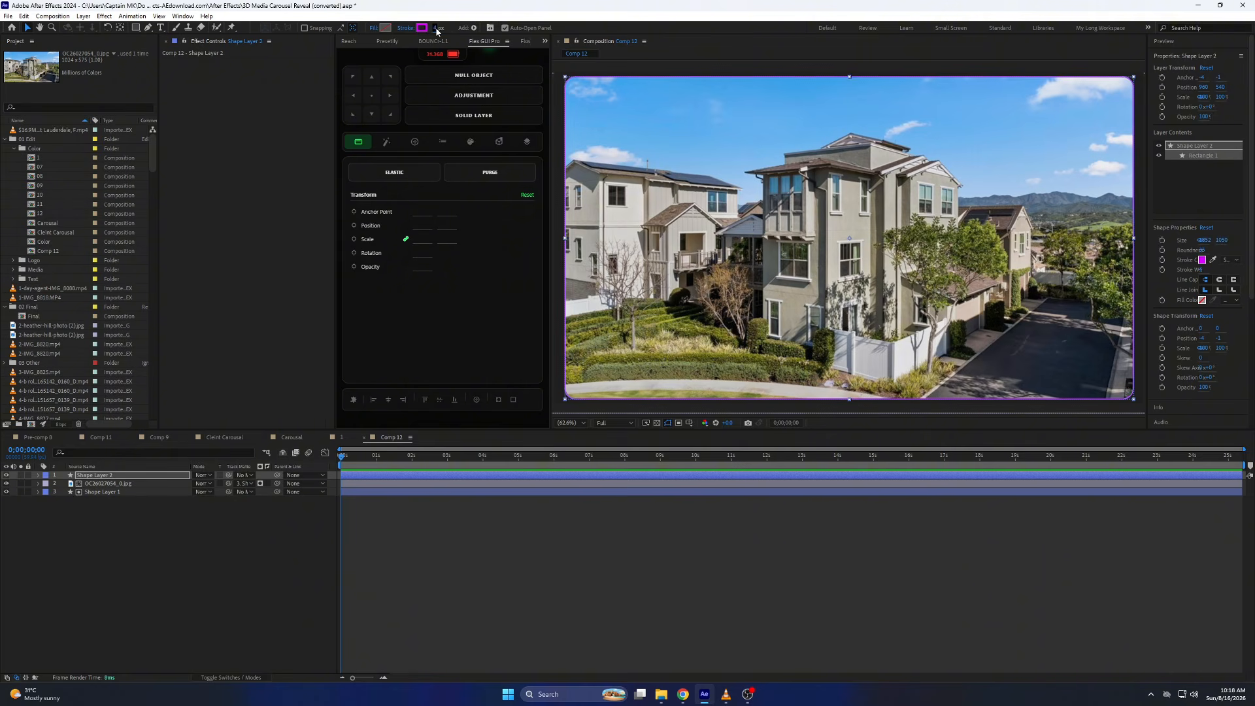
click(716, 522)
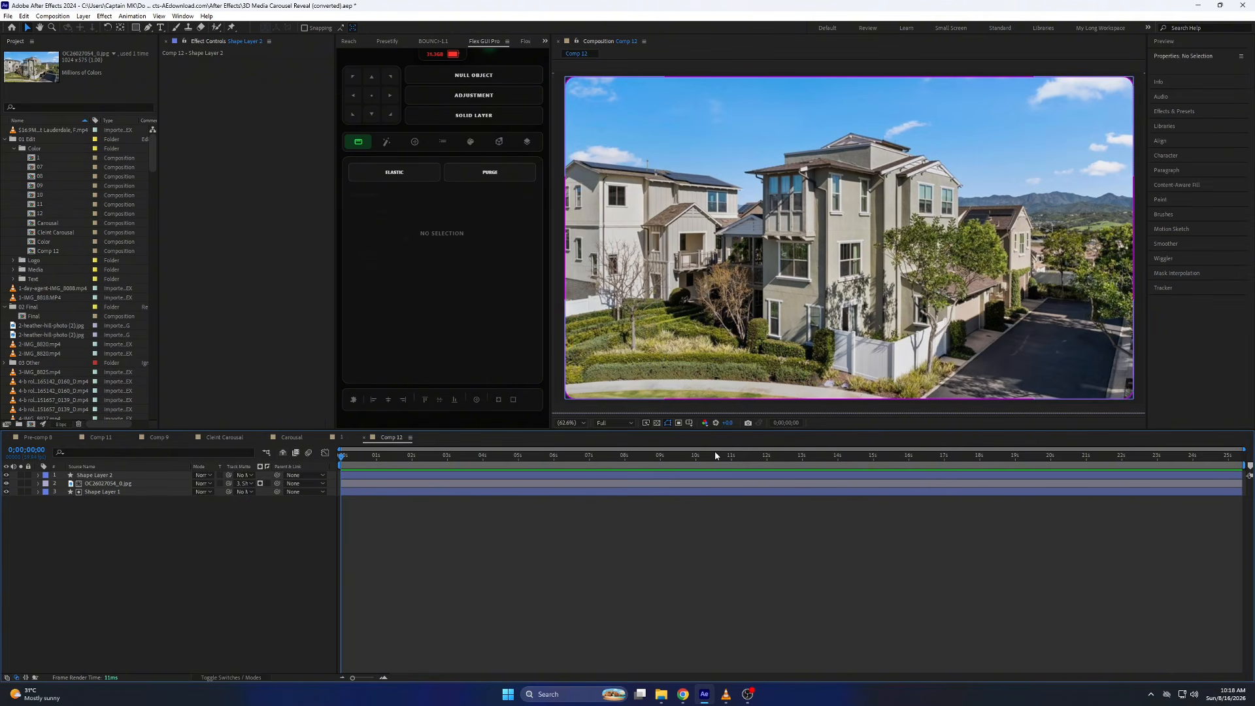
Parent Shape Layer 2 and the photo layer to Shape Layer 1, and scale Shape Layer 1 down slightly
click(115, 476)
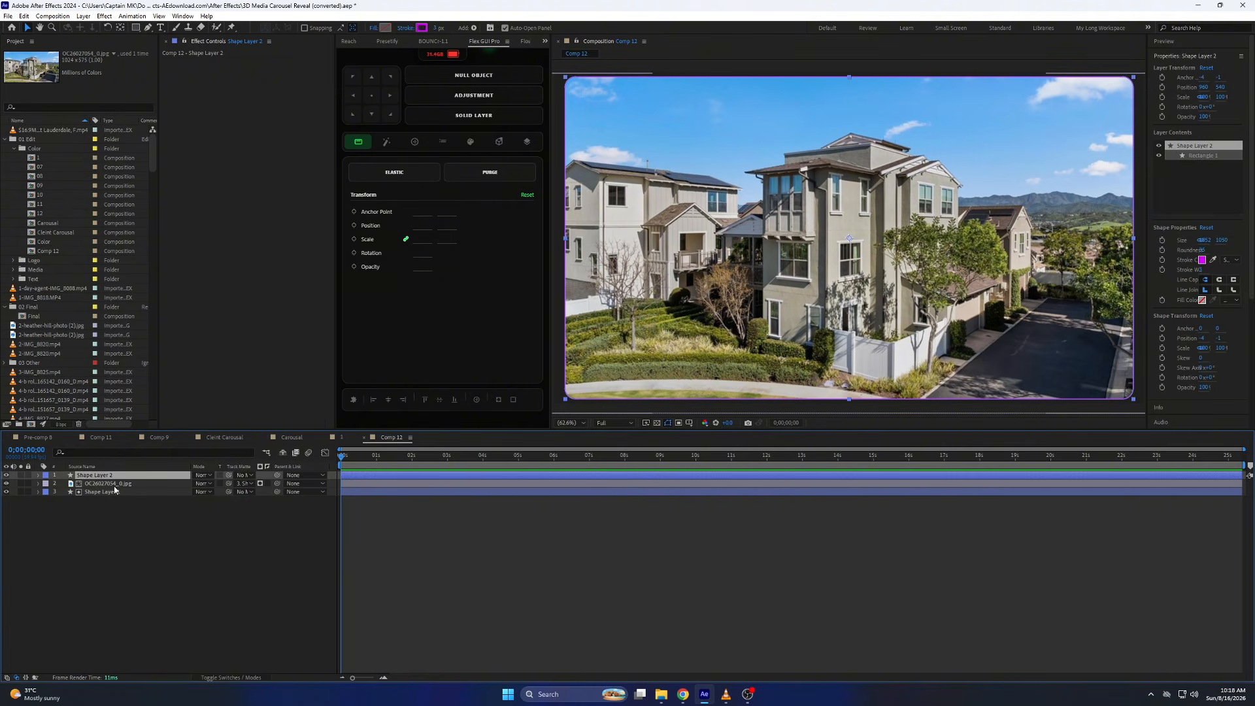
shift+click(111, 483)
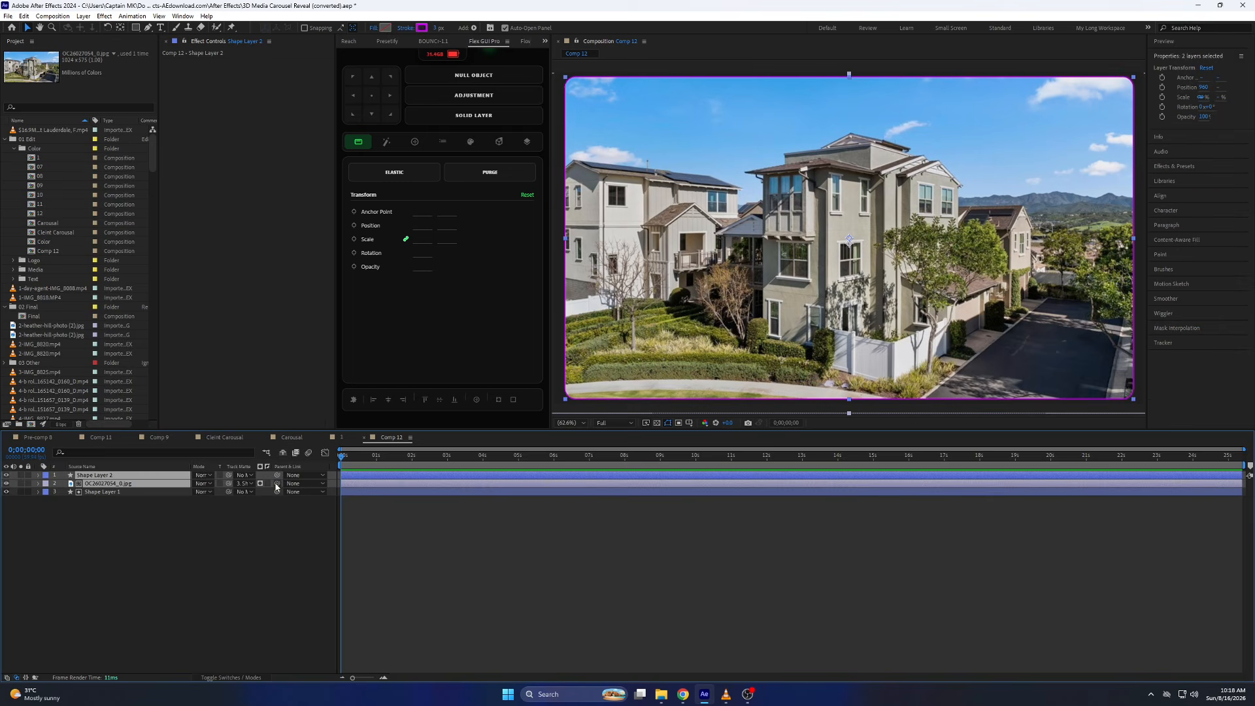
drag(155, 503, 120, 492)
click(120, 492)
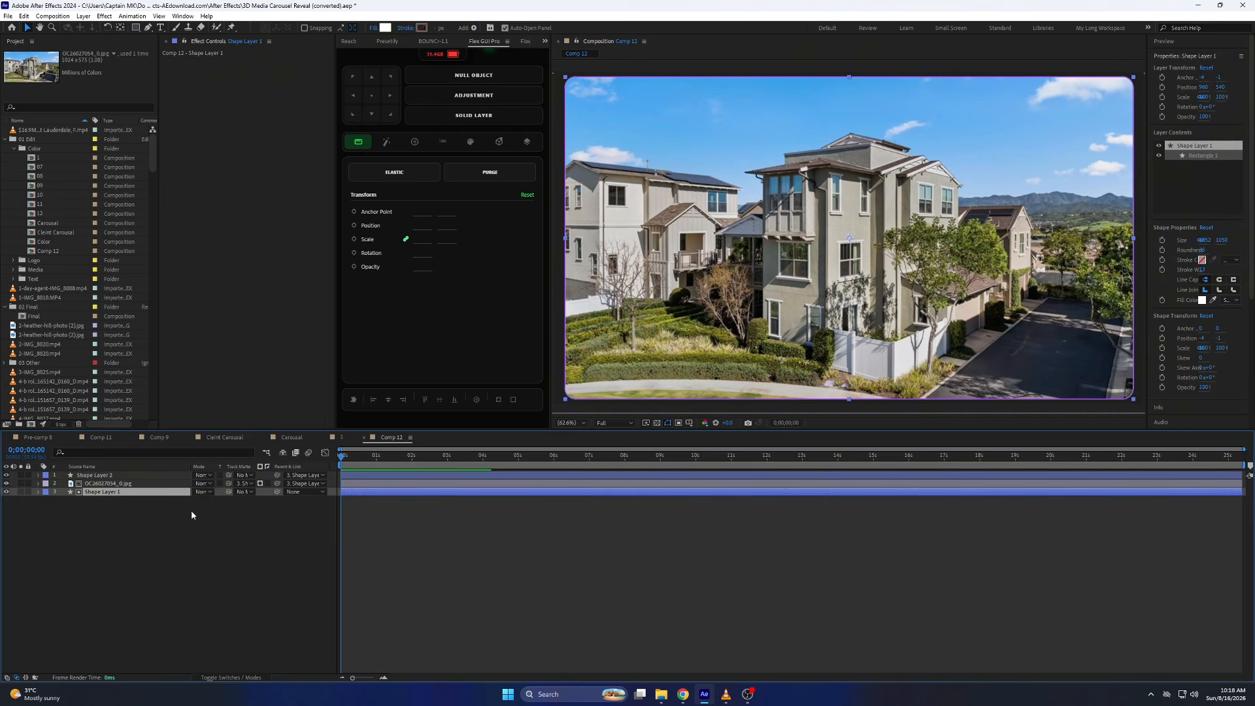
key(s)
drag(208, 500, 204, 501)
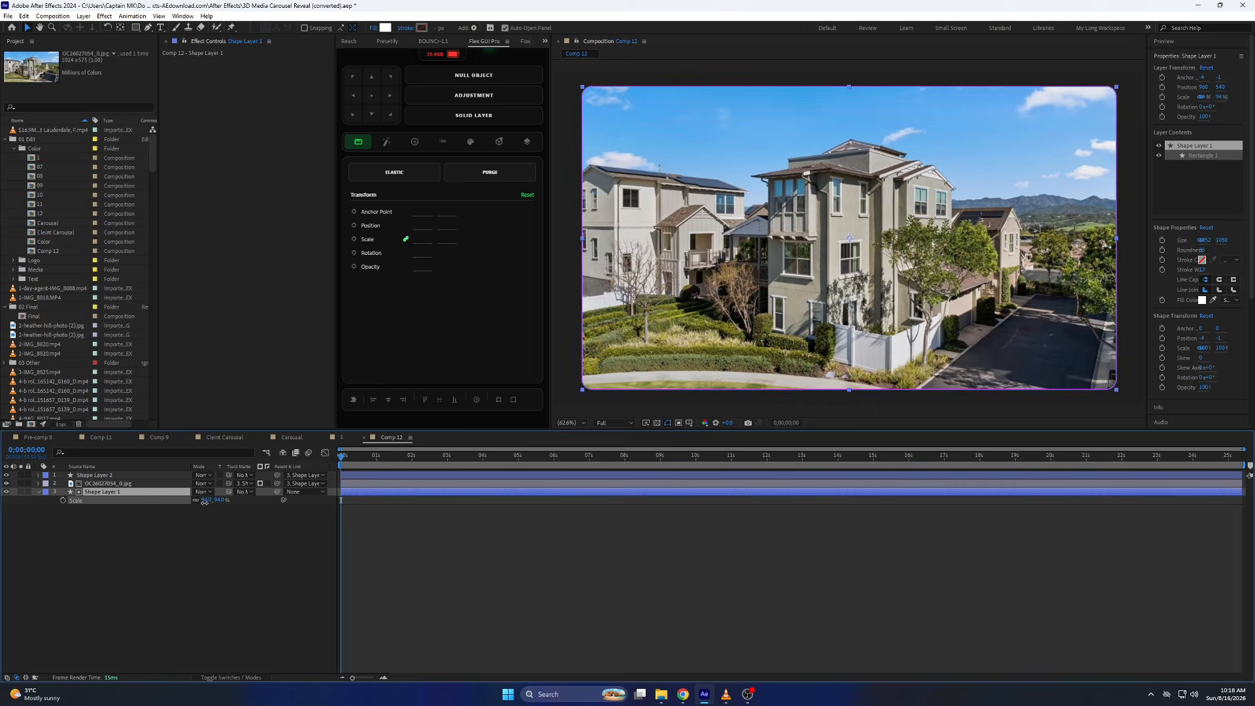
Compare the finished card compositions 08 and 1 with Comp 12
click(37, 167)
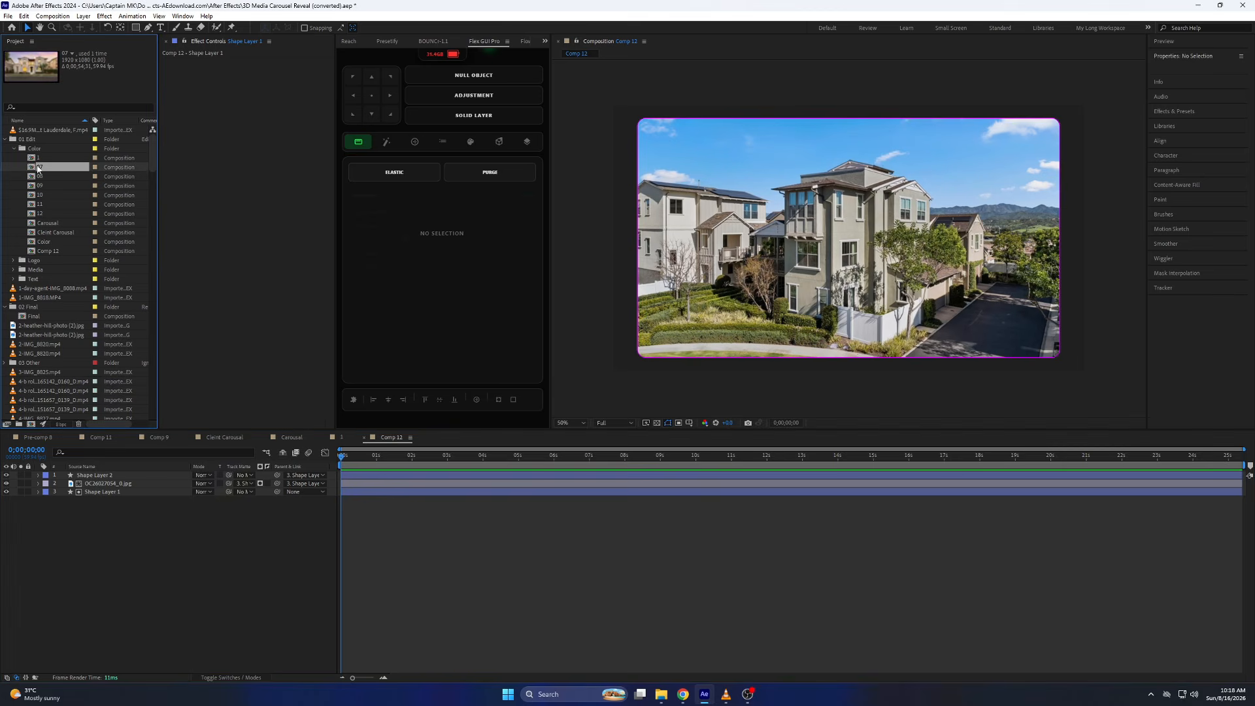
click(37, 178)
double_click(37, 177)
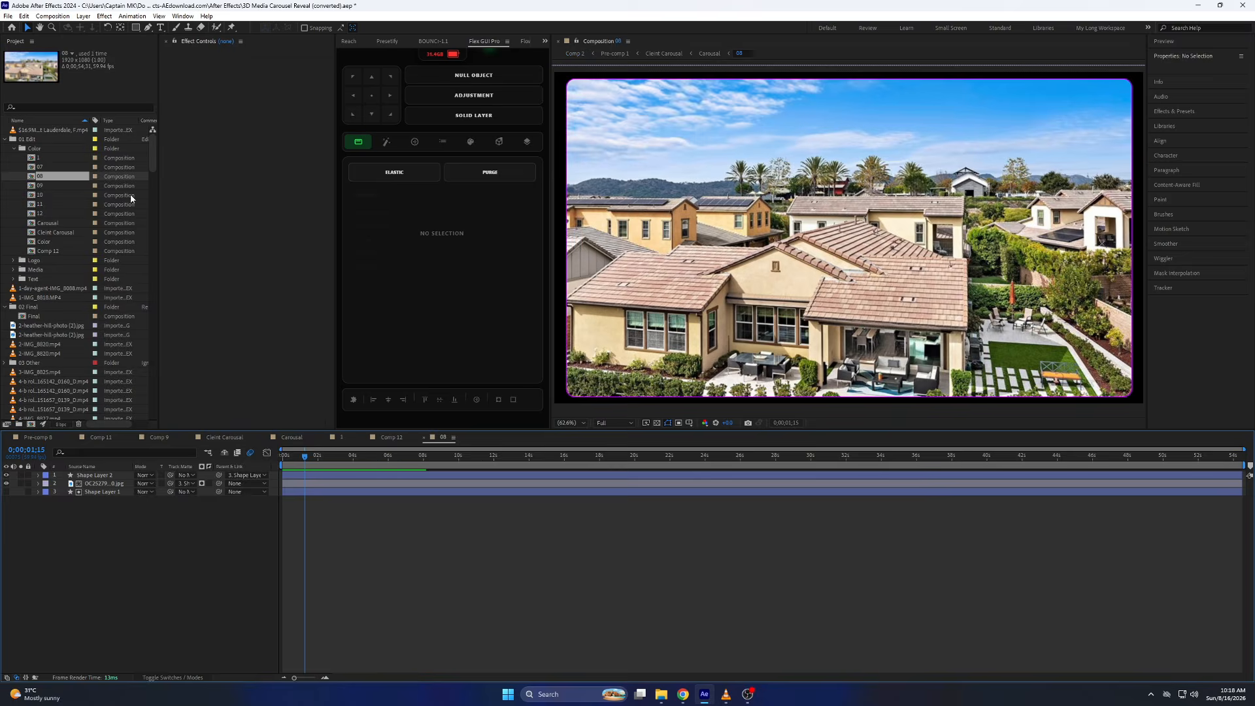
drag(331, 453, 356, 470)
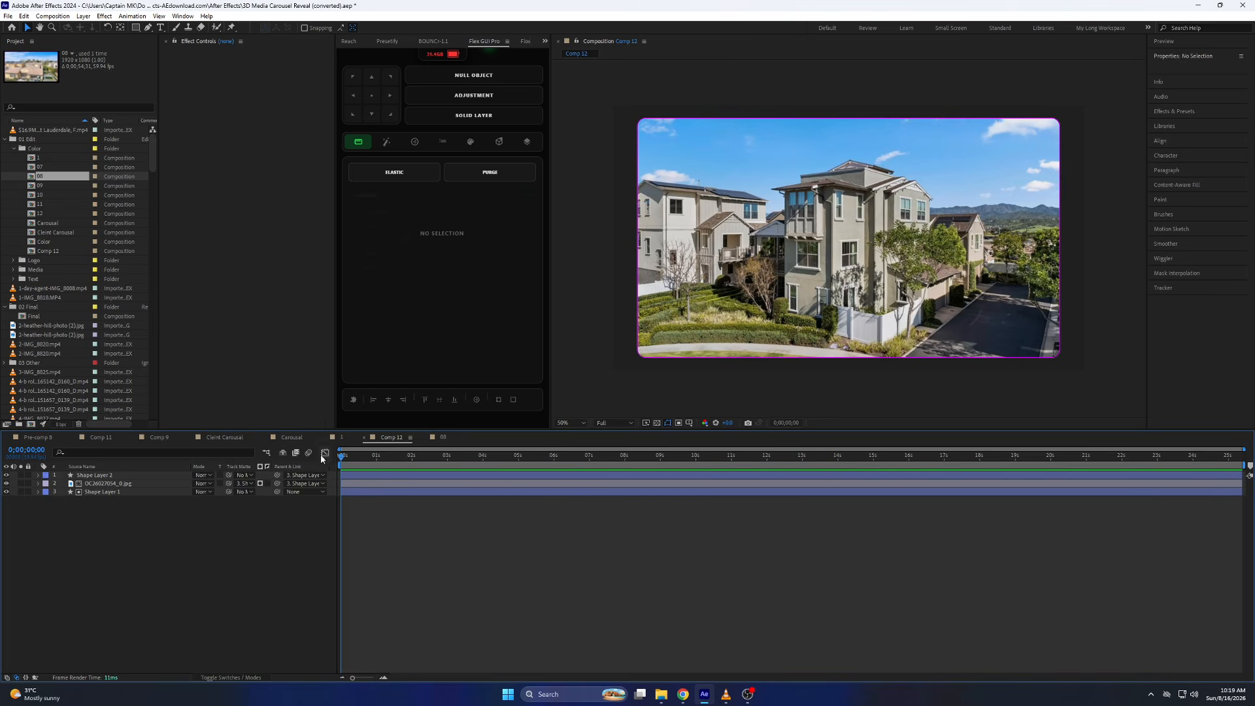
drag(340, 461, 410, 469)
click(342, 440)
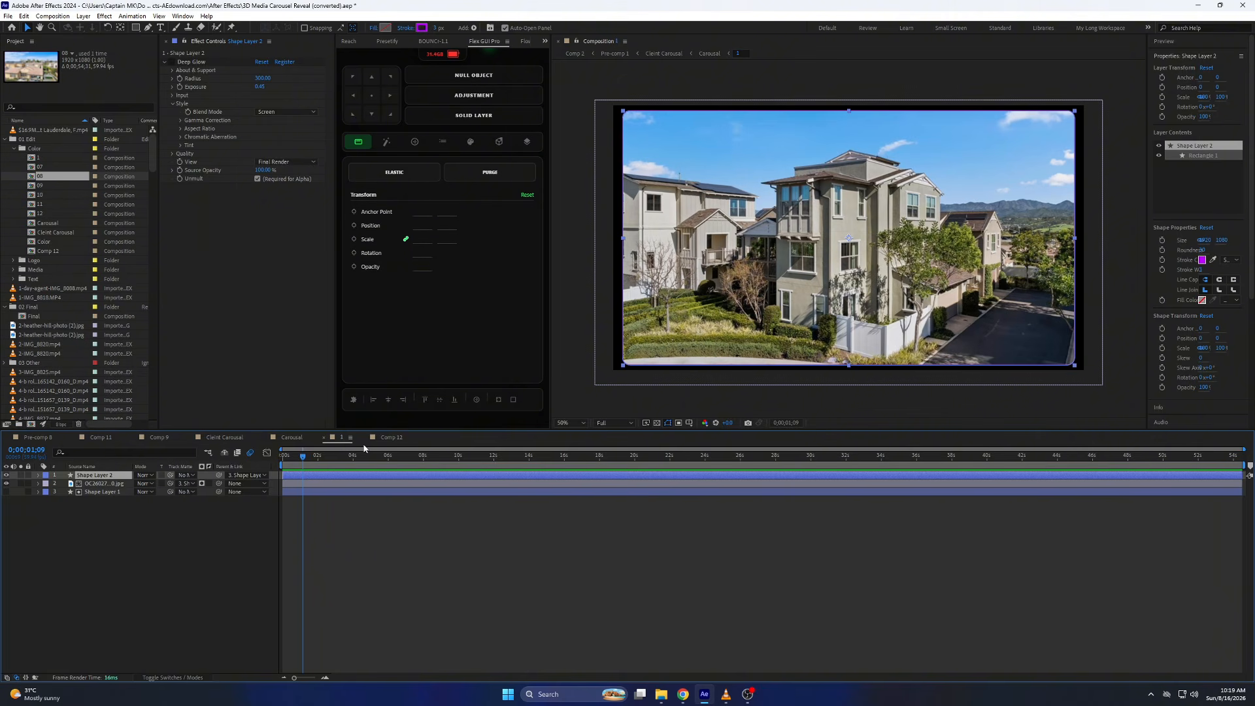
click(326, 438)
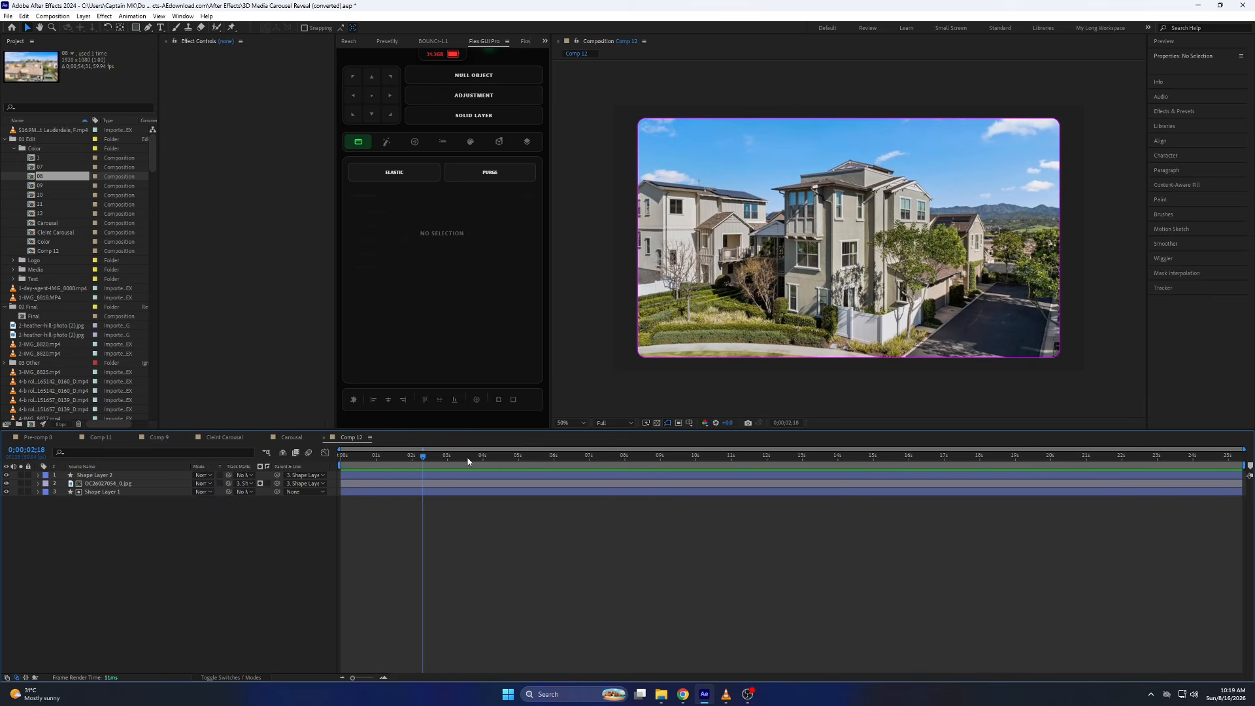
Open the Carousel composition and check its size, frame rate and duration in the Composition Settings
click(291, 438)
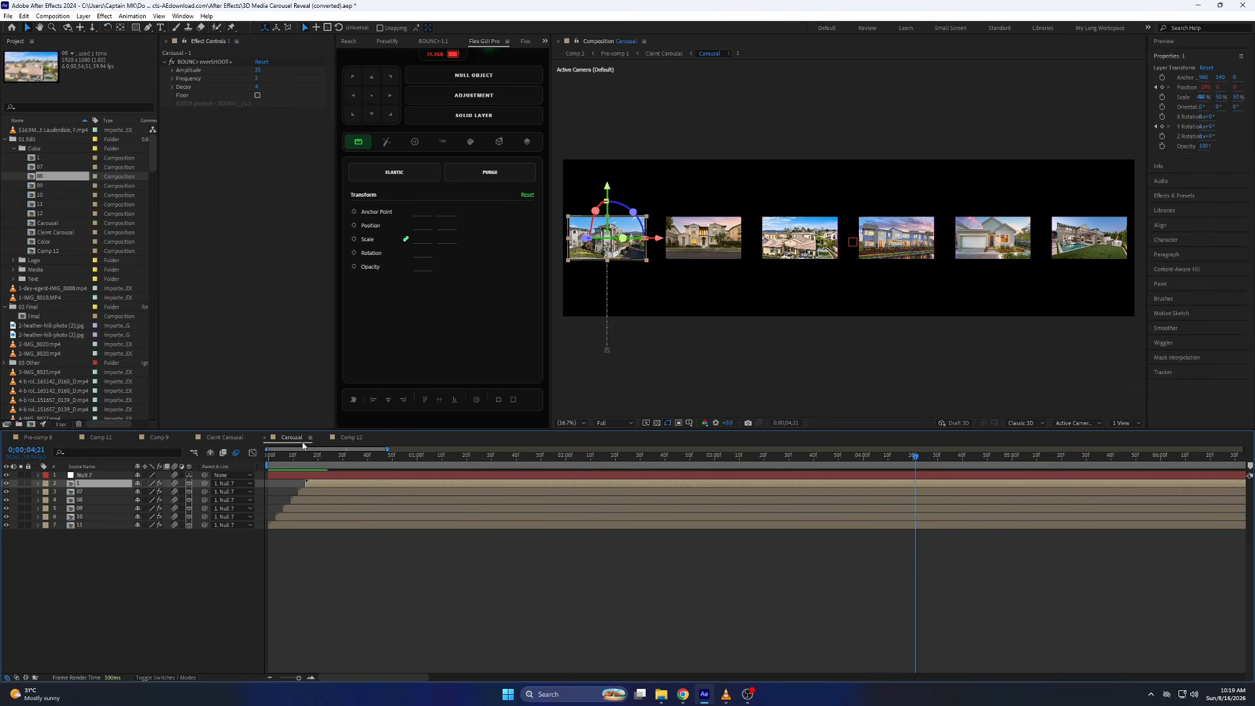
click(451, 543)
right_click(213, 587)
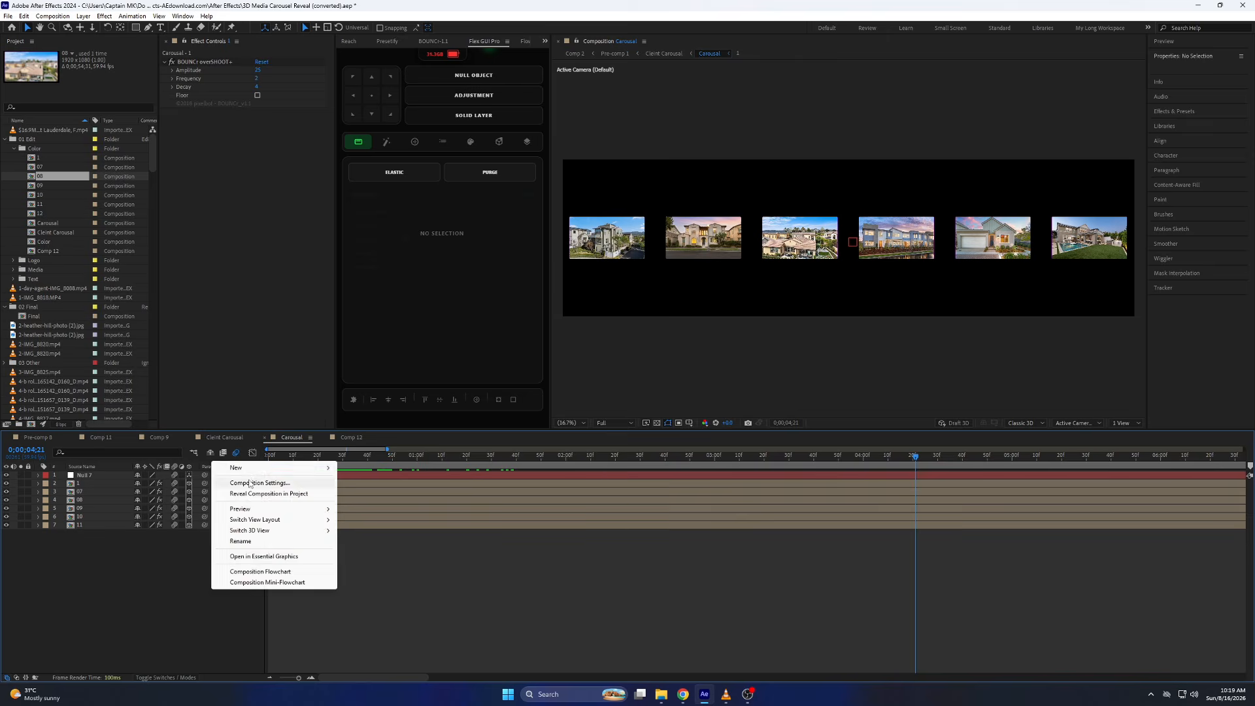
click(288, 483)
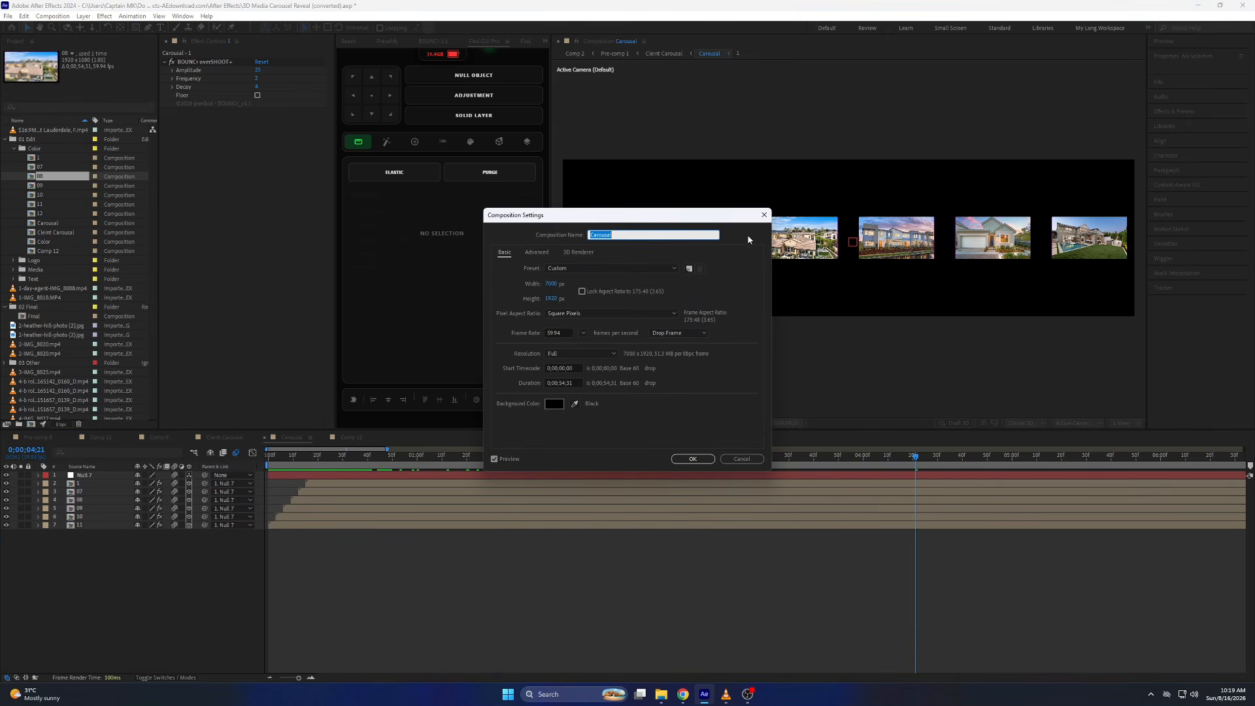
drag(711, 216, 523, 239)
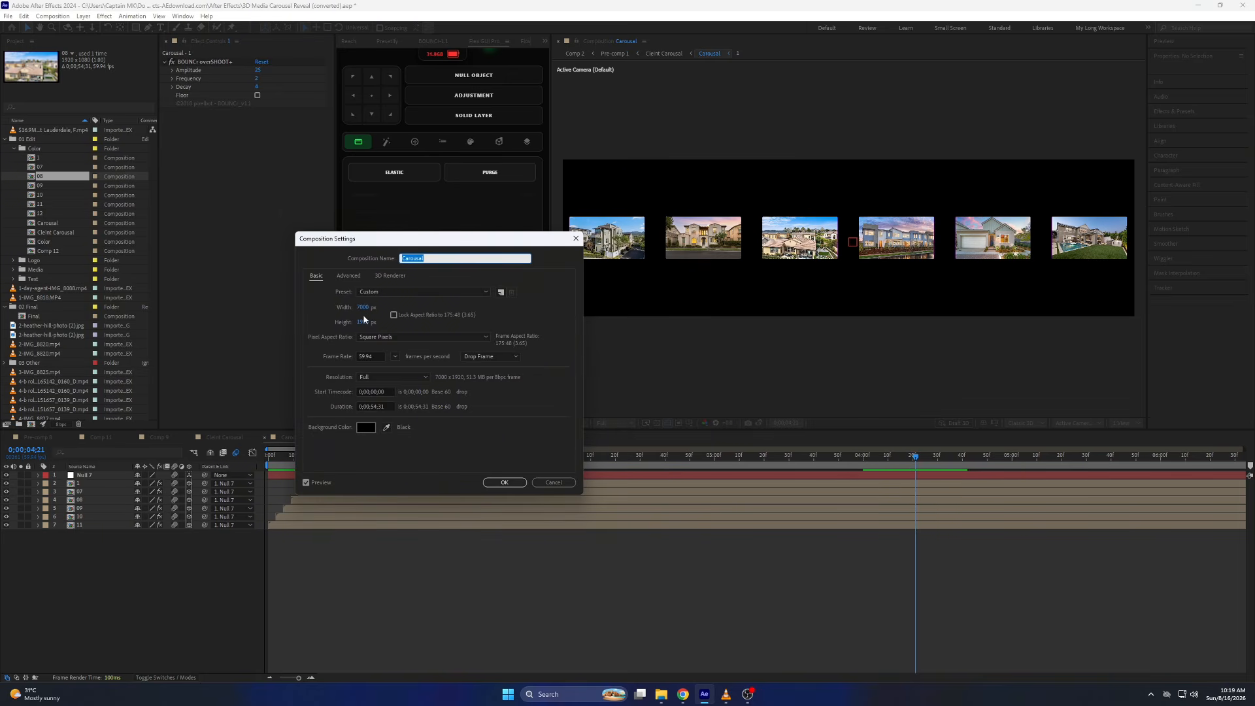
click(504, 481)
Create a new composition with a width of 7000 px and a height of 1920 px
click(53, 16)
click(65, 26)
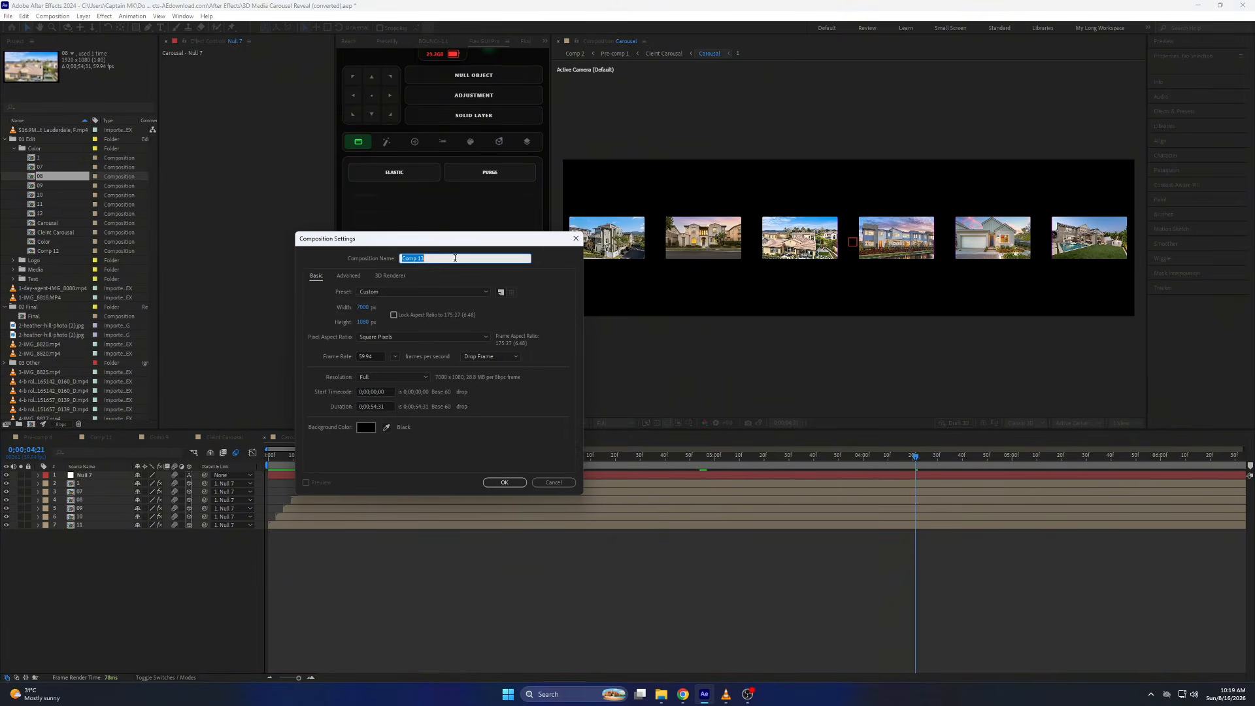
click(369, 307)
click(365, 323)
text(1)
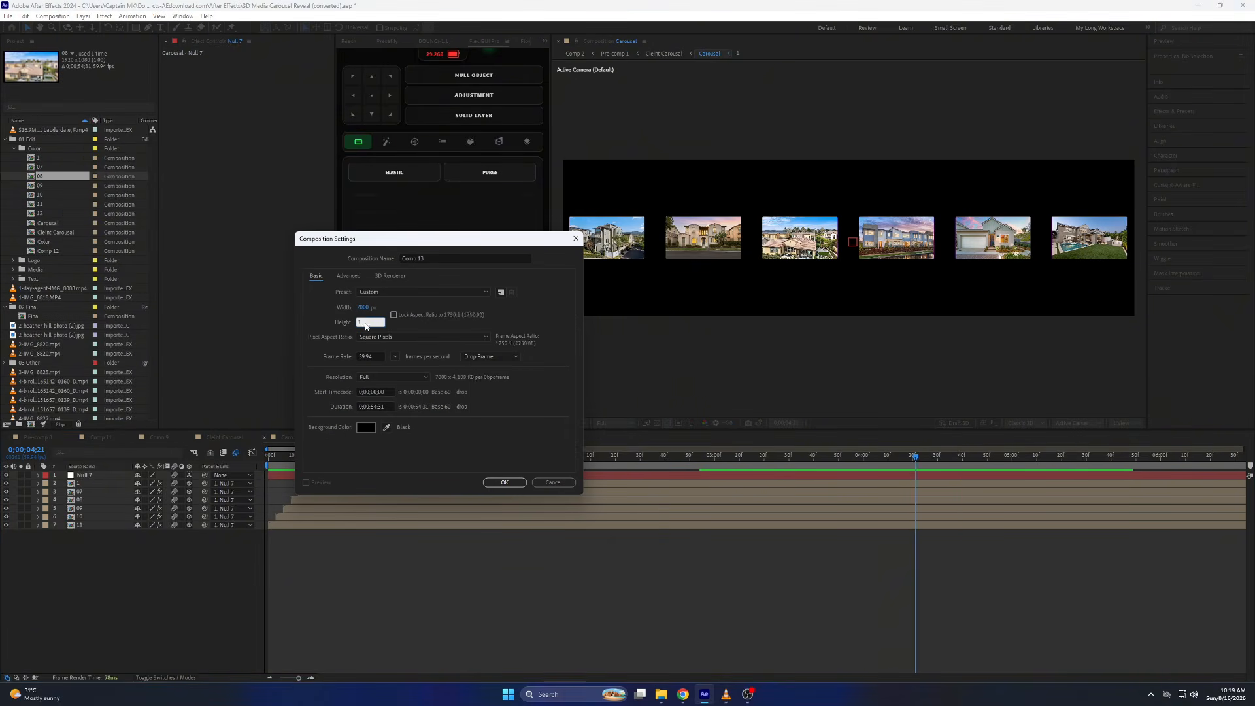
text(920)
click(504, 483)
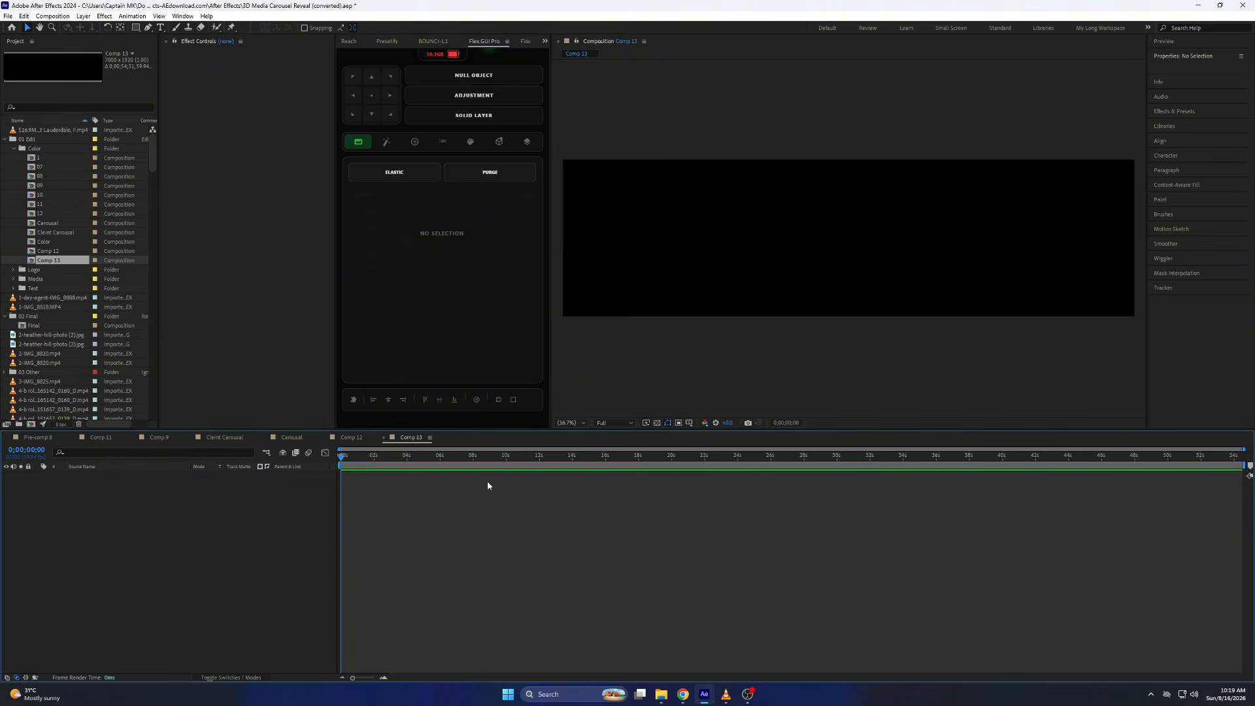
Add compositions 07 to 11 and Comp 12 to the new composition, and enlarge Comp 12 to match the other cards
click(370, 439)
click(66, 252)
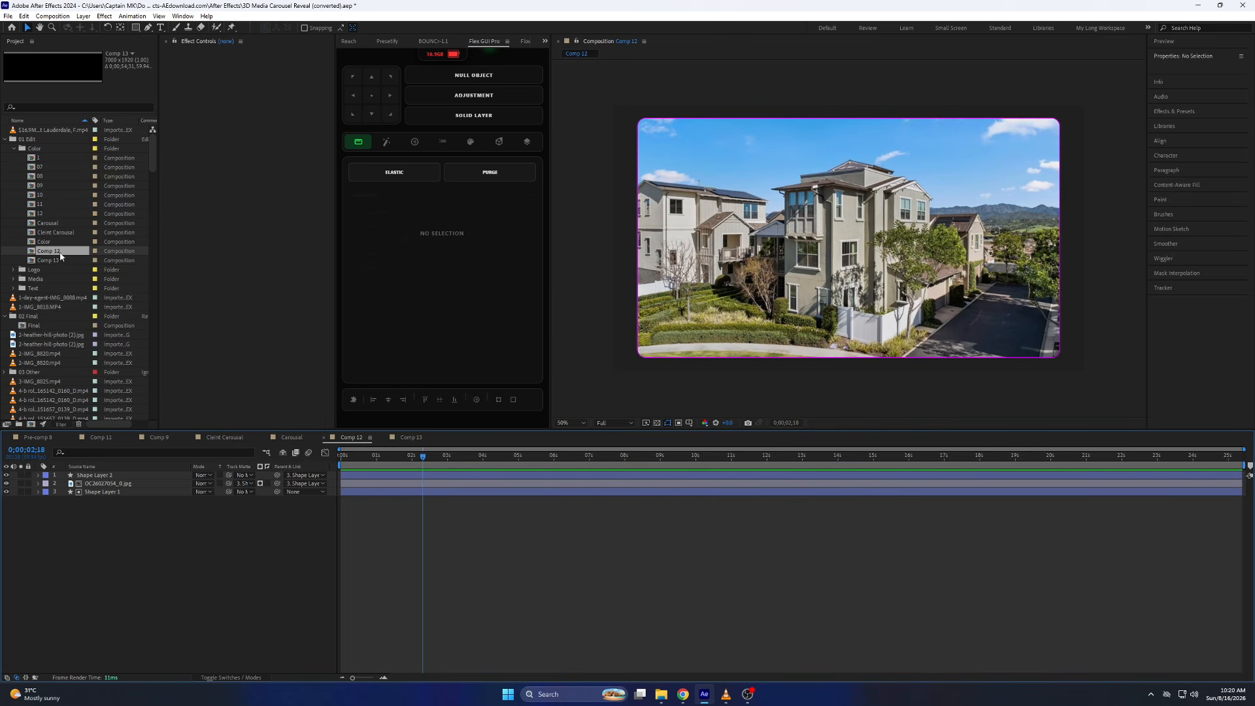
click(411, 438)
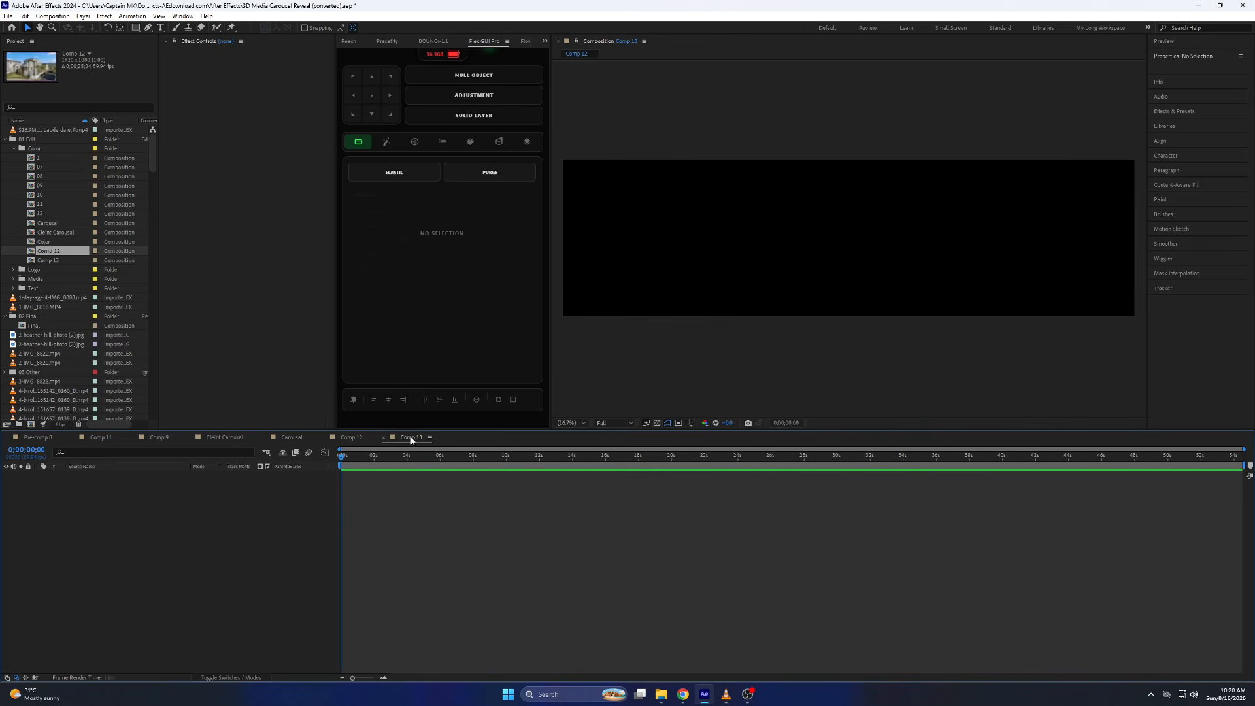
click(54, 260)
click(53, 251)
drag(41, 208, 502, 478)
click(461, 542)
key(s)
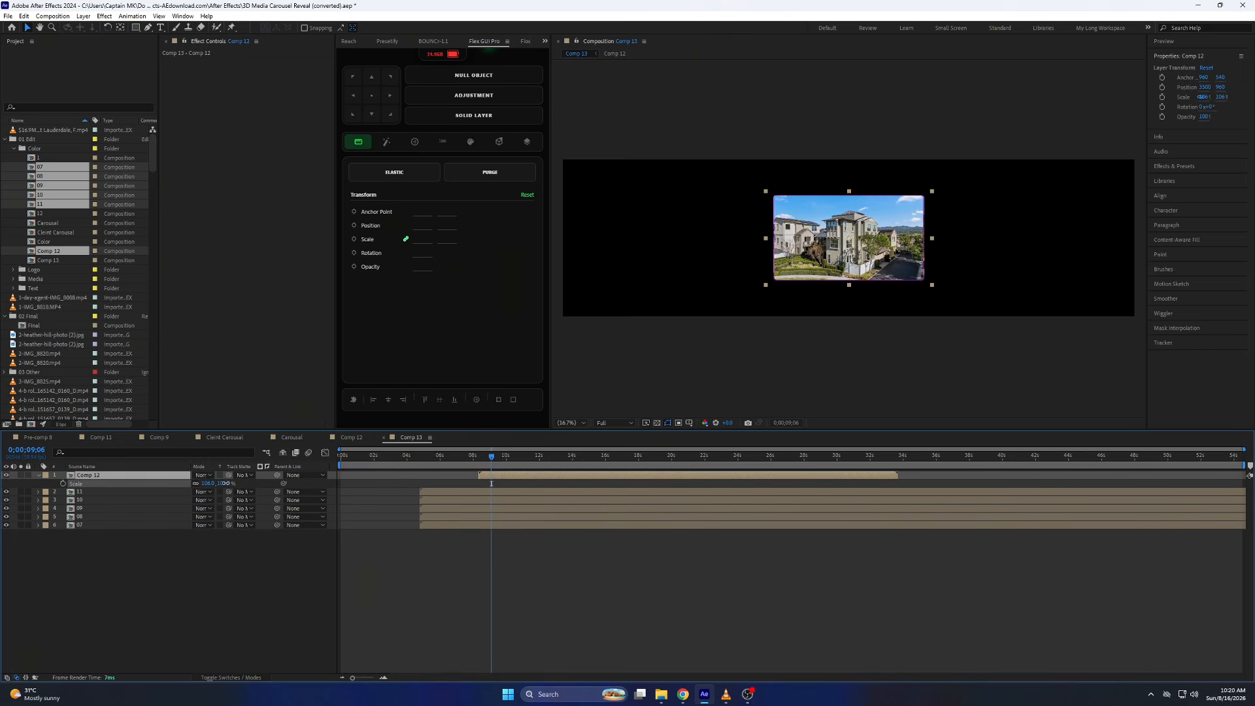
Rename the new composition as Carou in its Composition Settings
right_click(403, 440)
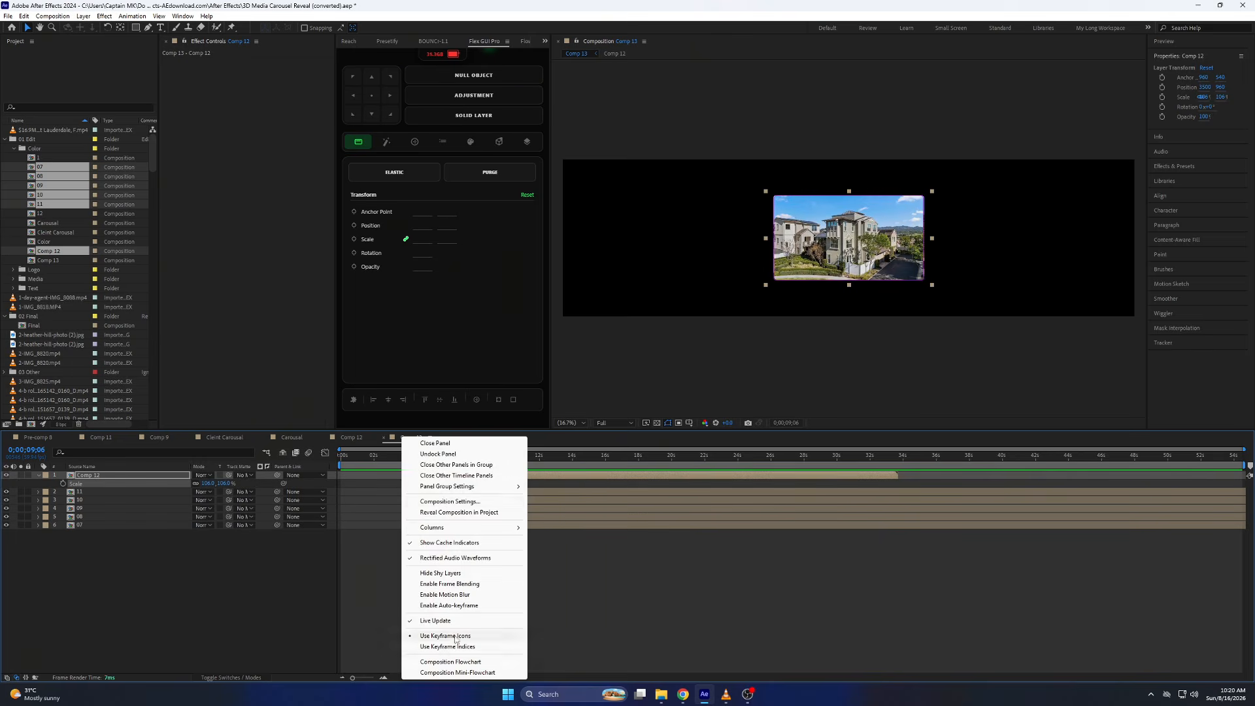
click(450, 501)
text(Ca)
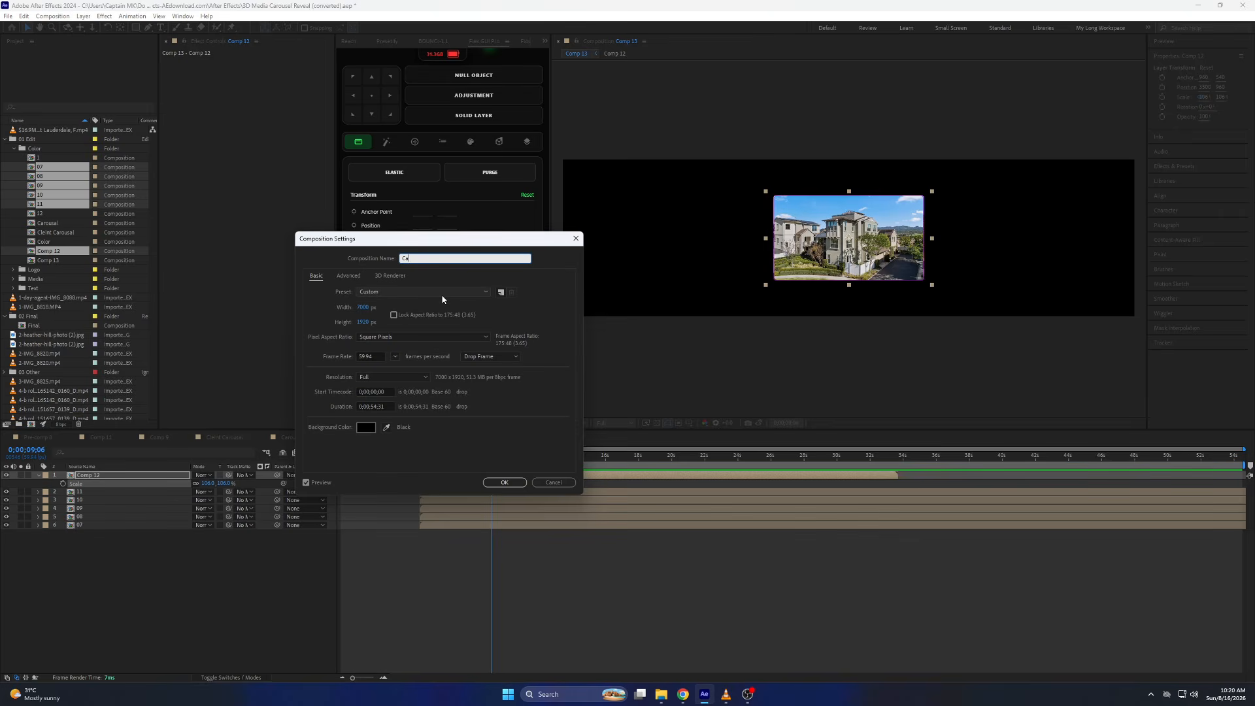
text(rou)
key(Return)
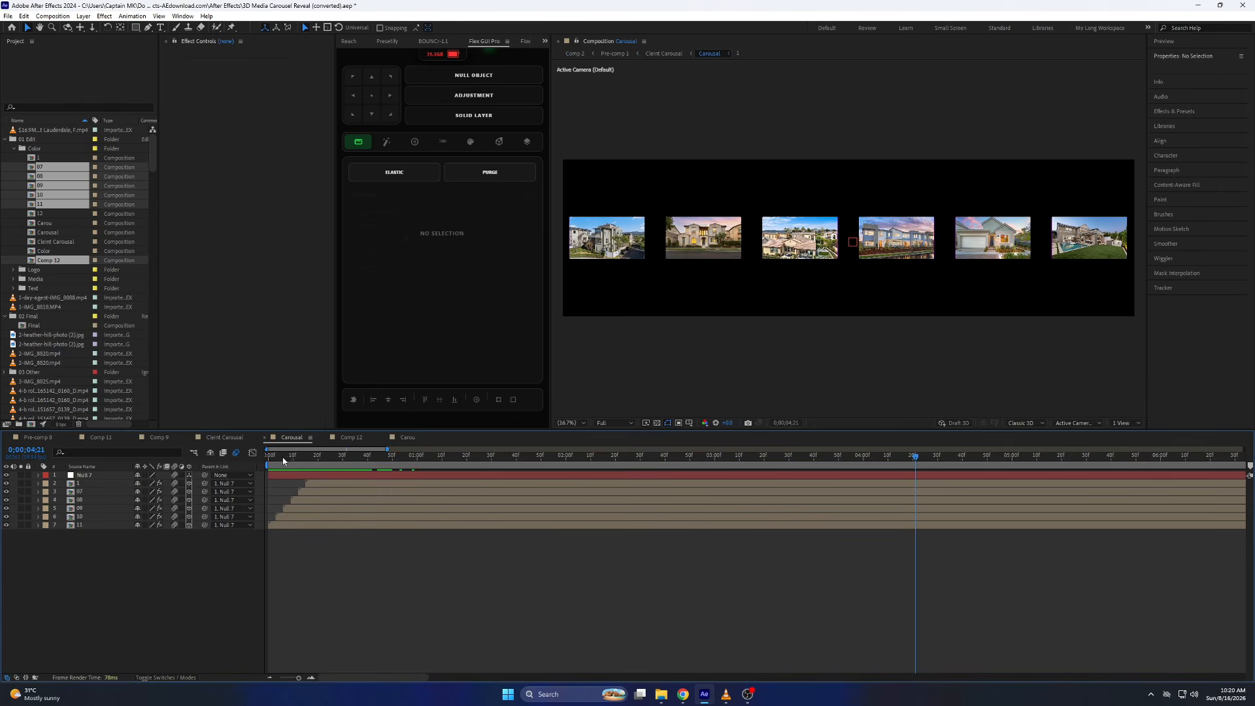
Start layer 07 at the beginning of the Carou timeline and roughly stagger the other layers' starts up to Comp 12
click(401, 438)
drag(433, 525, 364, 509)
key(Home)
drag(431, 501, 374, 500)
key(=)
drag(511, 494, 407, 494)
drag(628, 476, 419, 476)
click(39, 475)
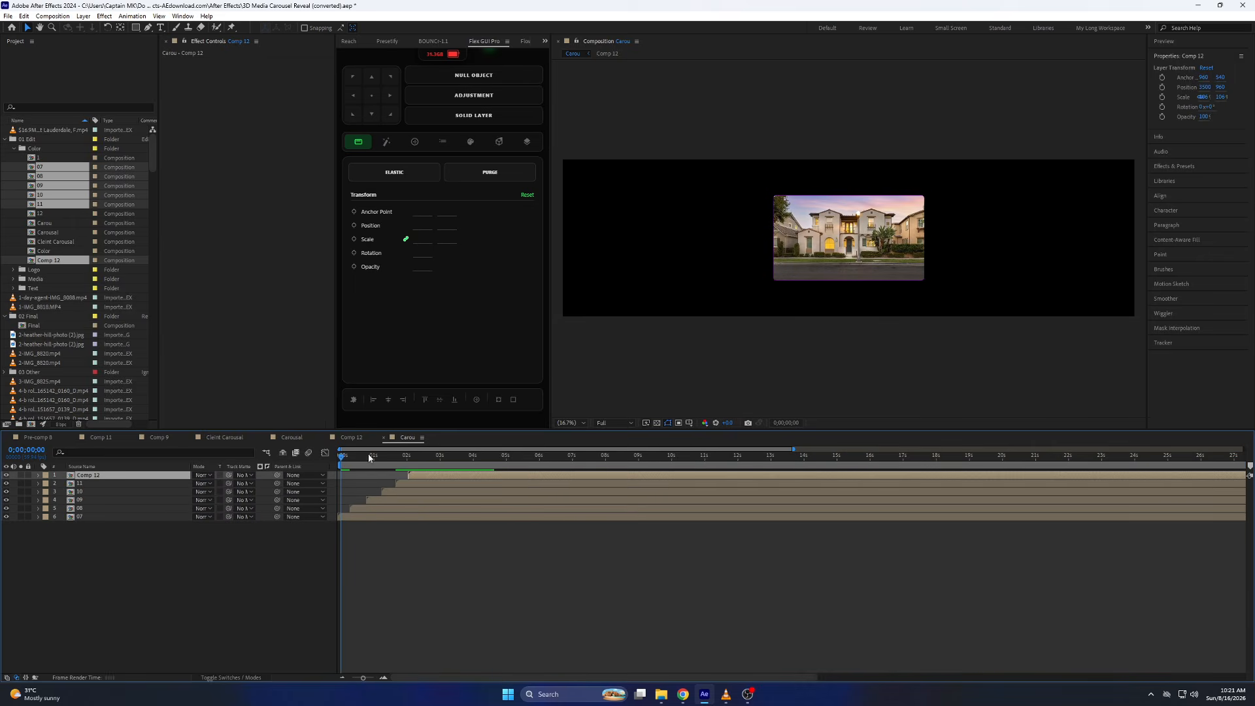
Start layers 08, 09, 10, 11 and Comp 12 at frames 10, 20, 30, 40 and 50
key(equal)
key(equal)
key(equal)
key(equal)
key(shift+Page_Down)
drag(516, 509, 451, 512)
key(shift+Page_Down)
drag(756, 501, 526, 504)
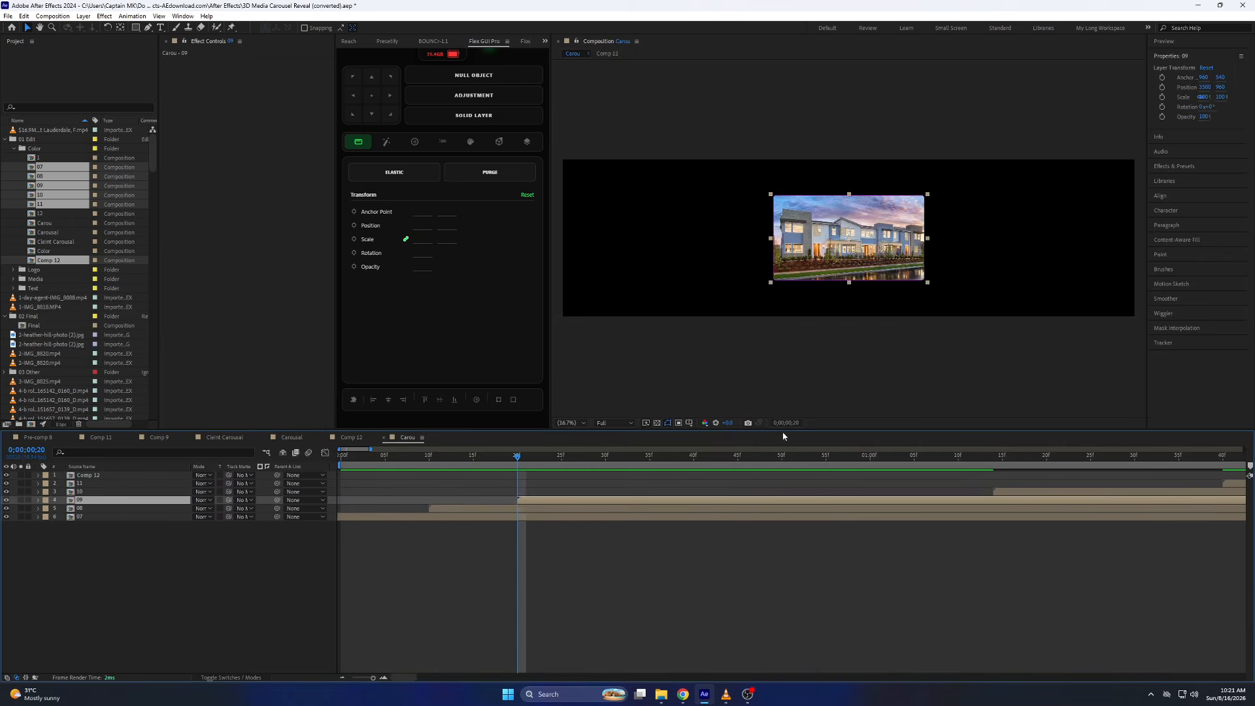
key(shift+Page_Down)
drag(1006, 492, 623, 492)
key(shift+Page_Down)
drag(1226, 483, 674, 487)
key(shift+Page_Down)
key(minus)
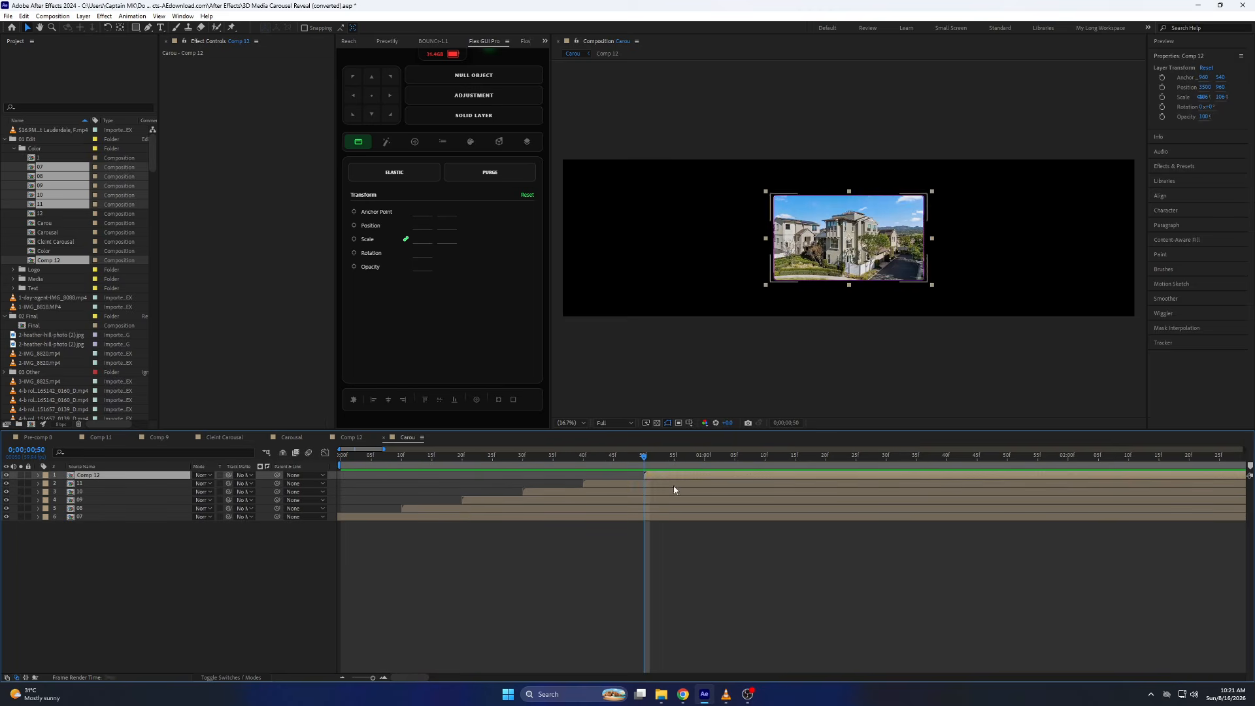
Spread the stacked cards horizontally across the frame, with 07 at the far left and Comp 12 towards the right
key(minus)
key(minus)
click(458, 475)
drag(848, 238, 893, 238)
click(443, 483)
click(471, 492)
click(470, 500)
drag(800, 241, 565, 243)
click(470, 508)
click(470, 517)
drag(862, 243, 641, 242)
Set the Scale of all six card layers to 50%
key(ctrl+a)
key(s)
click(210, 484)
text(50)
key(Return)
Reposition cards 08 to 11 along the row and move Comp 12 to the composition's right edge
click(386, 499)
click(440, 456)
click(471, 558)
click(470, 542)
drag(588, 244, 650, 243)
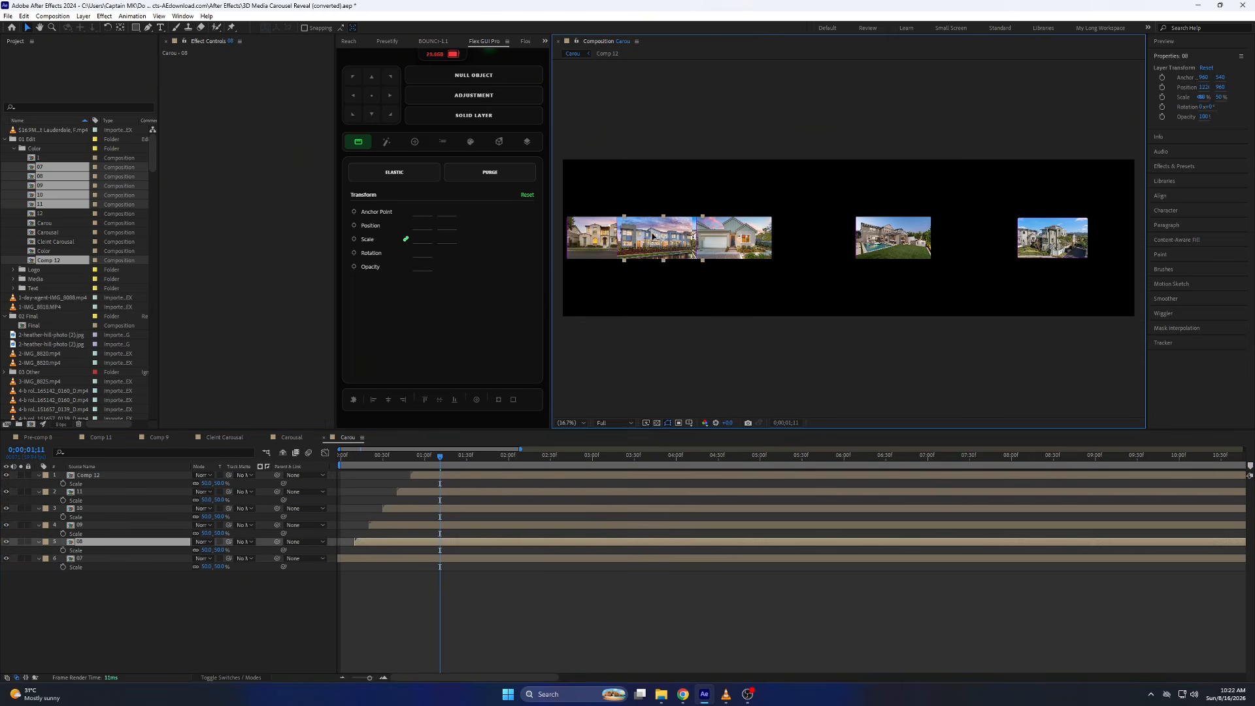
click(474, 509)
drag(734, 238, 828, 238)
drag(893, 238, 918, 238)
drag(1052, 238, 1094, 241)
Distribute all six card layers evenly along the row by their horizontal centers, first adjusting two of the cards by hand
key(ctrl+a)
click(1171, 56)
click(1161, 130)
click(1224, 175)
click(1239, 175)
drag(996, 243, 1031, 244)
drag(910, 247, 877, 246)
key(ctrl+a)
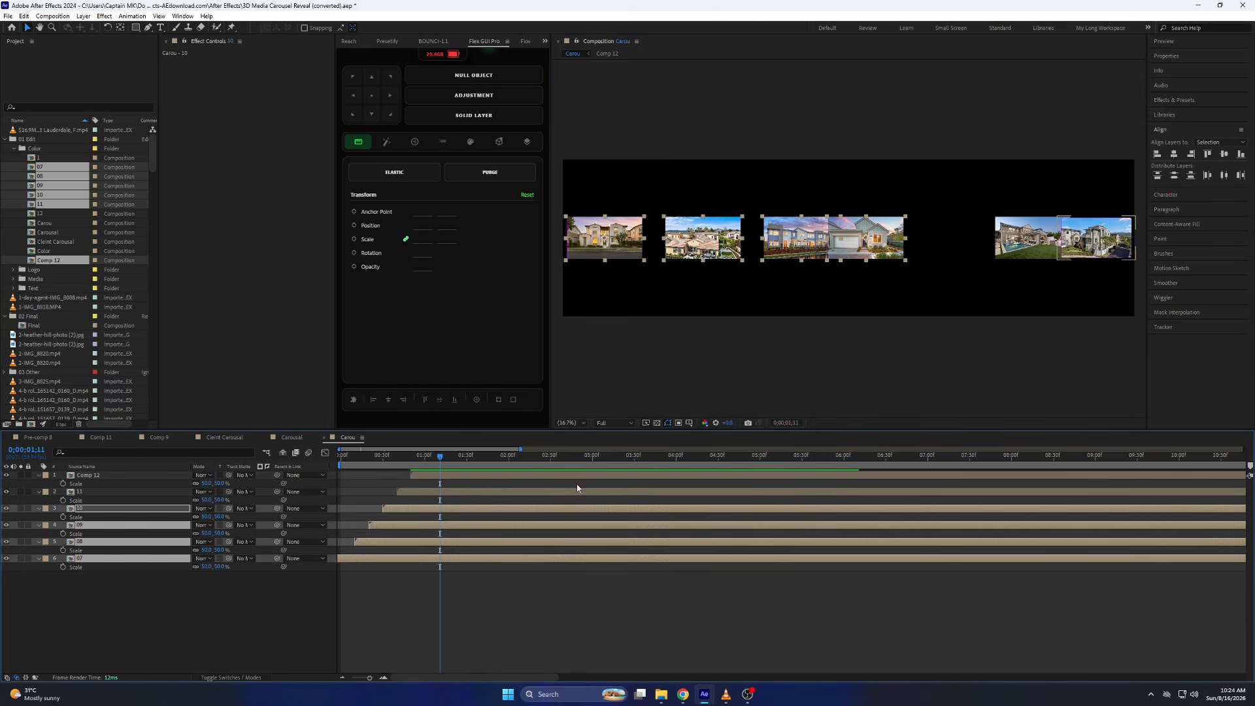
click(1223, 176)
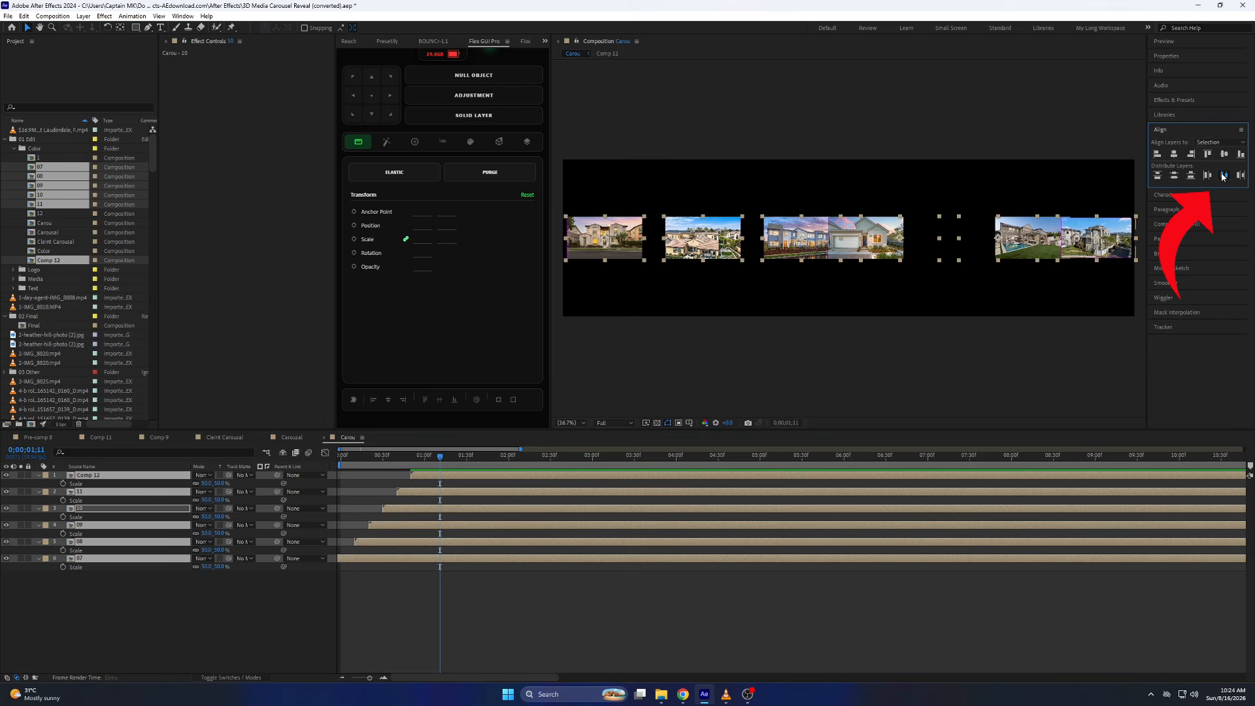
click(932, 112)
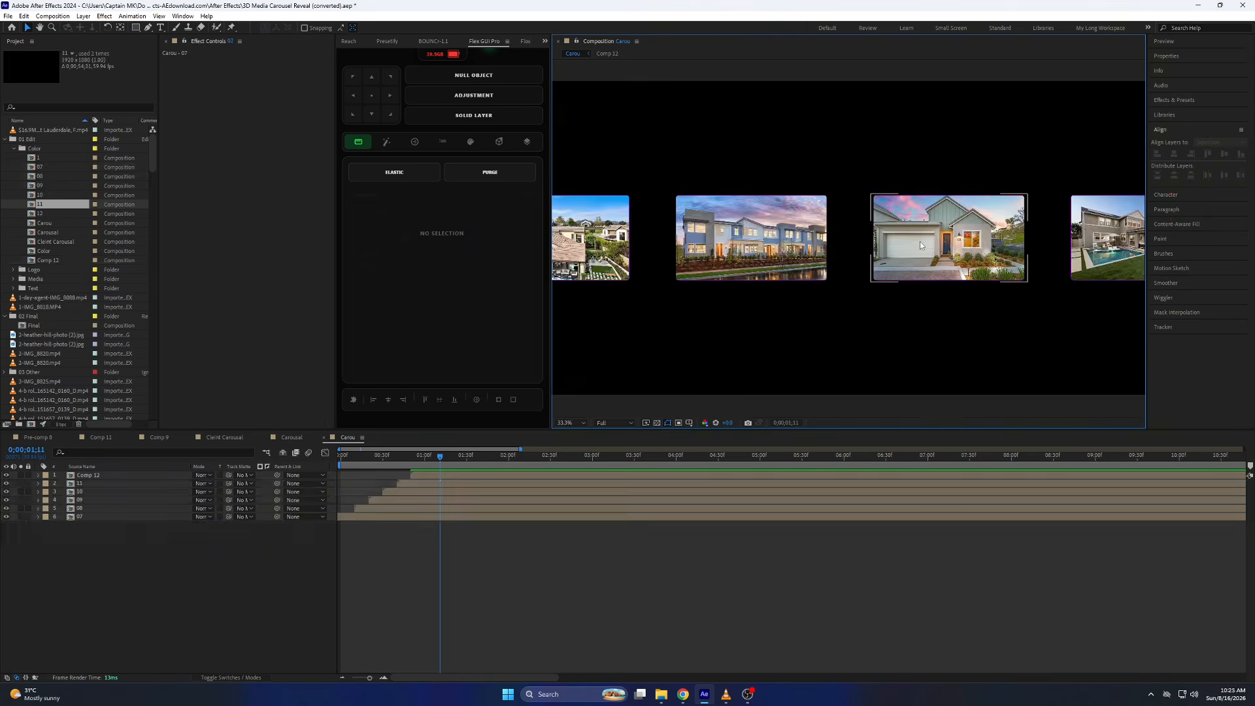
key(period)
click(919, 243)
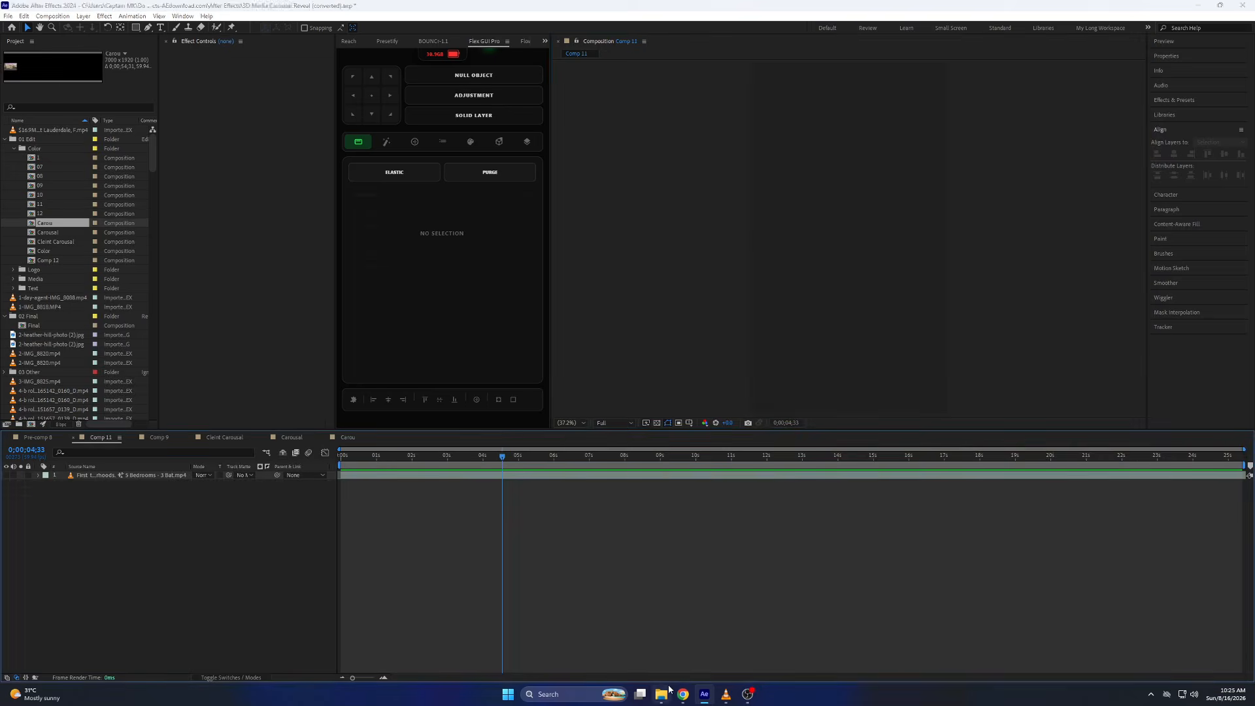
Bring the 5-IMG_8831 video from the realtor folder into Comp 11 as the top layer
click(661, 693)
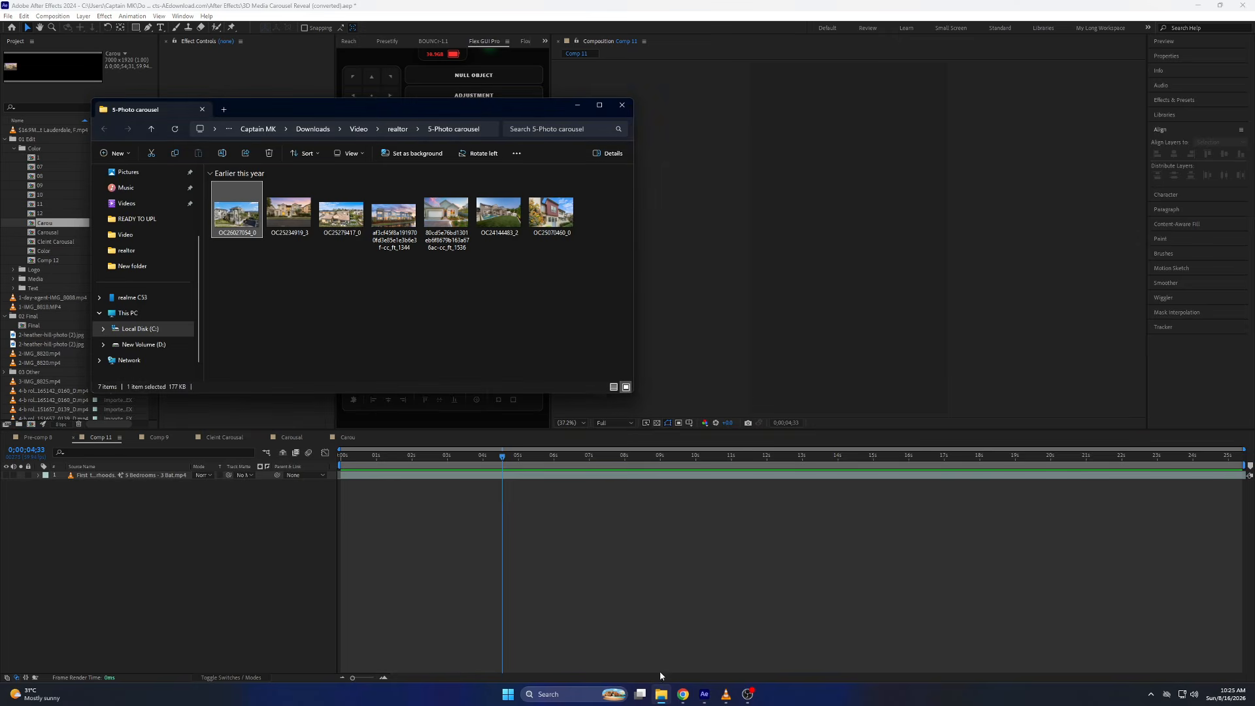
click(397, 129)
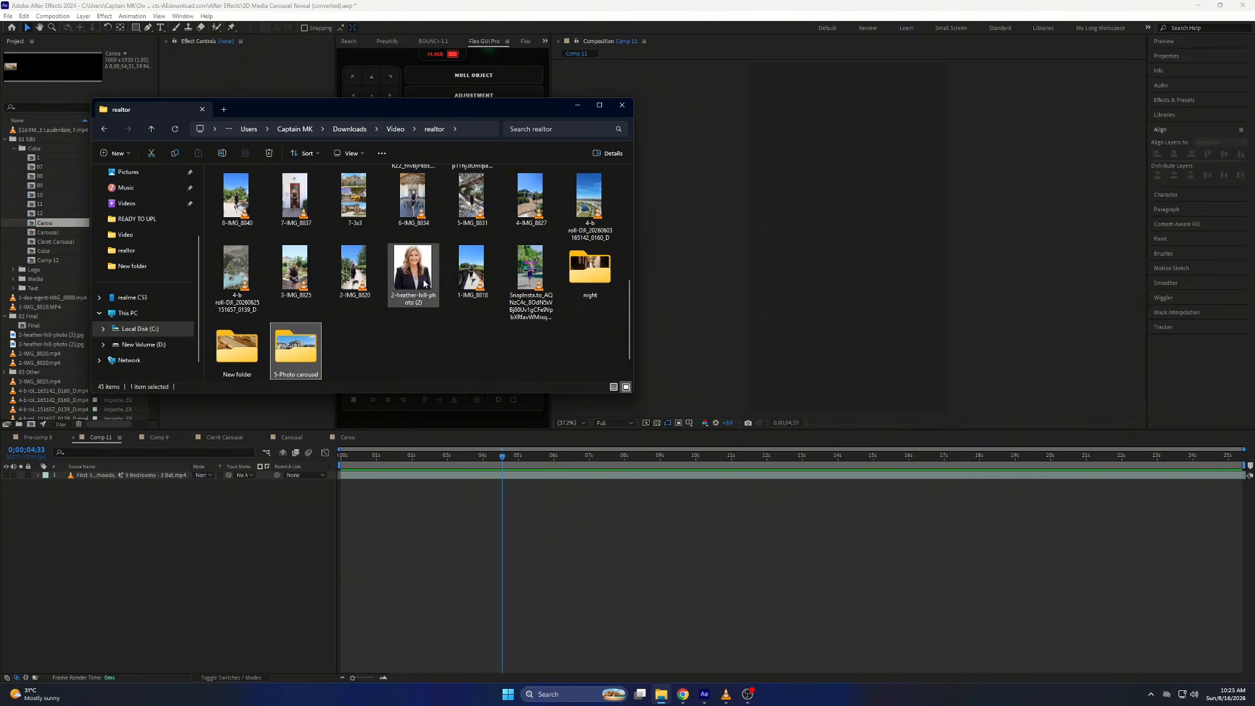
drag(471, 196, 482, 487)
key(ctrl+v)
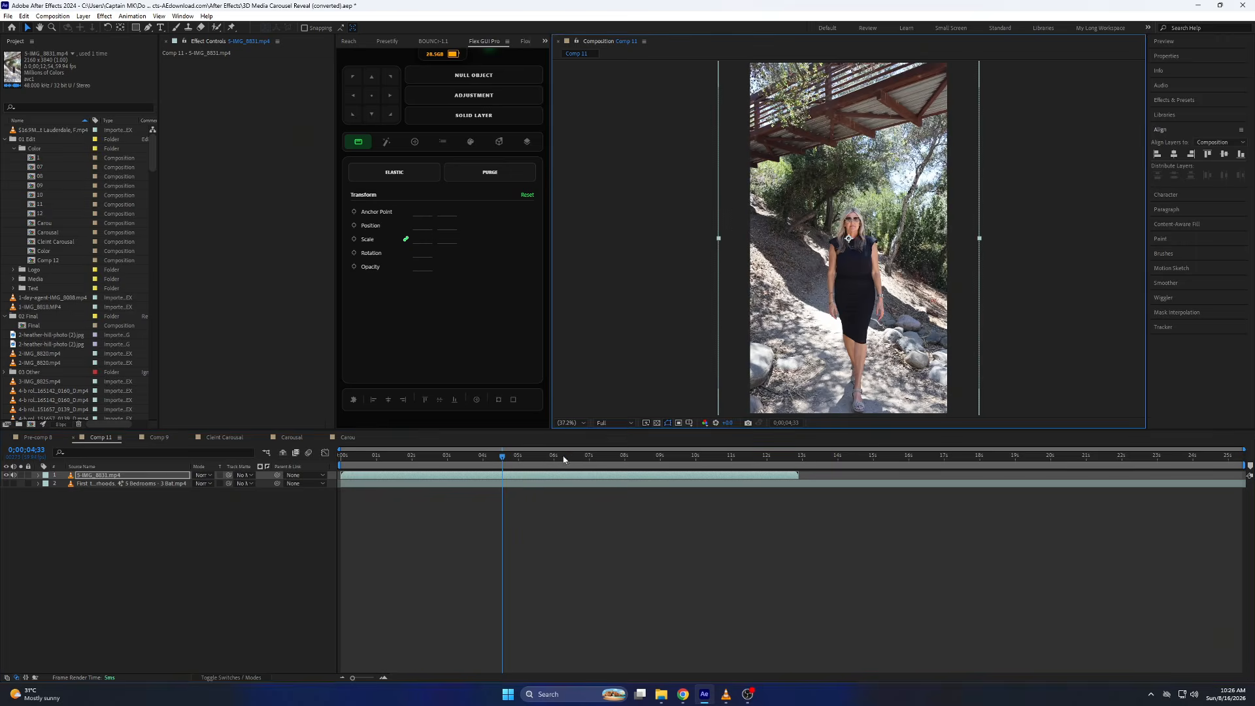
Trim the opening of the 5-IMG_8831.mp4 layer so it starts at Comp 11's beginning, and reframe it larger around the woman
drag(562, 458, 522, 460)
key(alt+[)
click(633, 462)
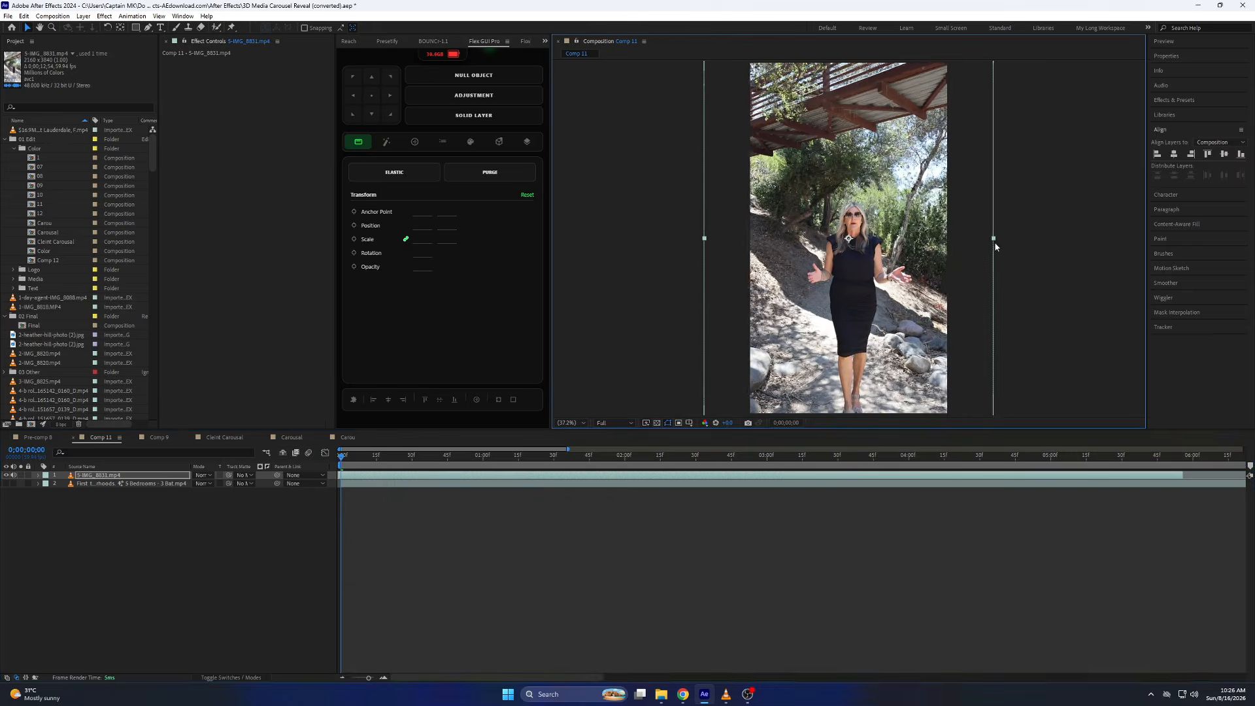
key(space)
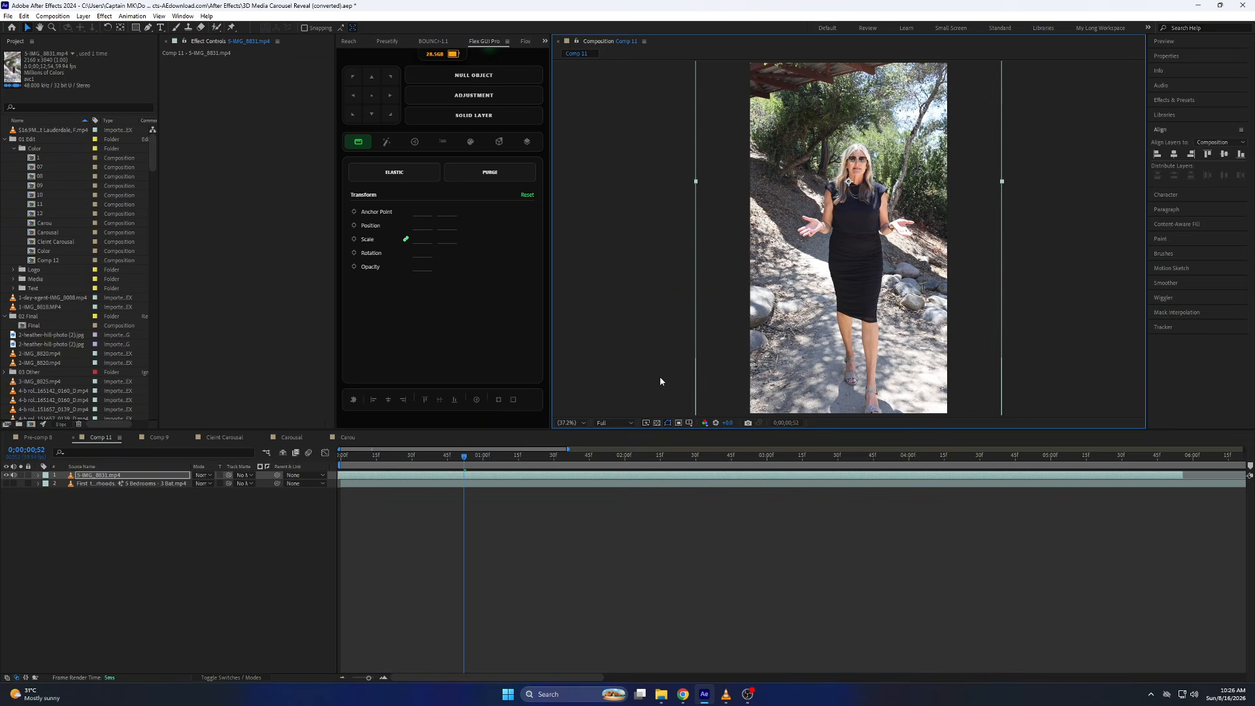
drag(394, 462, 322, 462)
Duplicate the 5-IMG_8831.mp4 layer and mute the audio of the upper copy
scroll(854, 198, up, 2)
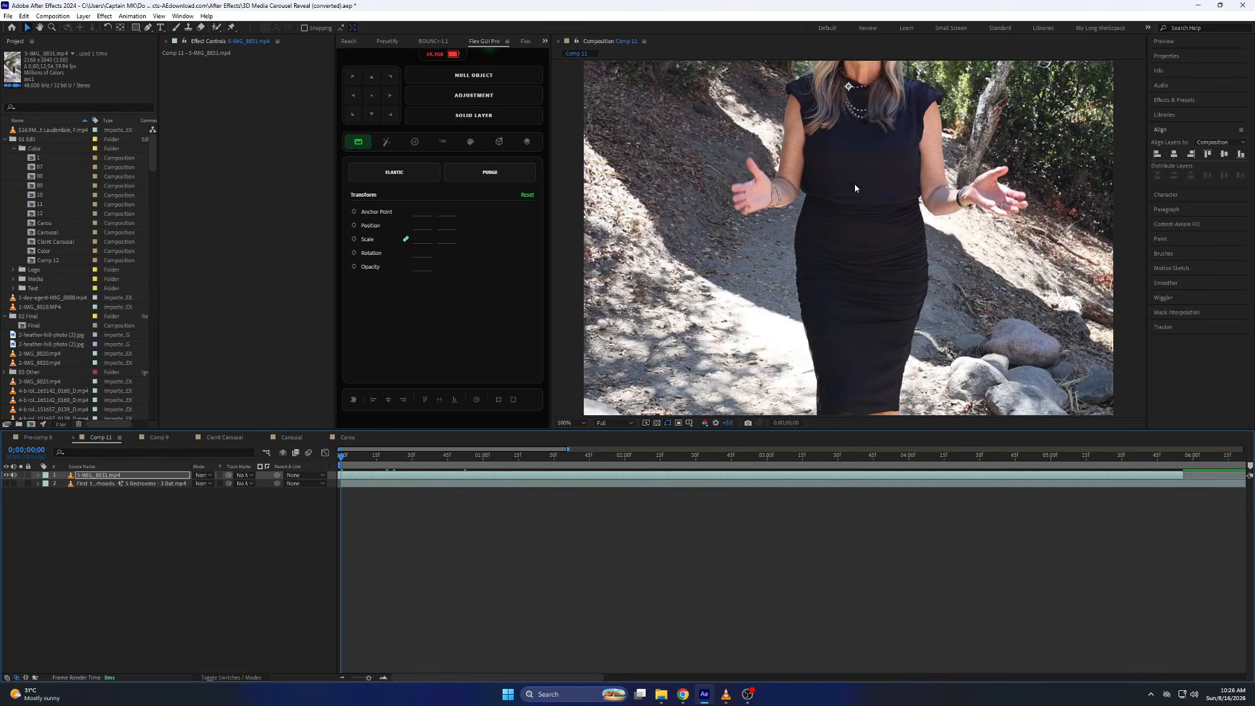
drag(854, 132, 848, 273)
key(ctrl+d)
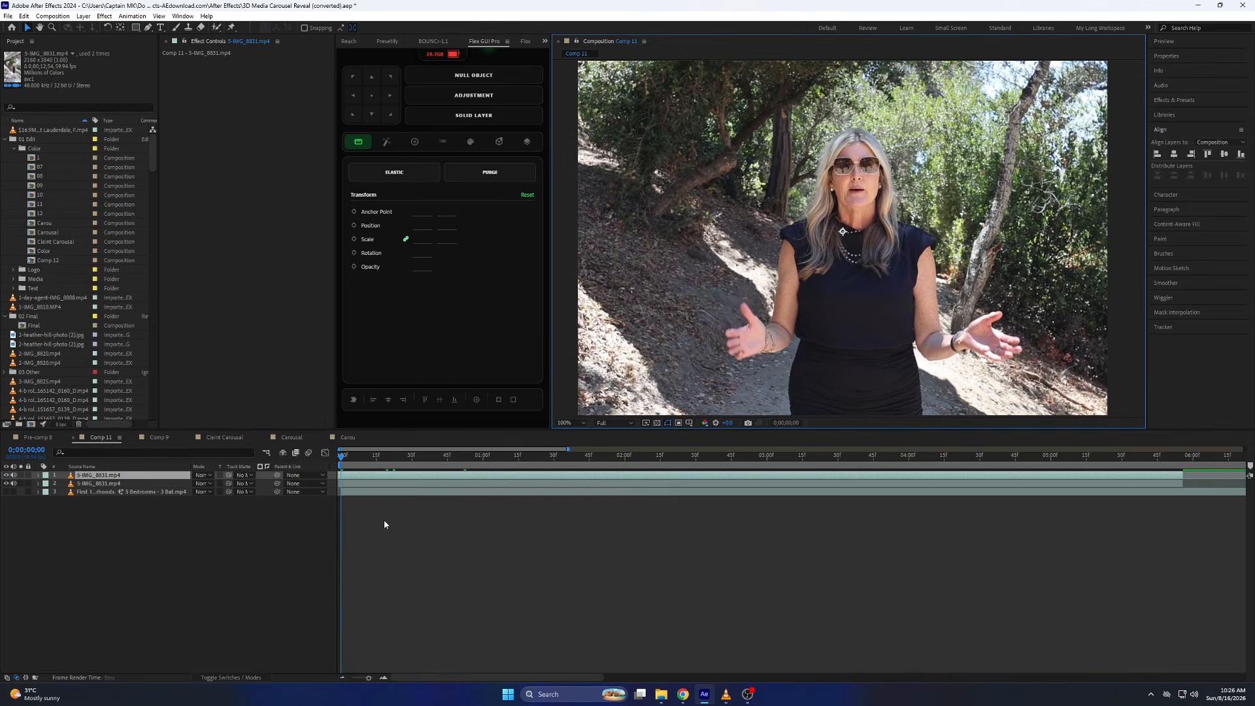
click(7, 476)
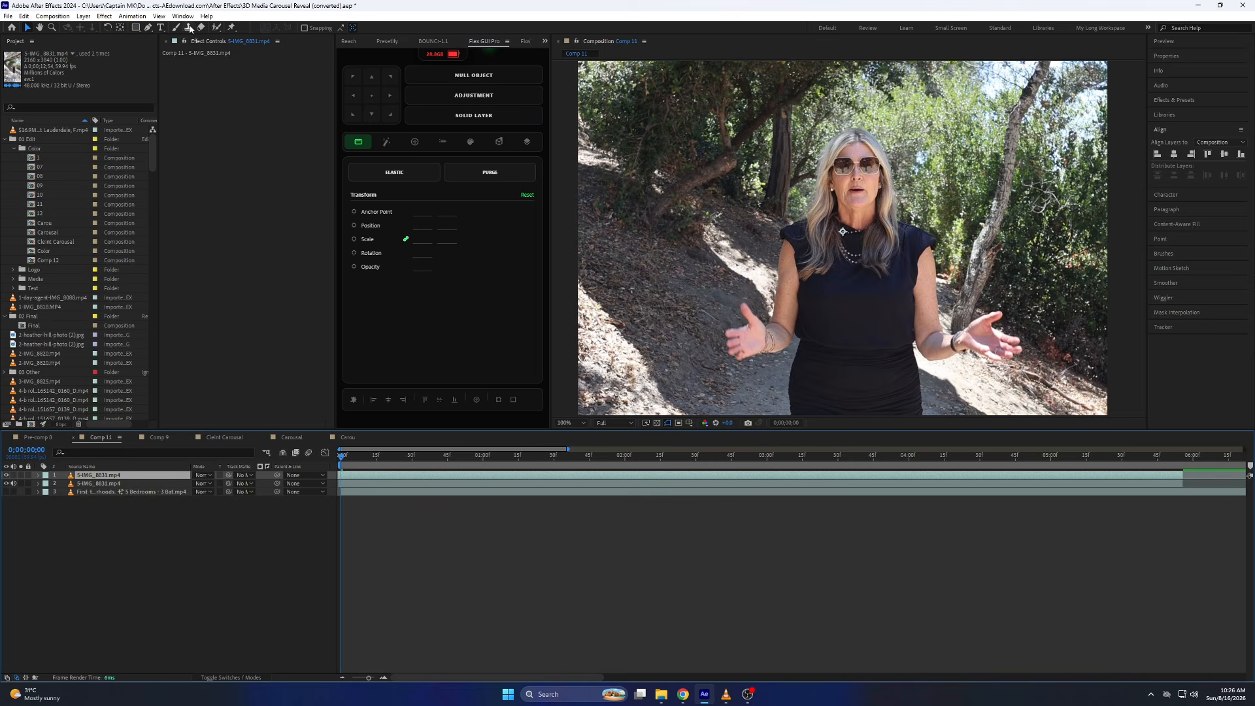
Paint a Roto Brush selection over the woman in the upper clip, covering her hair, arms, hands, dress, legs and feet
click(216, 28)
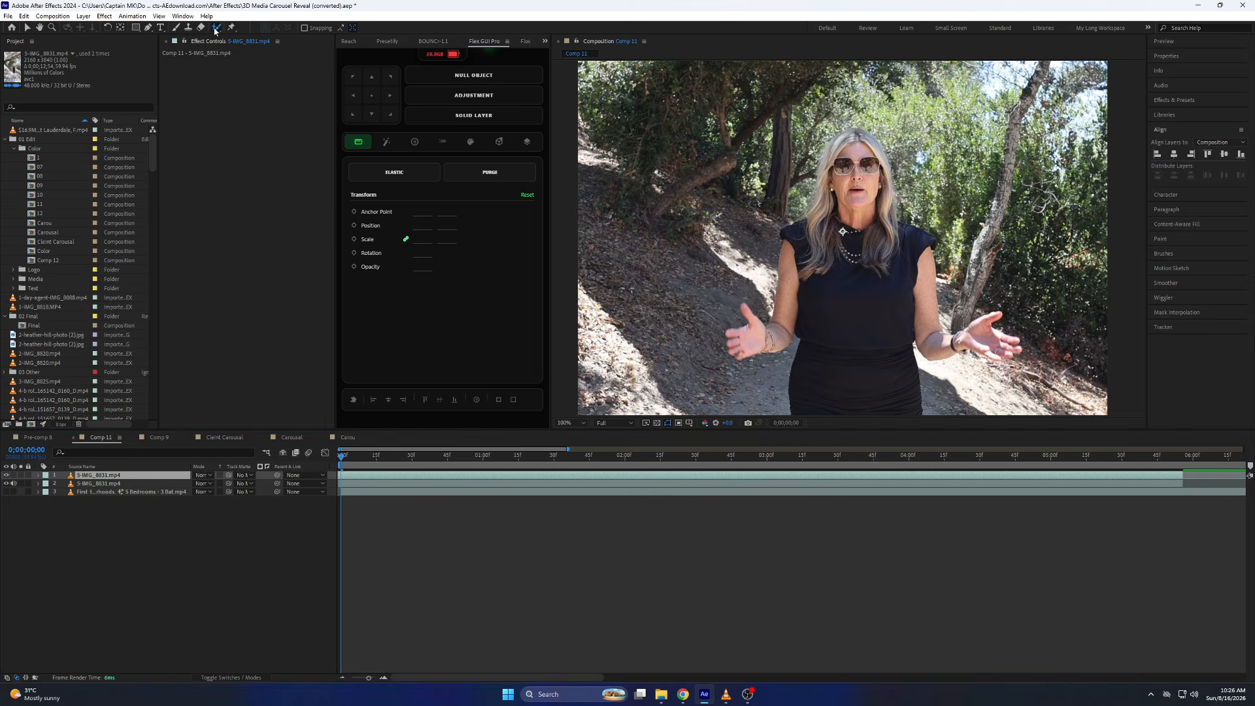
double_click(876, 200)
click(865, 186)
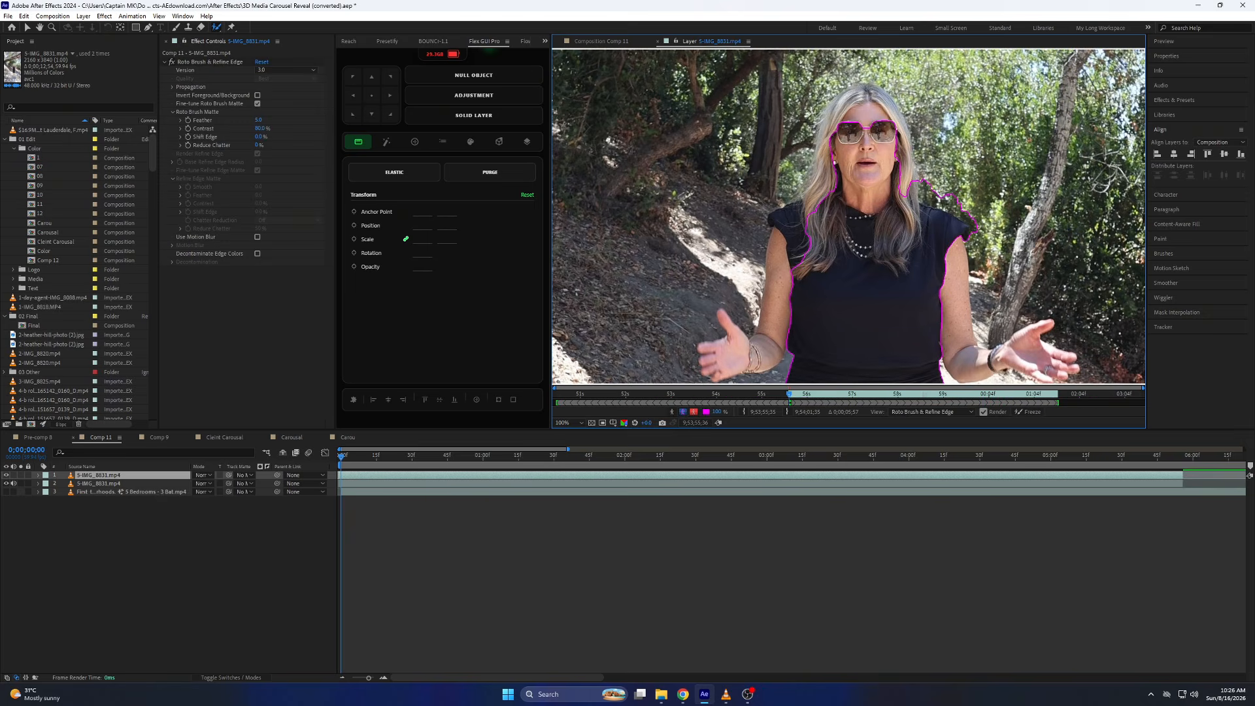
drag(820, 191, 904, 372)
scroll(1126, 213, up, 1)
scroll(941, 154, up, 5)
scroll(883, 149, down, 12)
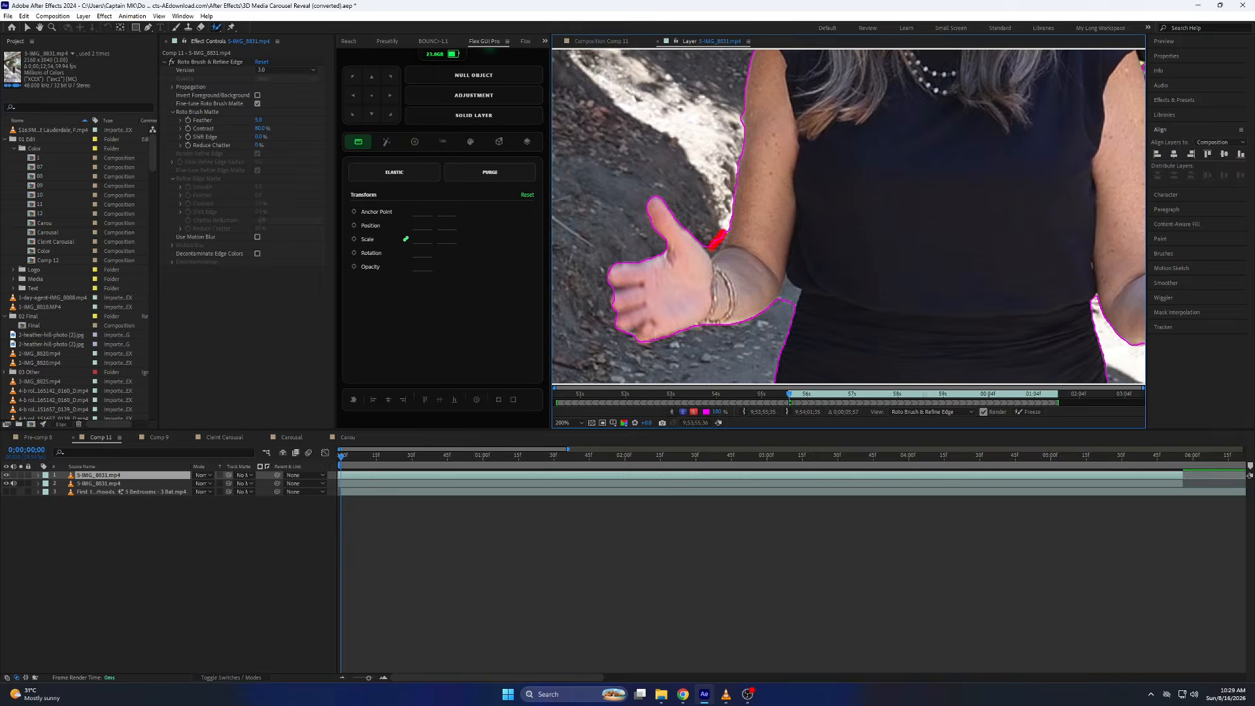
scroll(882, 150, down, 3)
scroll(883, 149, up, 2)
Fit the whole clip in the layer view and freeze the Roto Brush propagation
click(581, 423)
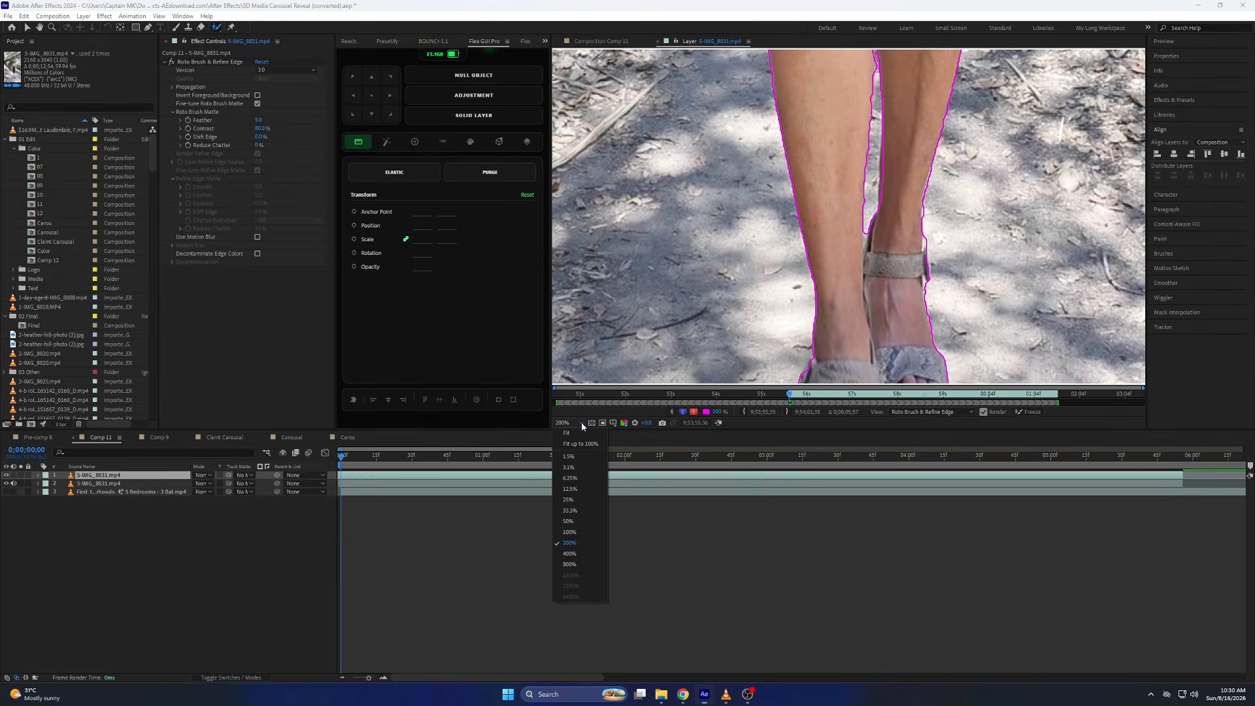
click(588, 430)
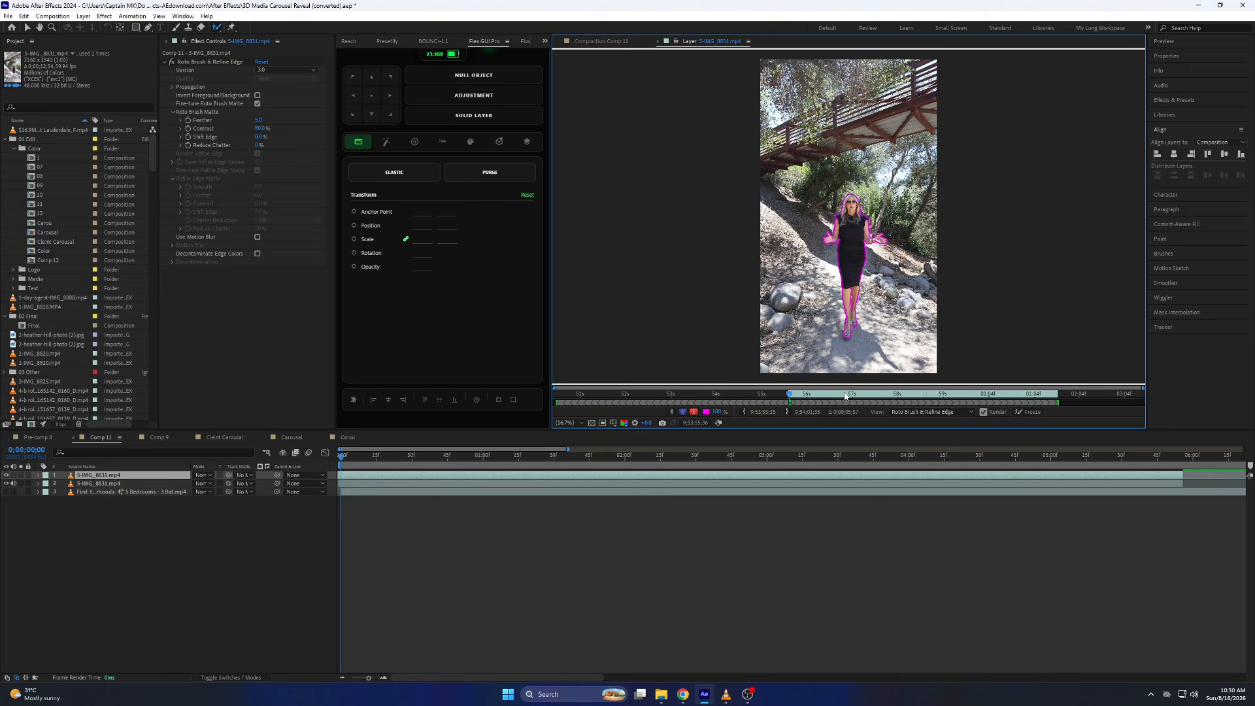
click(1019, 412)
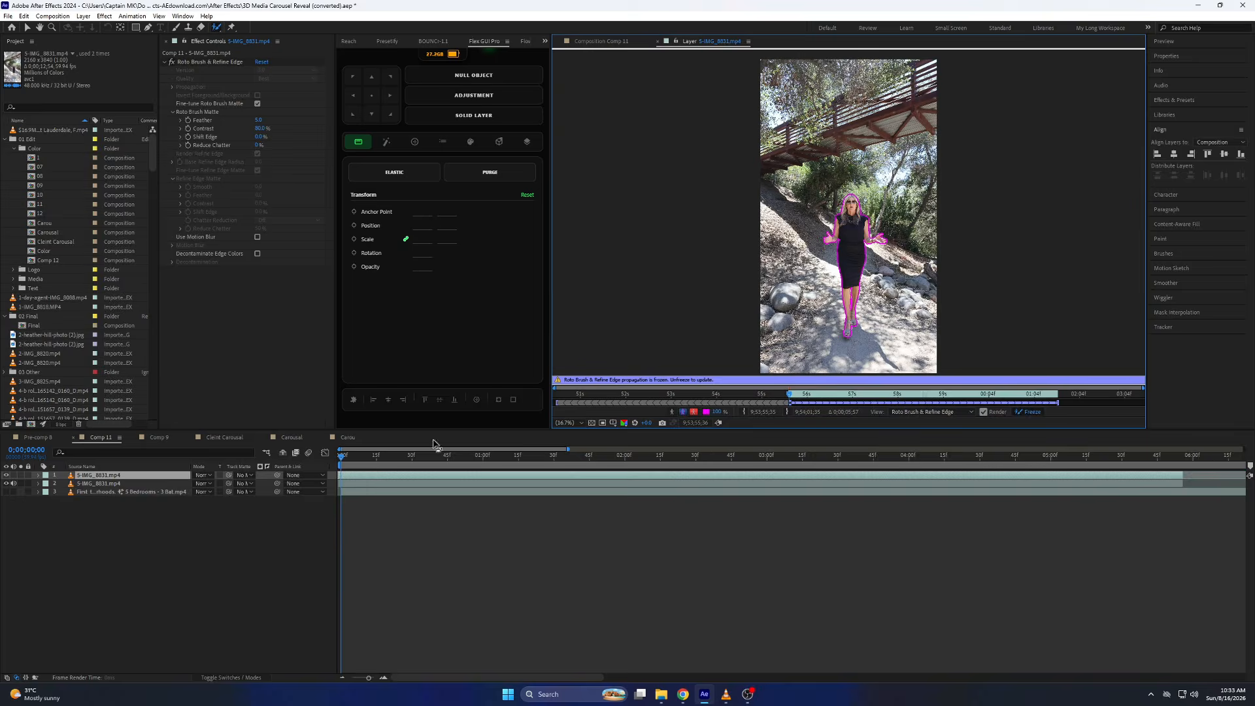
Return to Comp 11, hide the lower clip's video, and scrub through the timeline to check the woman's cutout
click(610, 41)
click(698, 45)
drag(765, 294, 725, 140)
drag(370, 460, 549, 477)
click(659, 42)
click(6, 483)
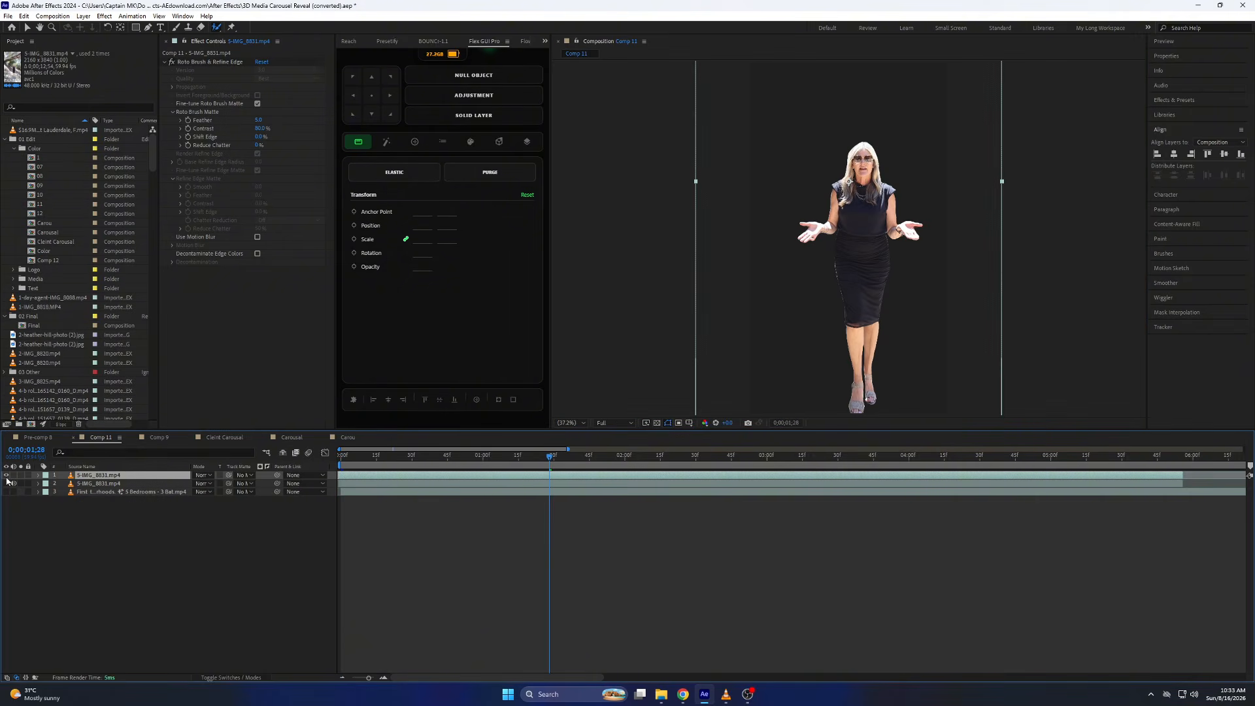
drag(460, 466, 600, 465)
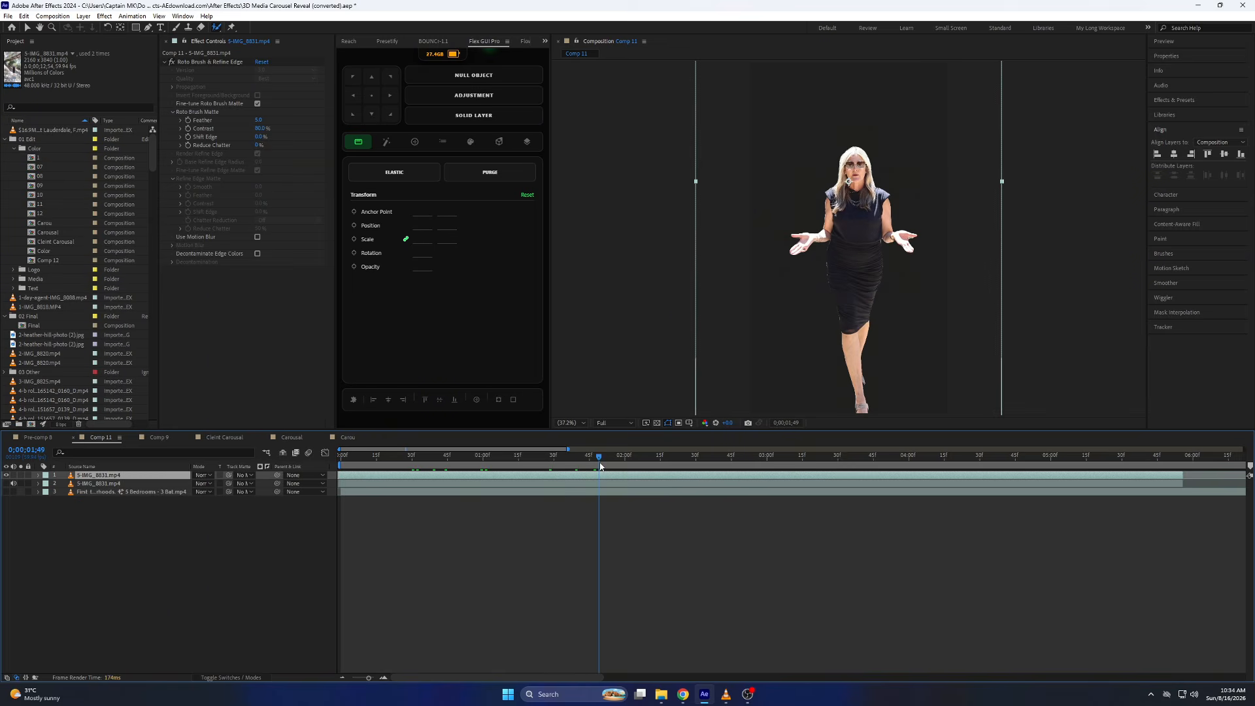
Return to the Carou composition and make all six card layers 3D
click(291, 437)
drag(286, 461, 324, 477)
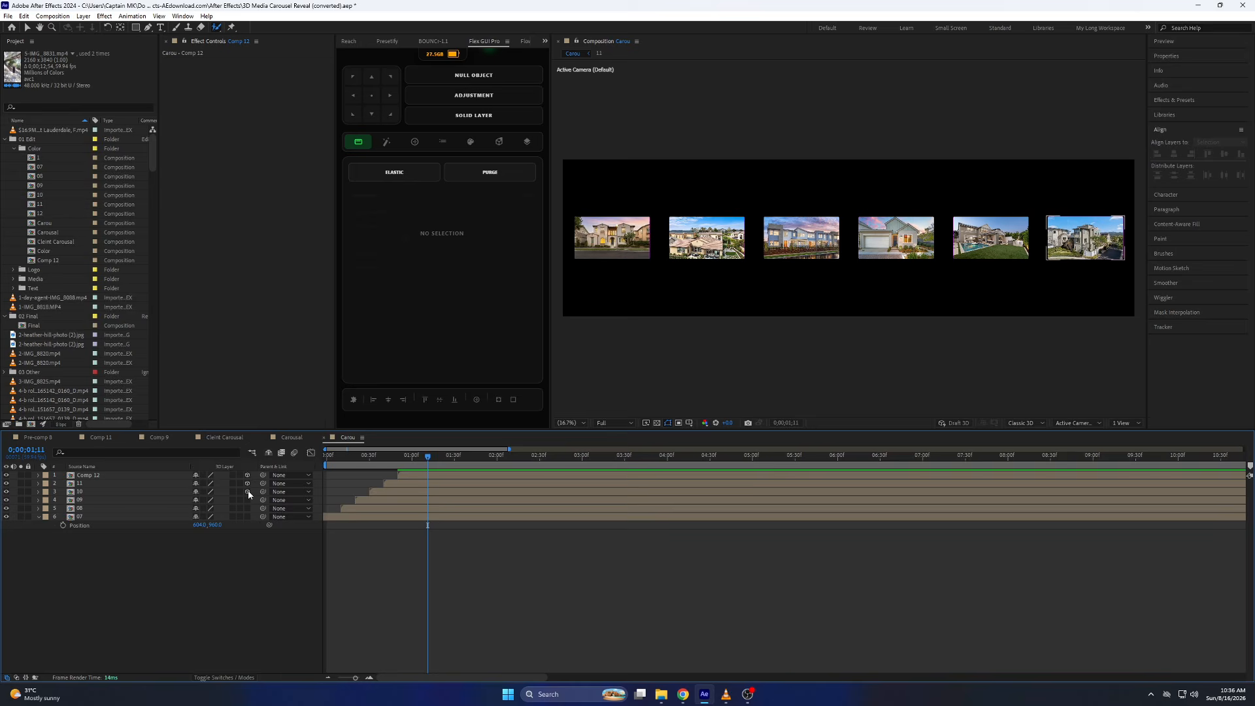
drag(248, 491, 240, 524)
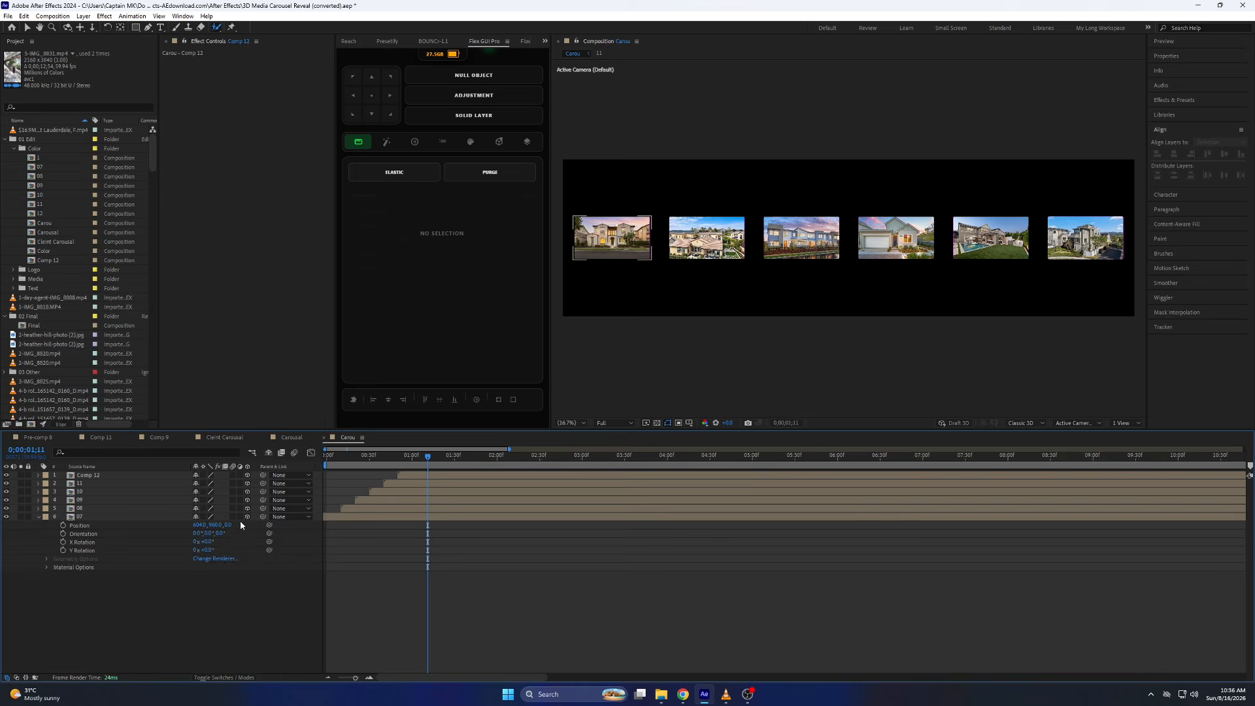
Add a null object to Carou and parent all six card layers to it
right_click(202, 489)
mouse_move(230, 495)
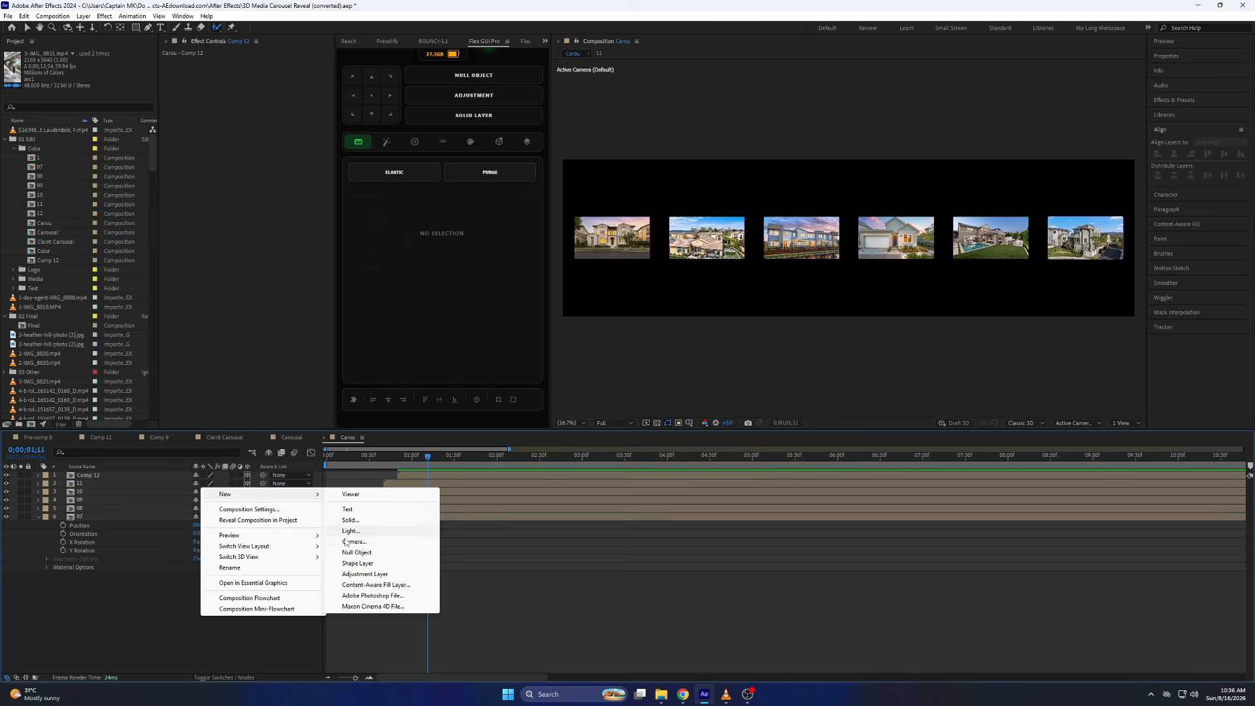
click(348, 552)
click(118, 483)
shift+click(87, 525)
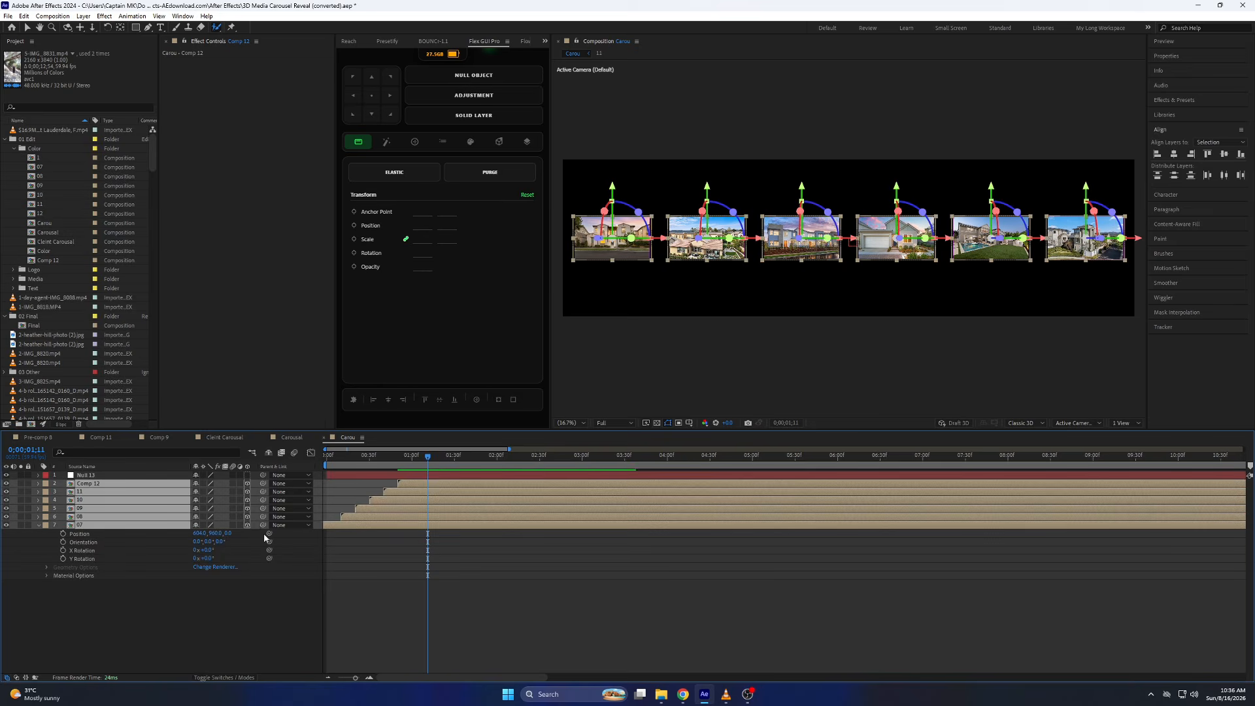
drag(265, 524, 85, 476)
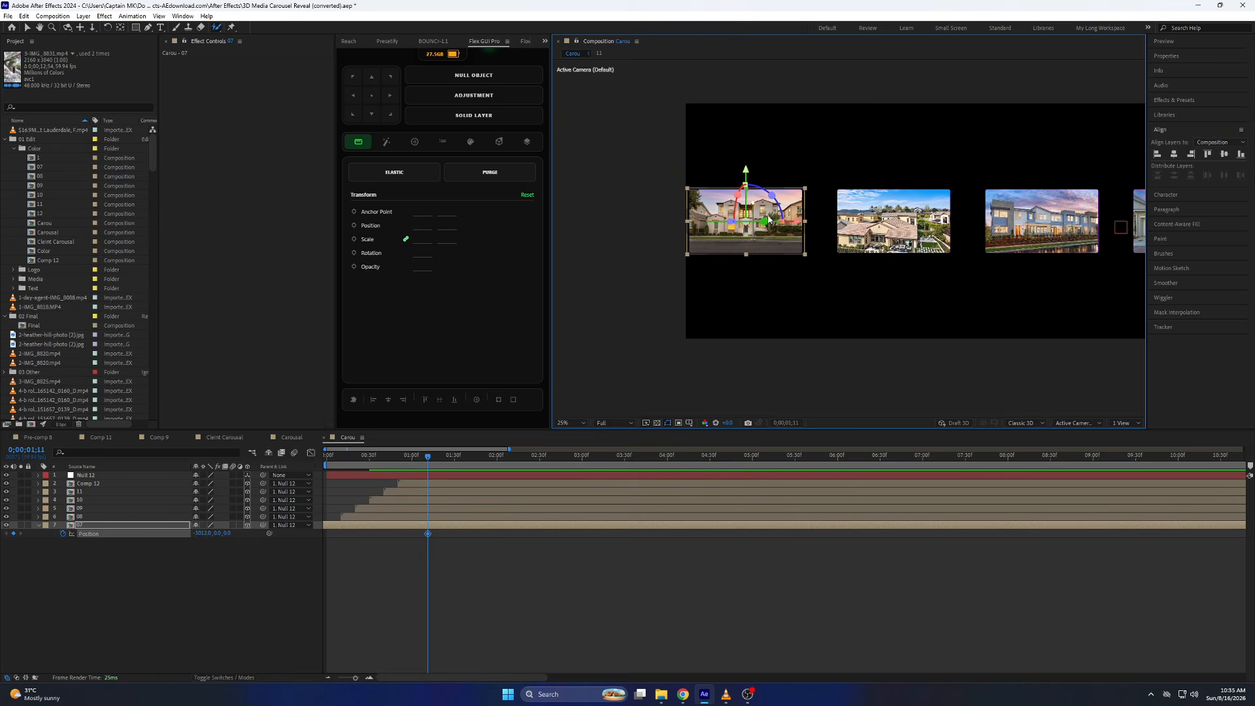
Inset card 07 slightly from the composition's left edge and compare its margin with Comp 12's at the right edge
mouse_move(794, 223)
mouse_down()
mouse_move(814, 223)
mouse_move(777, 231)
mouse_move(799, 233)
mouse_up()
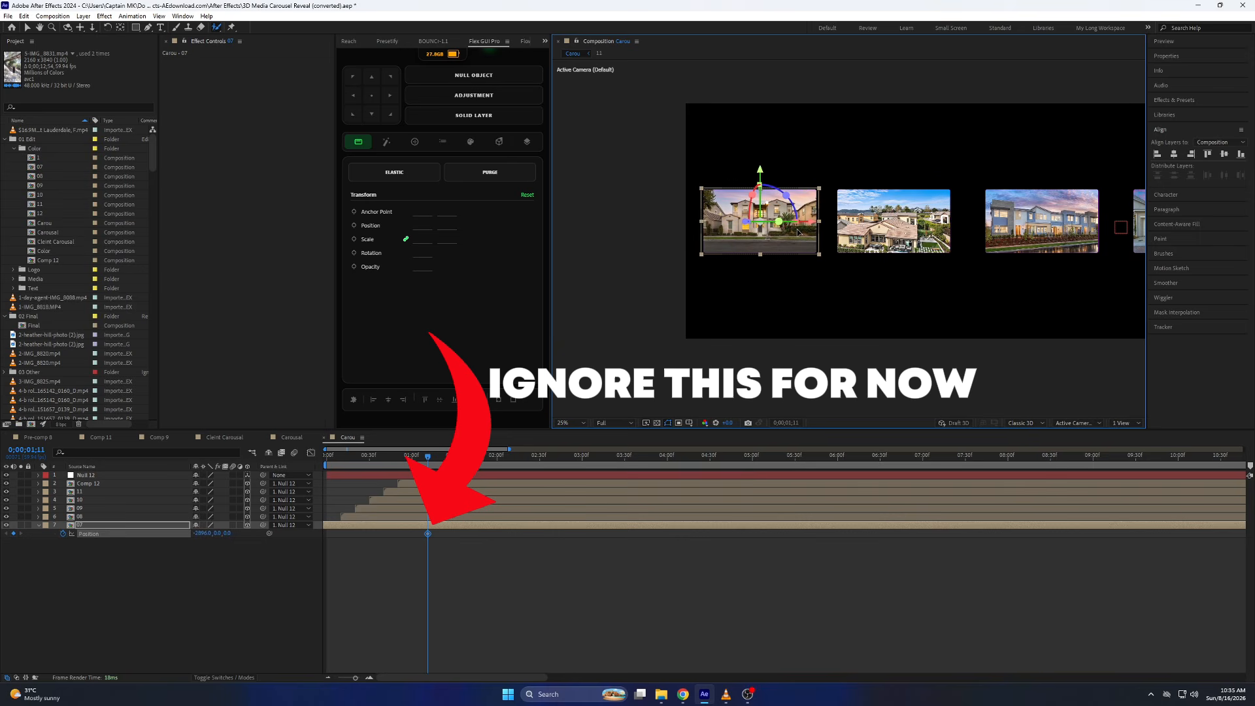
drag(1091, 215, 630, 226)
drag(1059, 236, 785, 224)
click(811, 221)
click(573, 422)
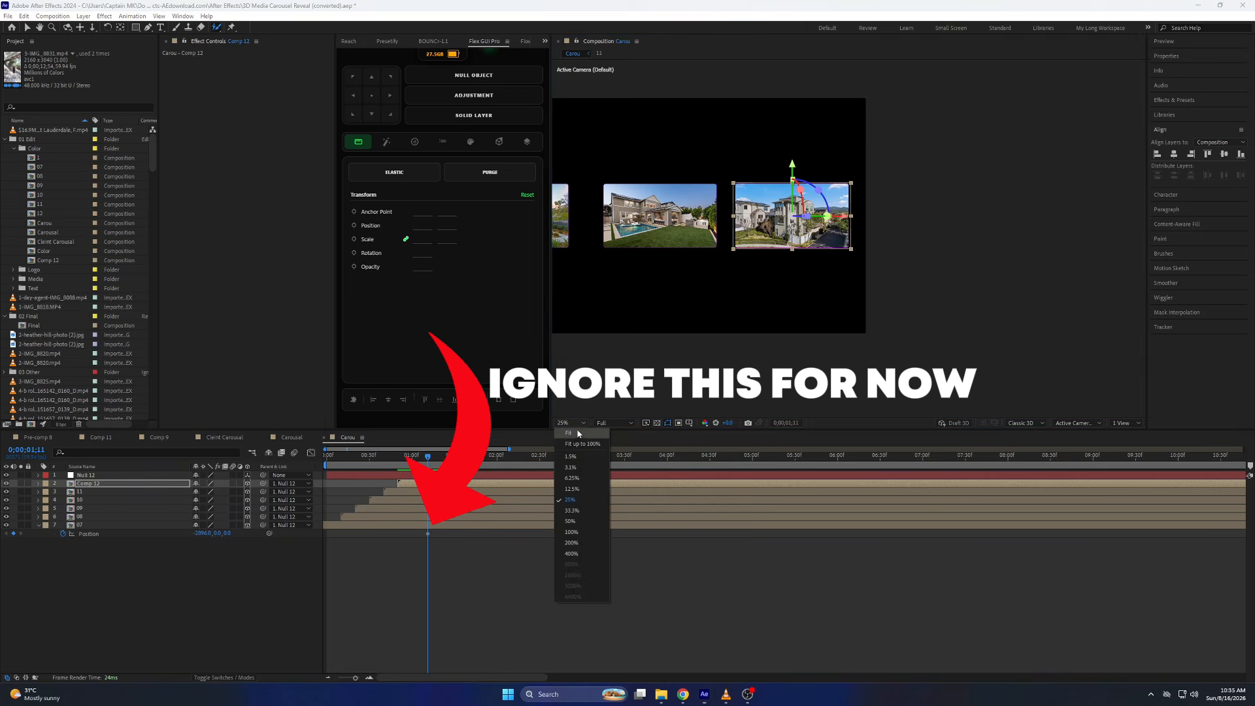
click(579, 432)
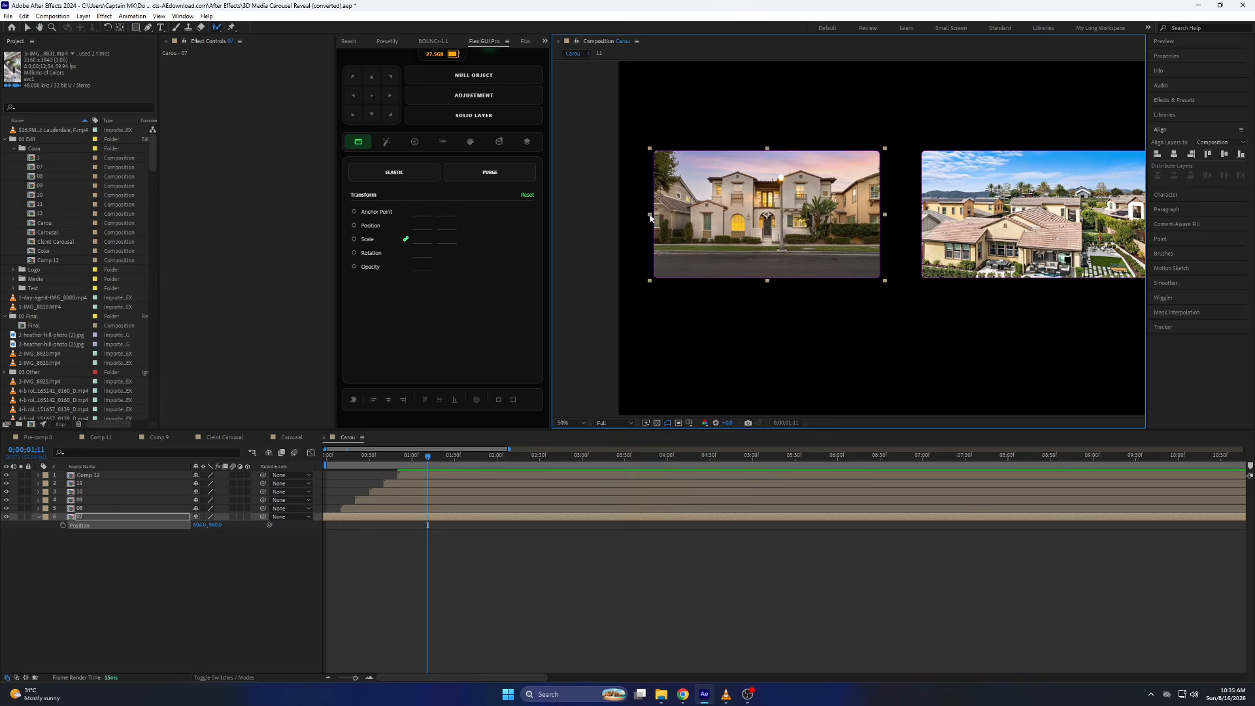
drag(1176, 229, 725, 234)
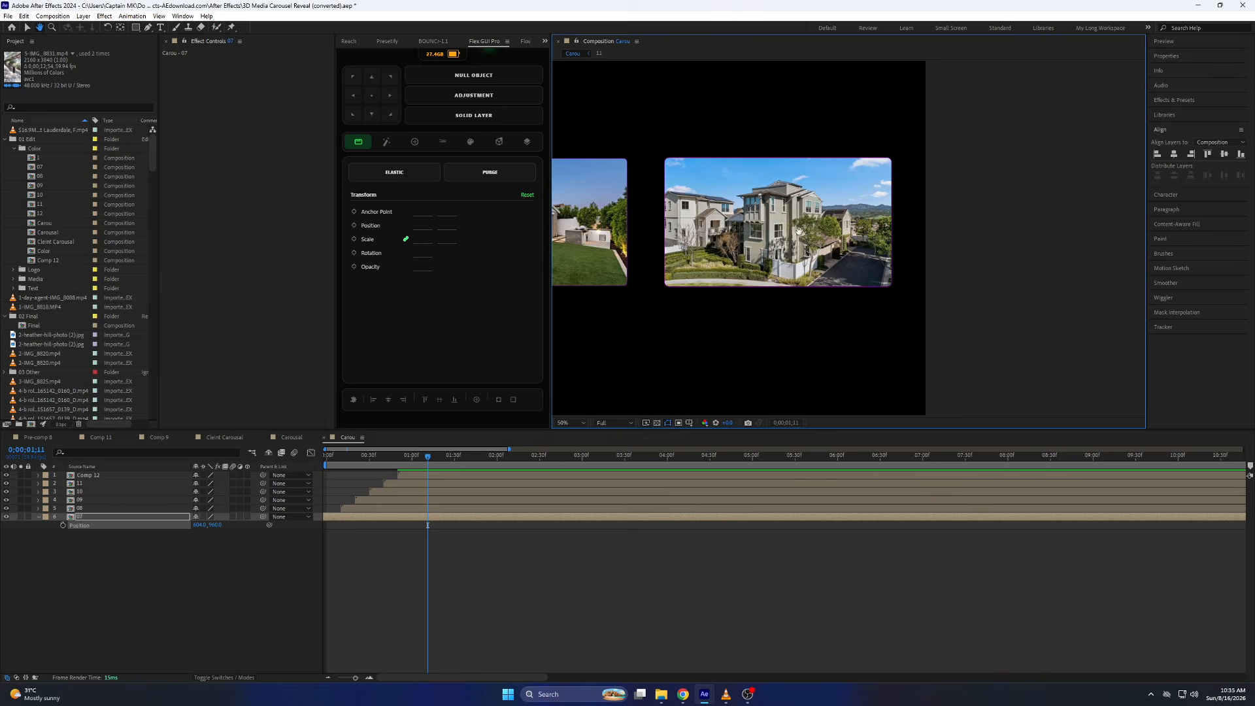
click(587, 423)
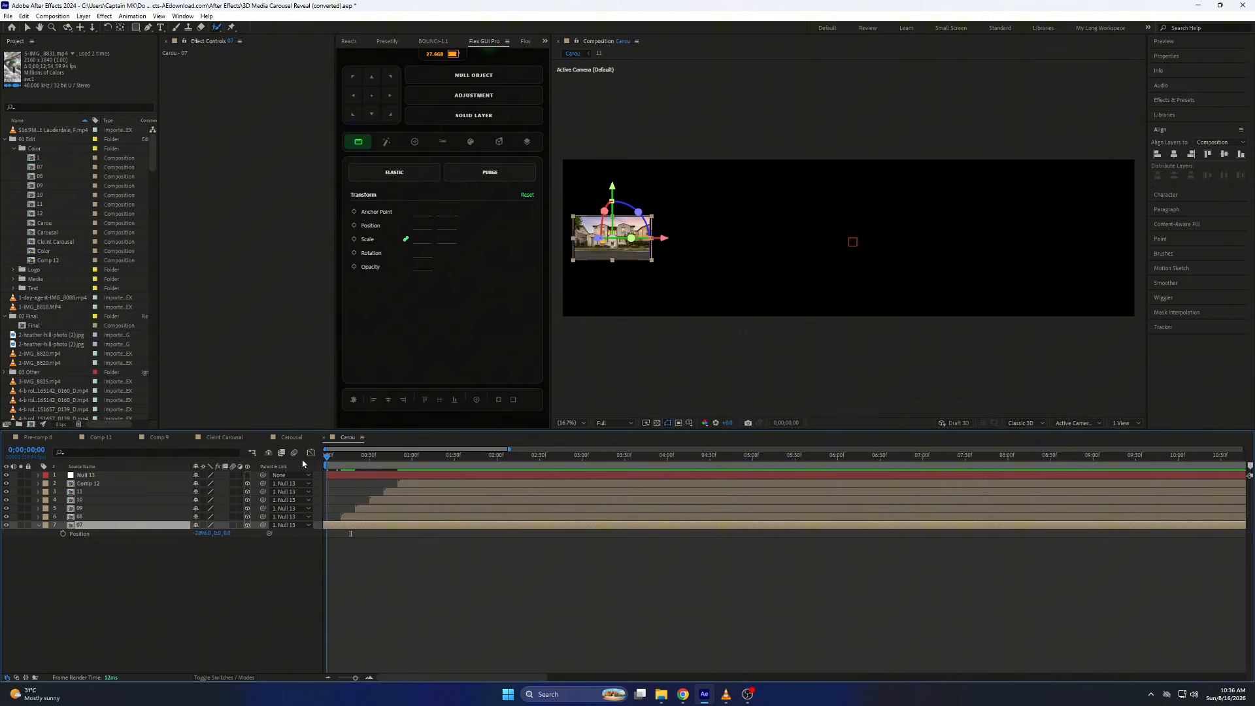
Keyframe layer 07's Position at frame 23, and at frame 9 move it straight down below the composition to Y about 1422
click(346, 464)
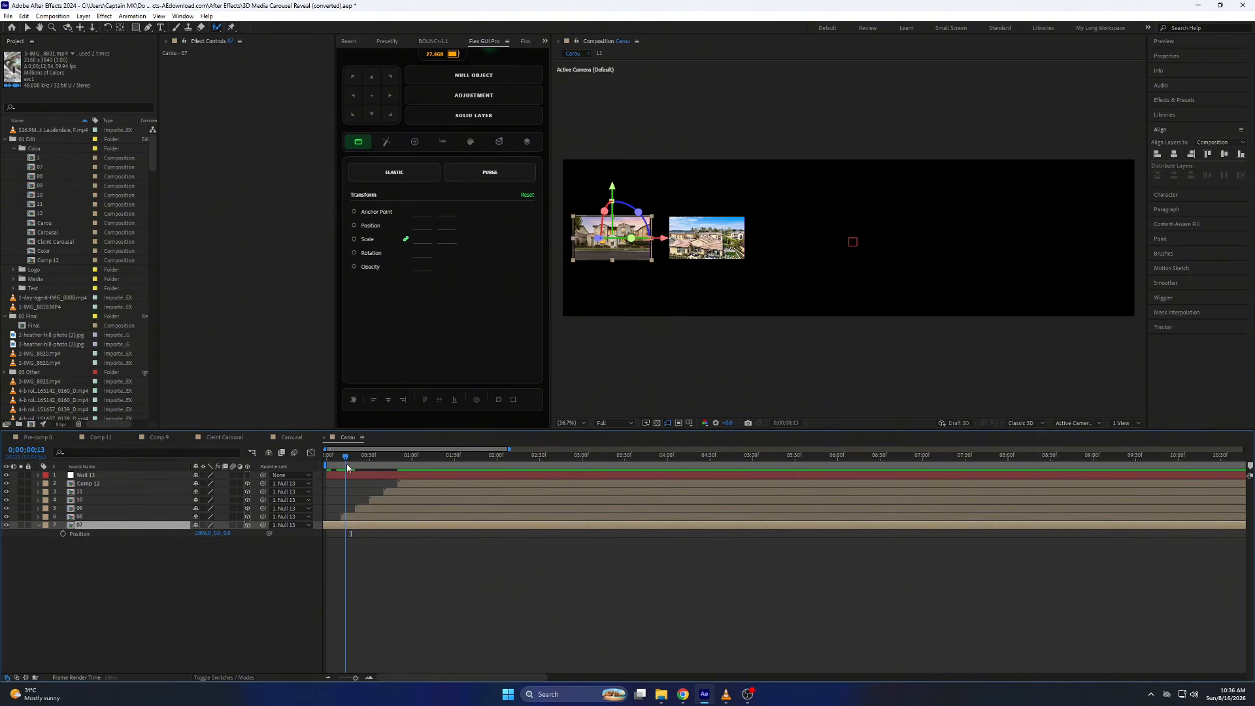
drag(347, 465, 359, 469)
click(63, 534)
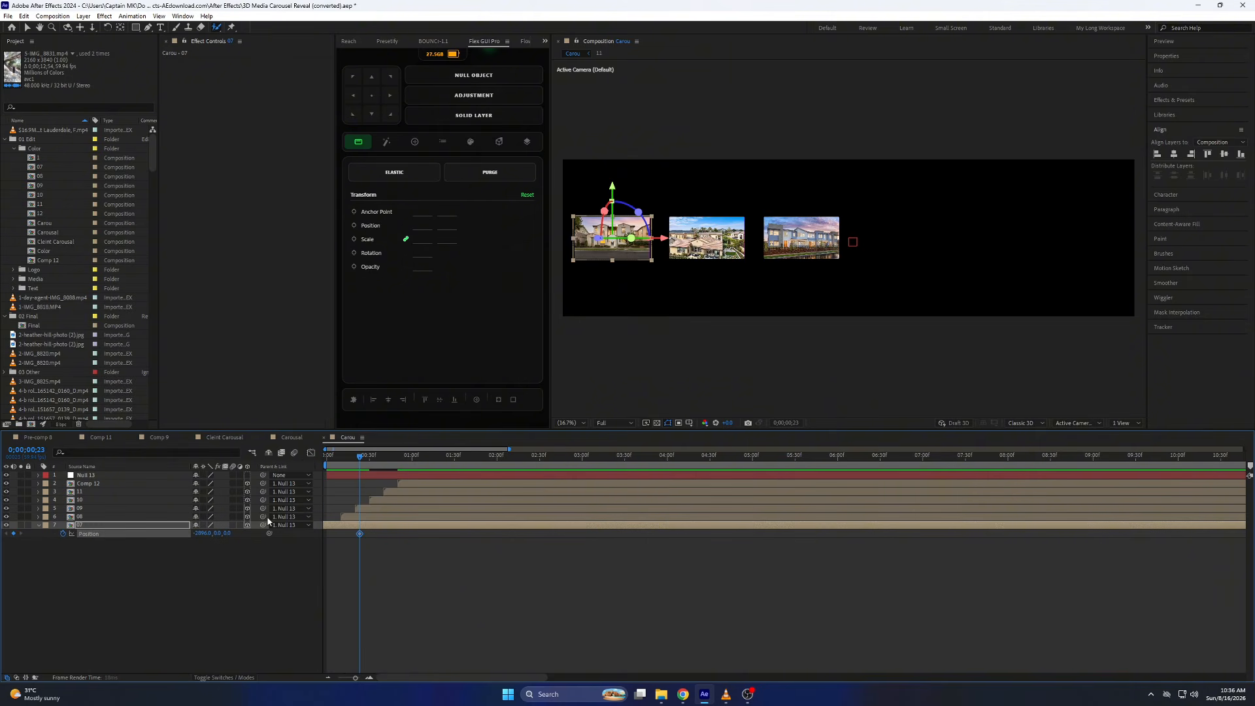
click(339, 456)
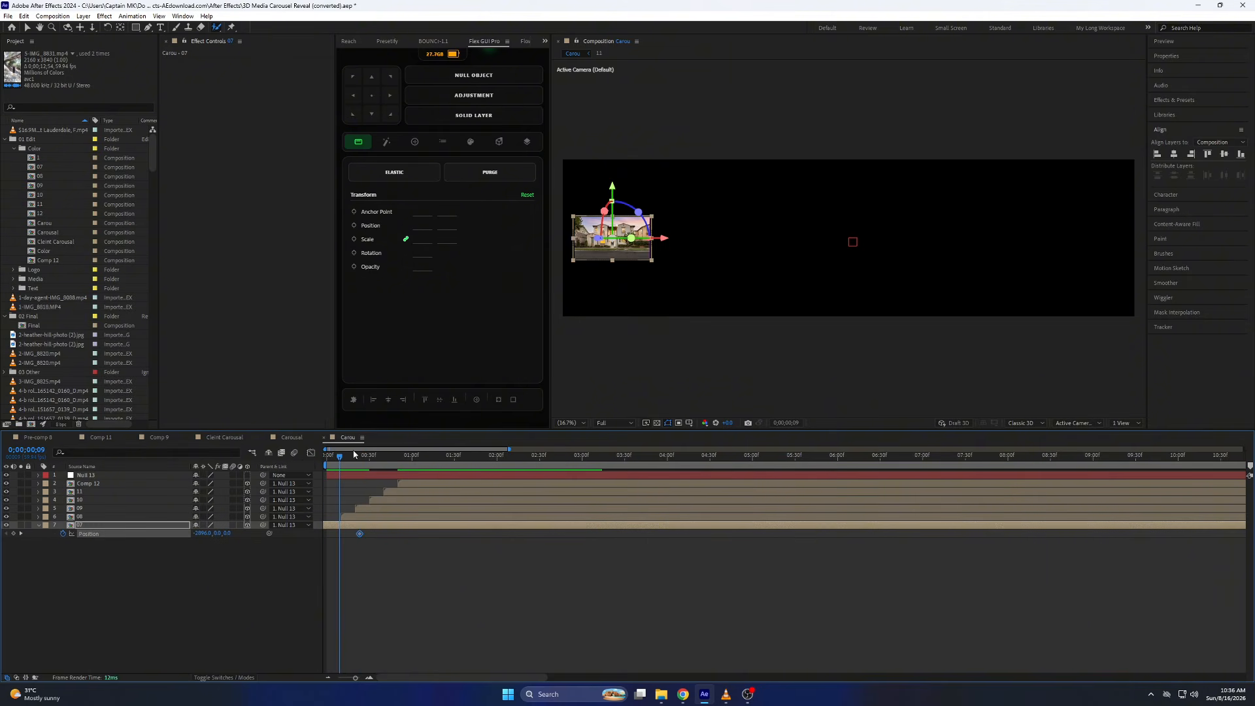
drag(621, 262, 615, 373)
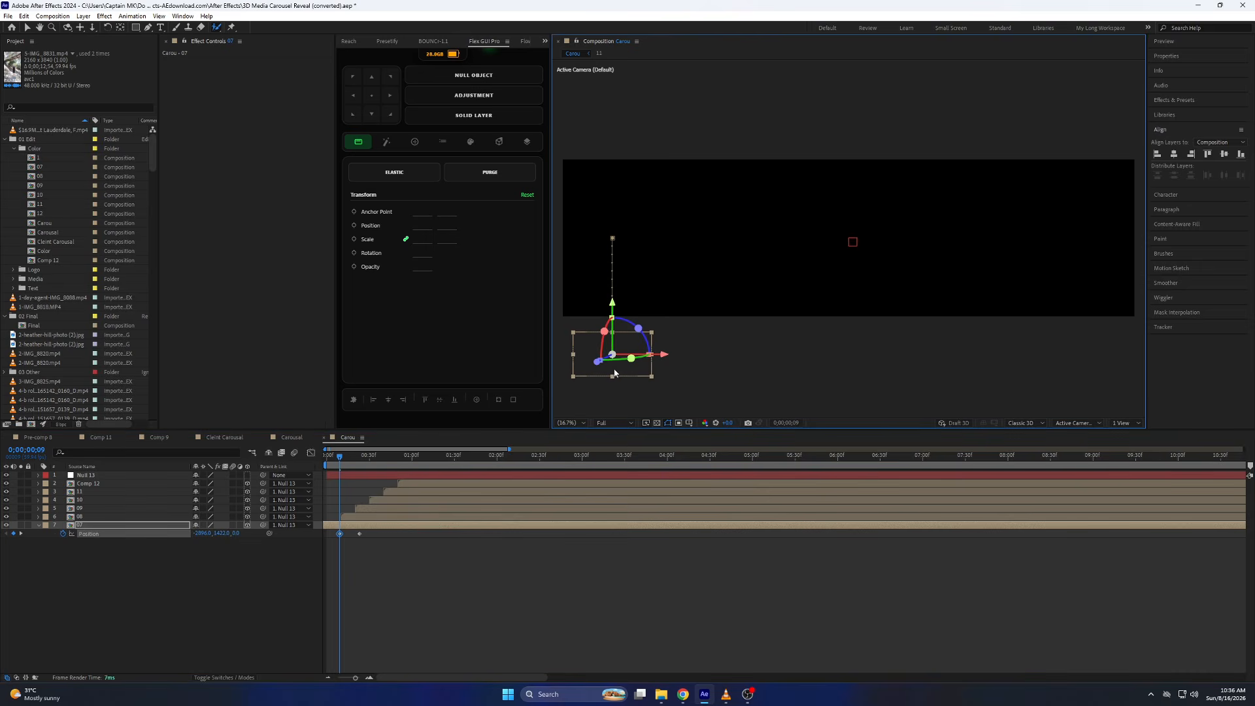
Move layer 07's off-screen Position keyframe to frame 0
key(r)
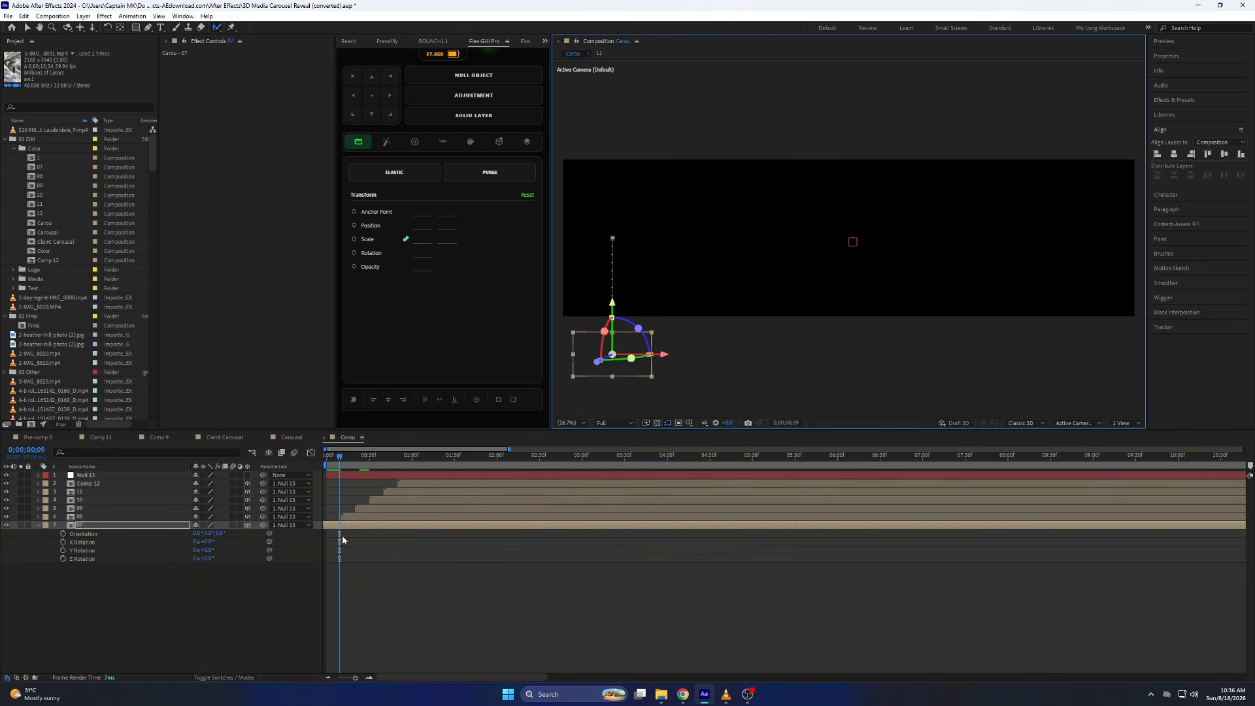
scroll(340, 540, up, 2)
drag(340, 540, 645, 553)
key(p)
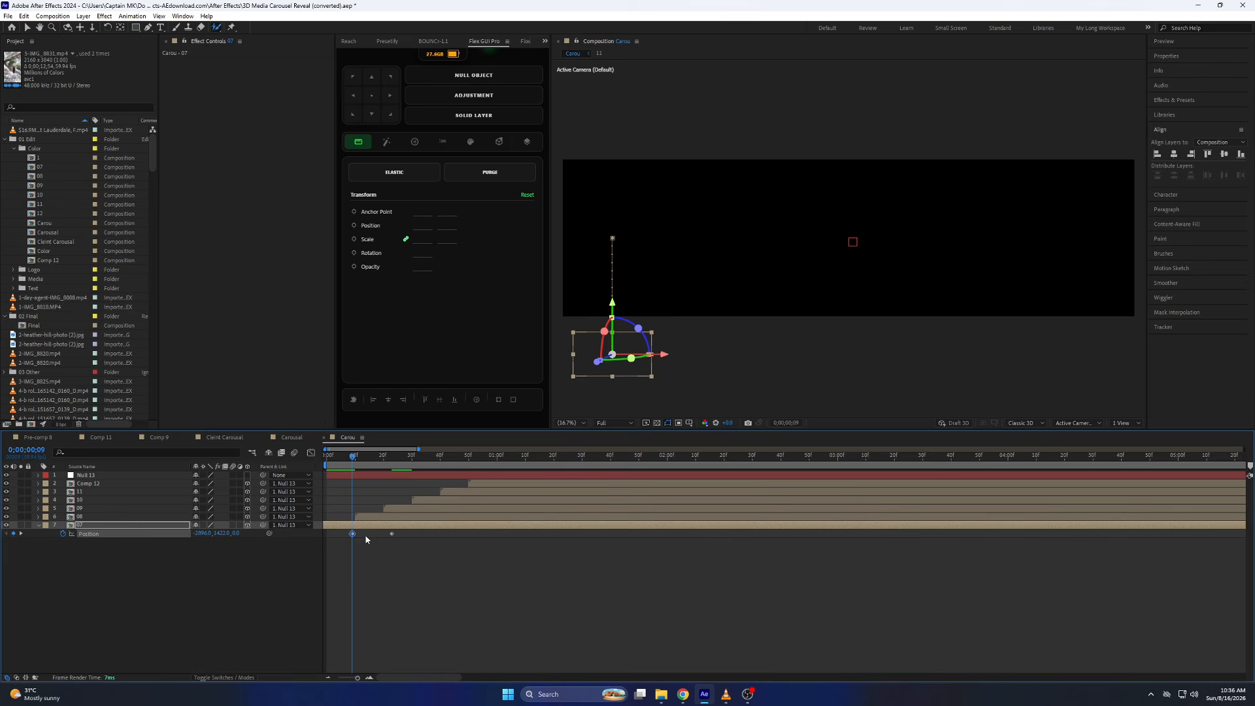
drag(351, 534, 327, 534)
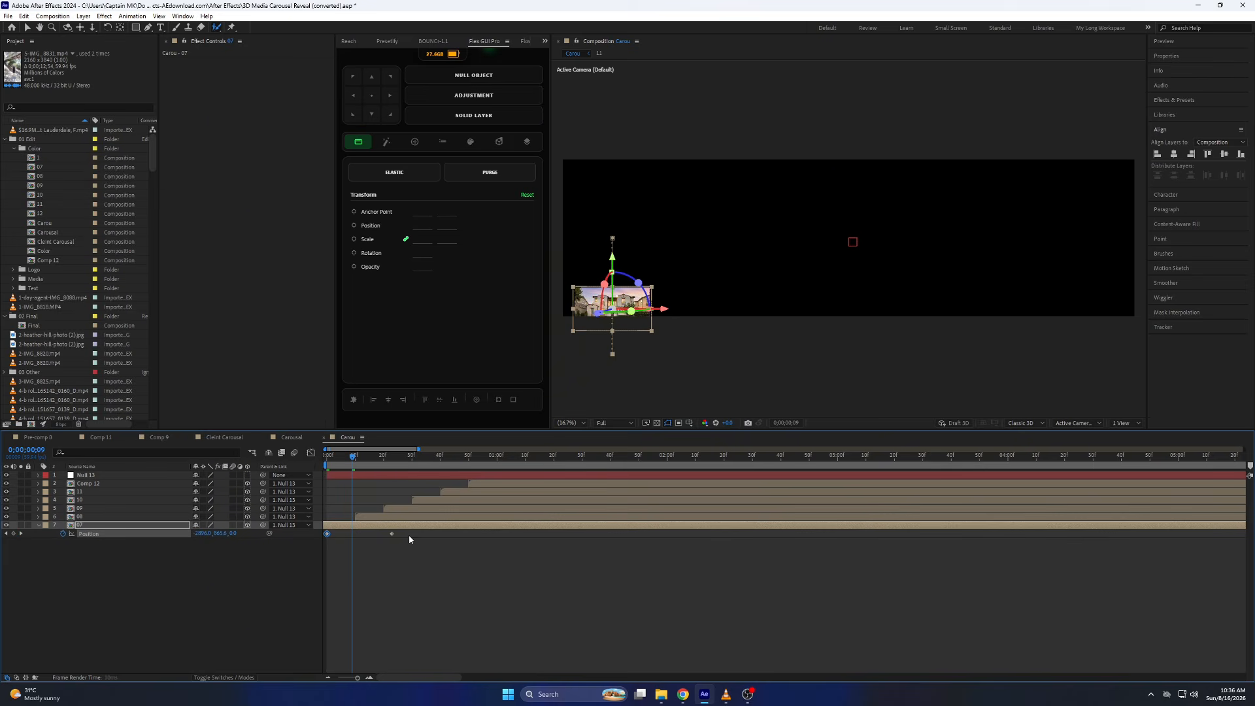
Keyframe layer 07's Y Rotation with 2 revolutions at frame 23 and 0 revolutions at frame 0
drag(353, 460, 393, 470)
key(r)
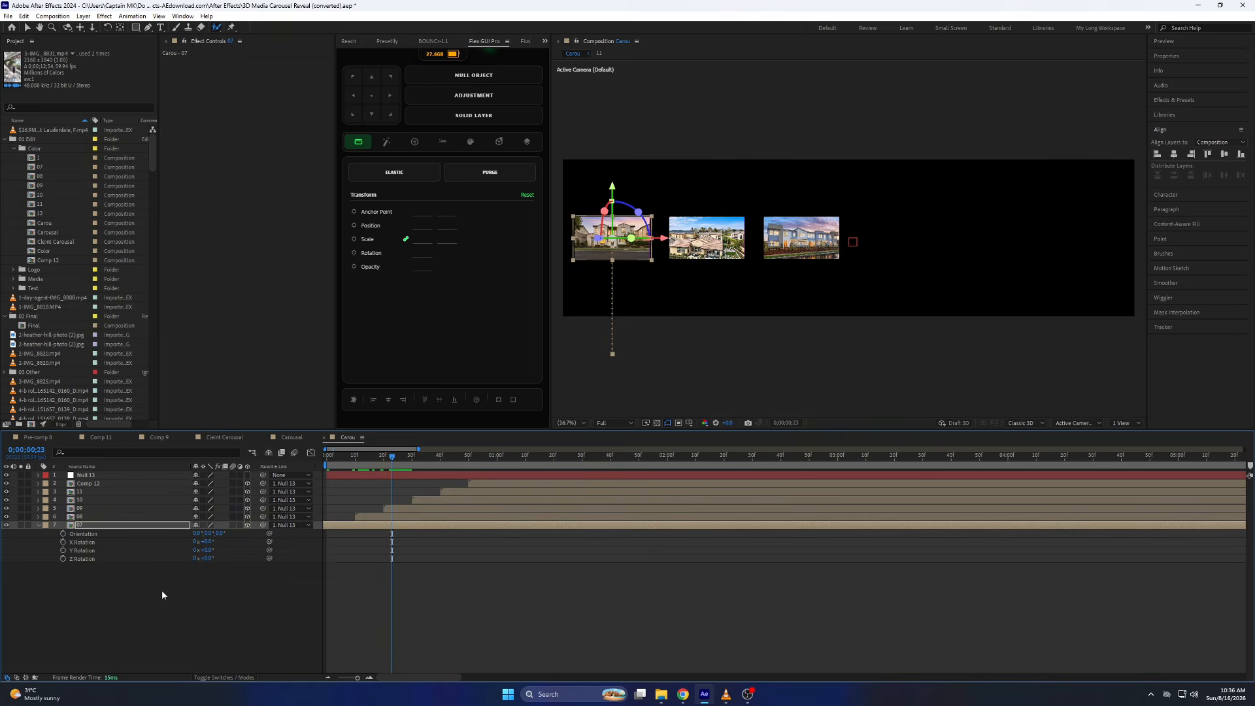
click(63, 551)
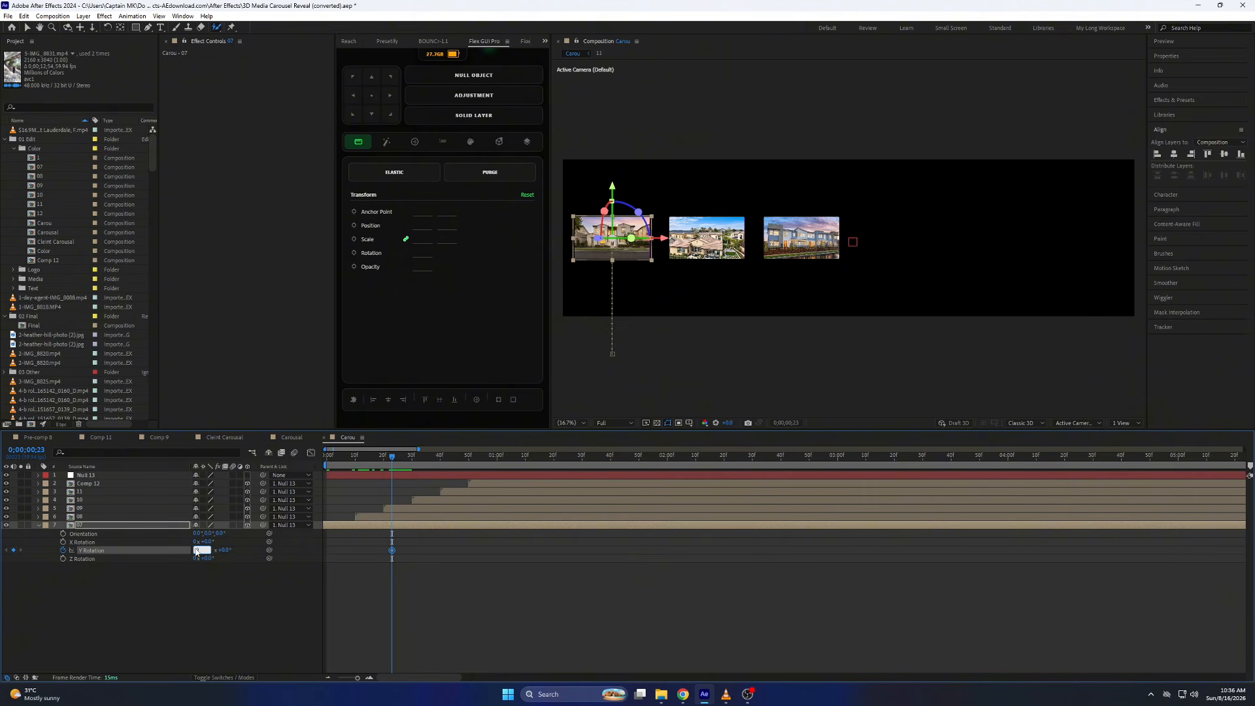
text(2)
click(351, 586)
drag(386, 462, 323, 476)
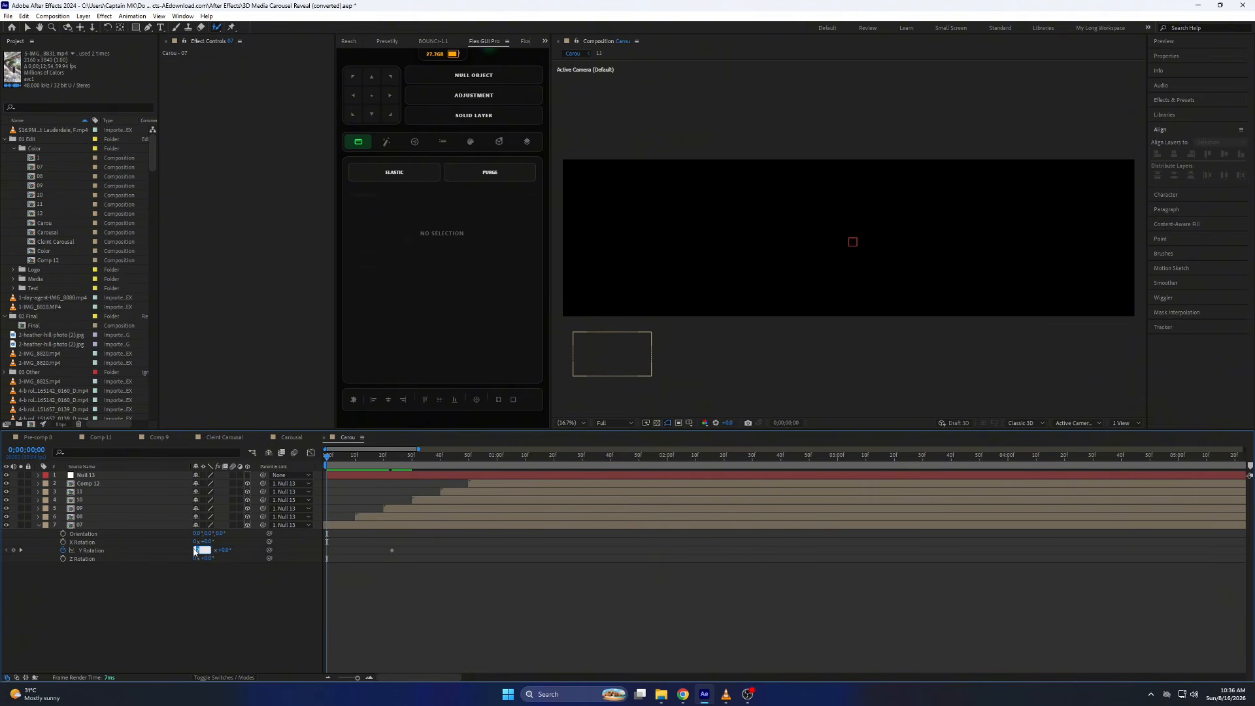
text(0)
key(Return)
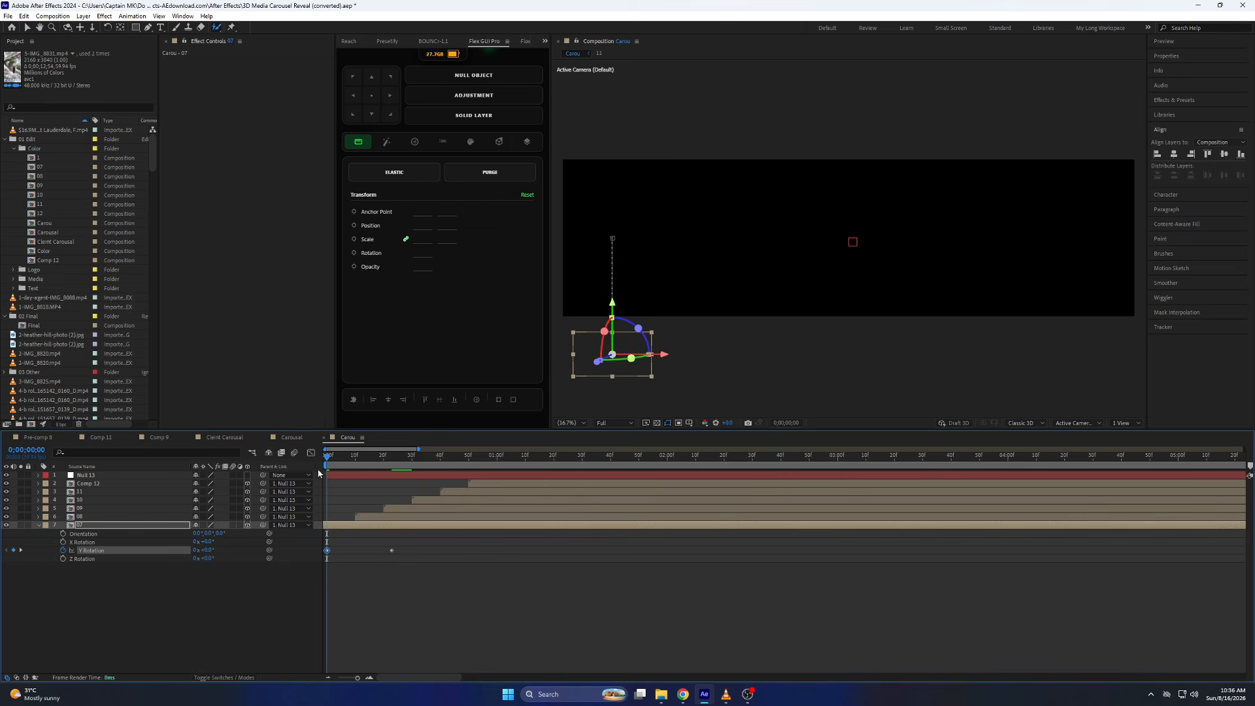
drag(327, 456, 393, 459)
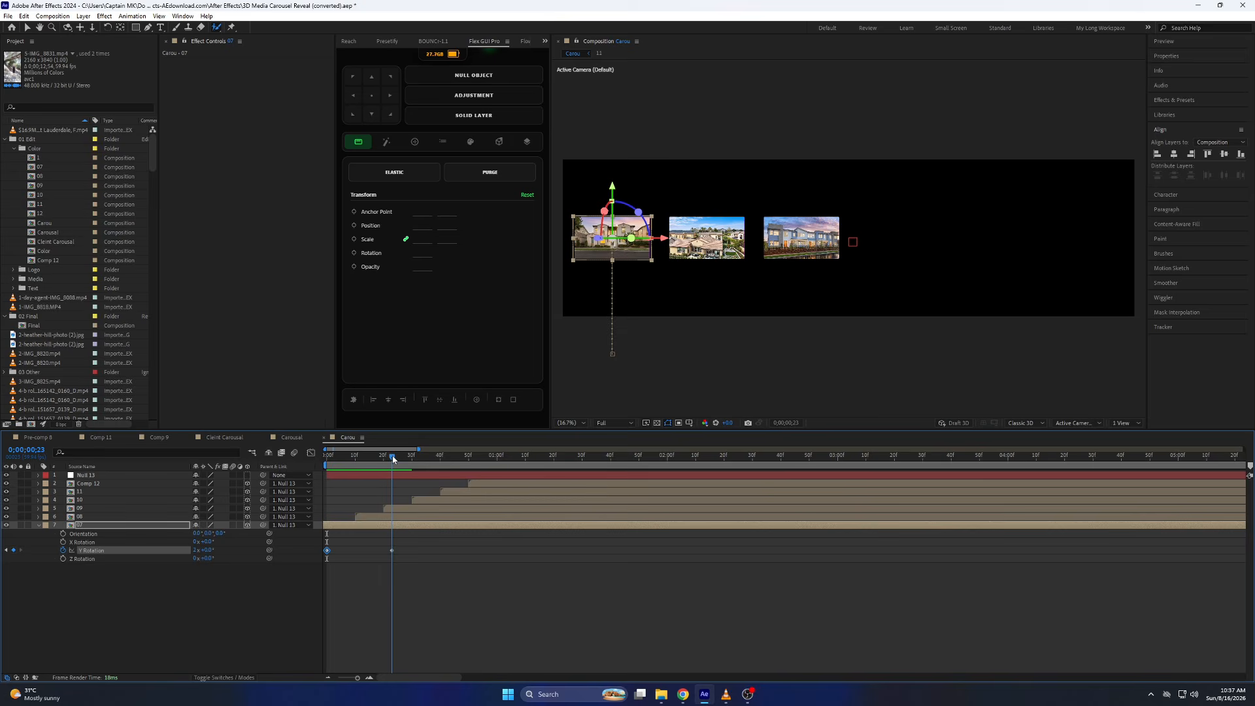
Move layer 07's last Y Rotation keyframe to frame 30 and apply Easy Ease to both Y Rotation keyframes
key(u)
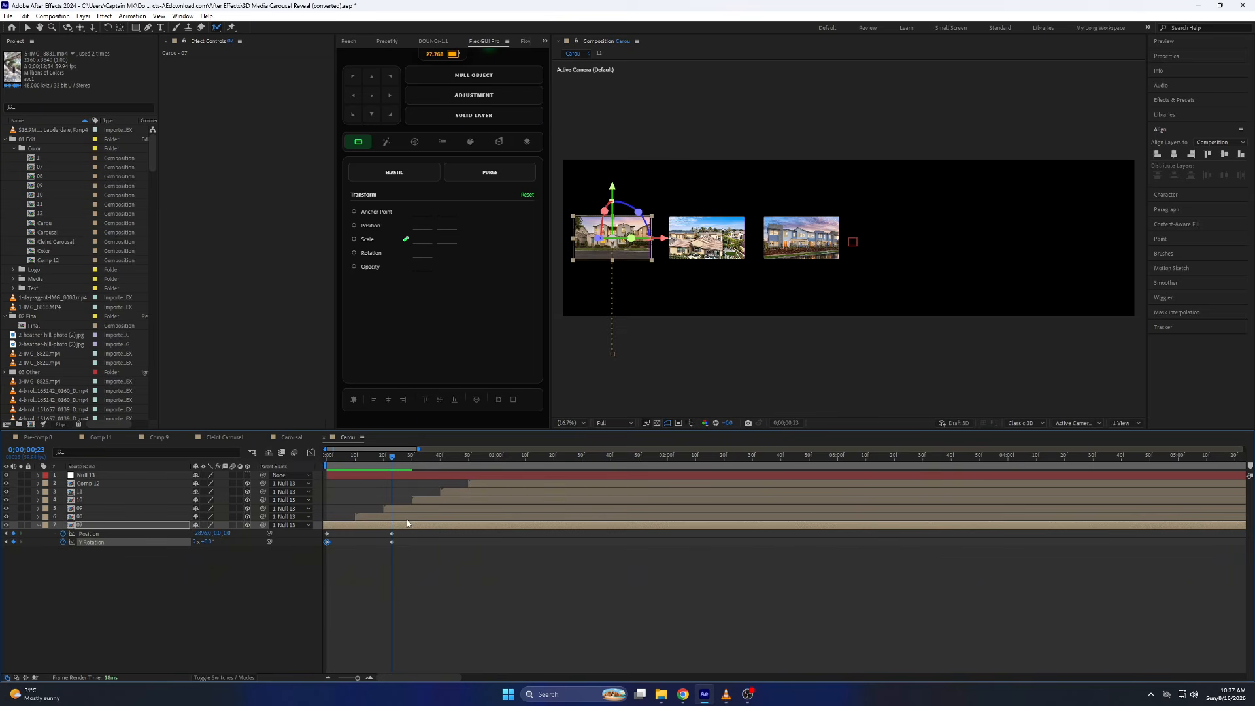
drag(392, 542, 417, 542)
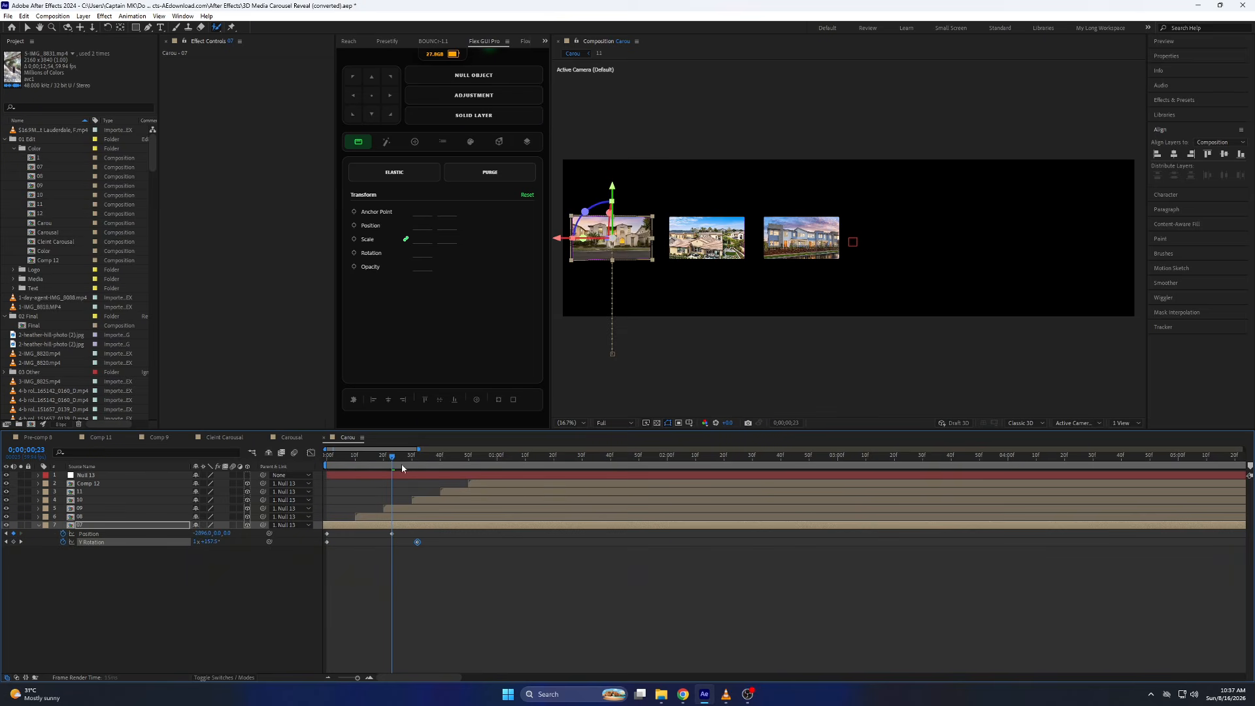
drag(405, 459, 412, 465)
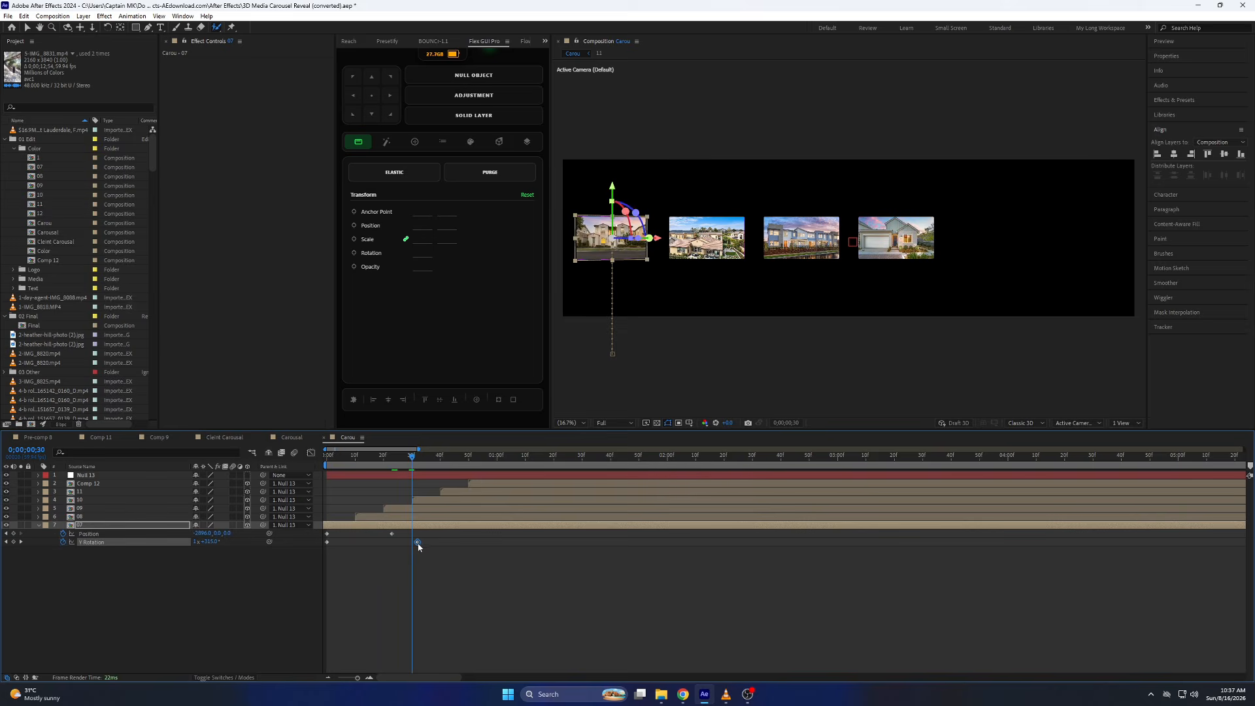
drag(418, 543, 316, 550)
key(F9)
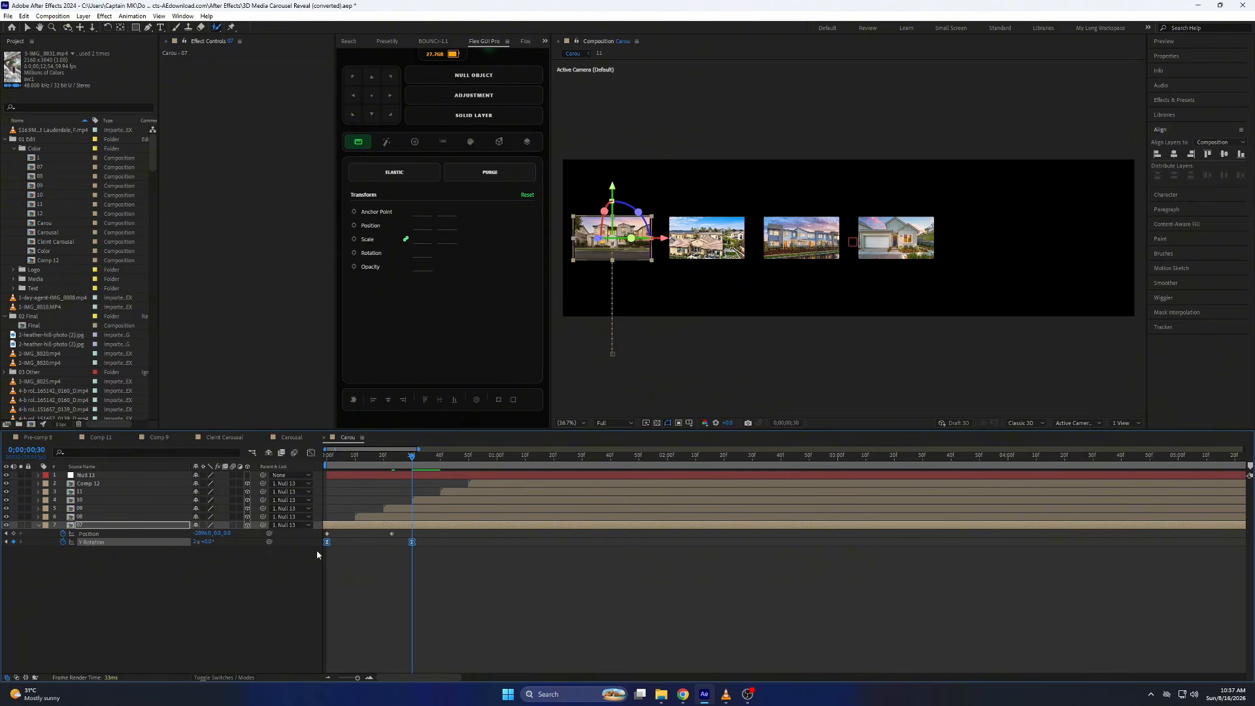
Reshape layer 07's Y Rotation speed graph so the spin peaks early and slows down gradually, and preview it
click(311, 452)
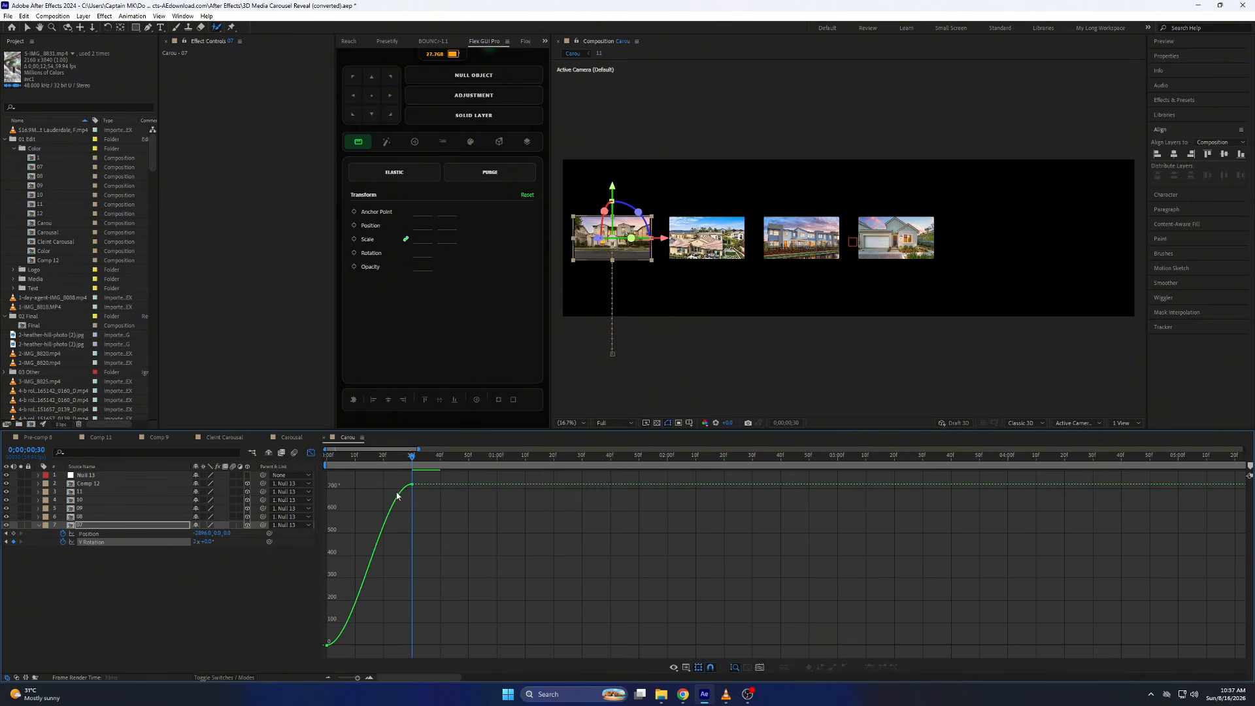
right_click(411, 527)
click(451, 440)
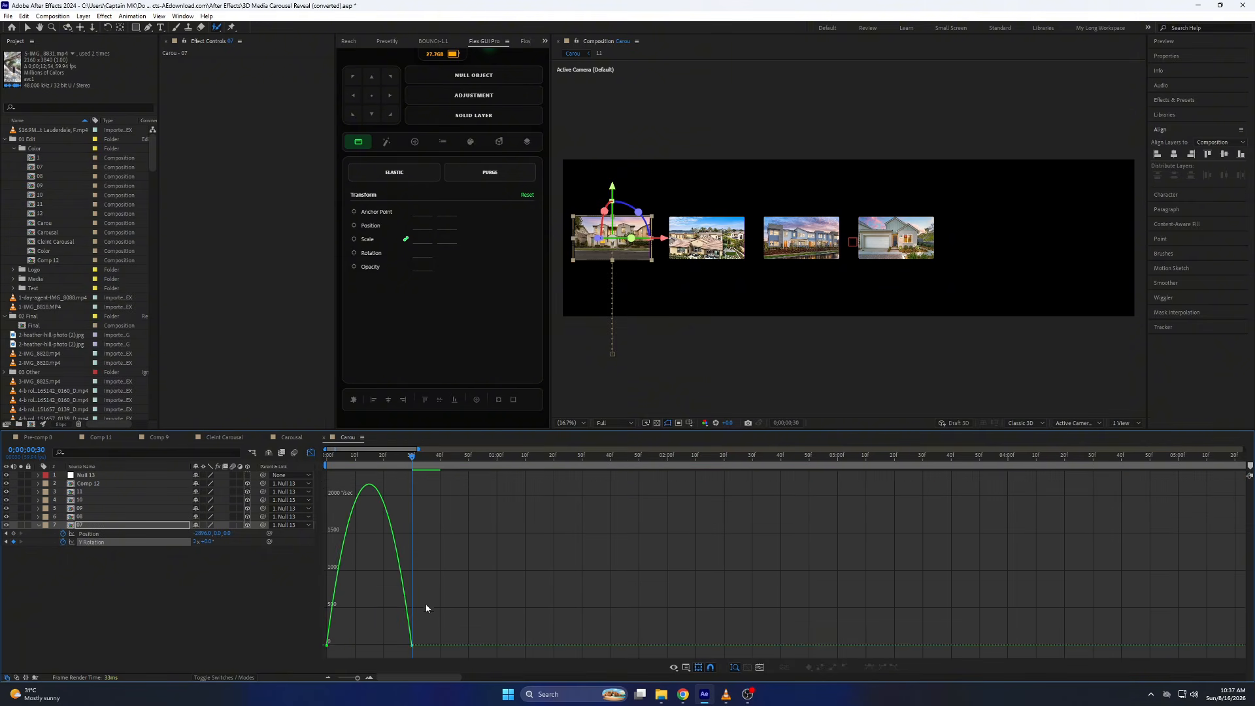
drag(426, 608, 369, 645)
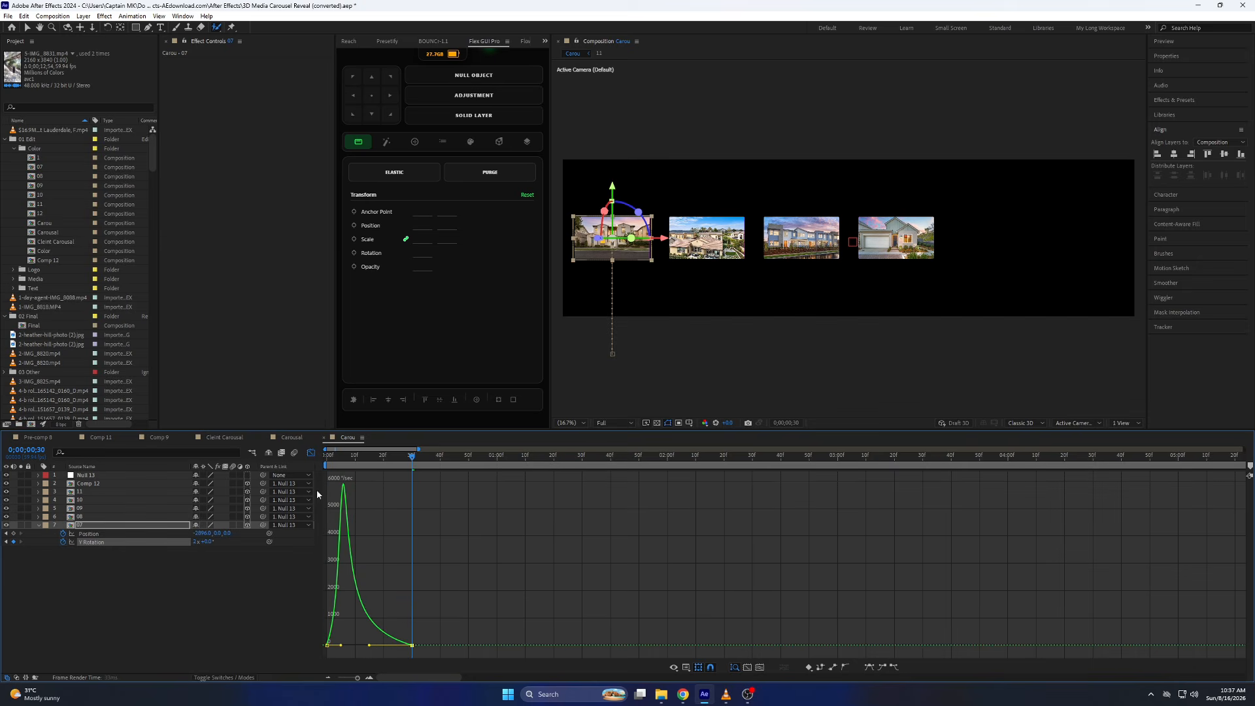
click(311, 452)
key(space)
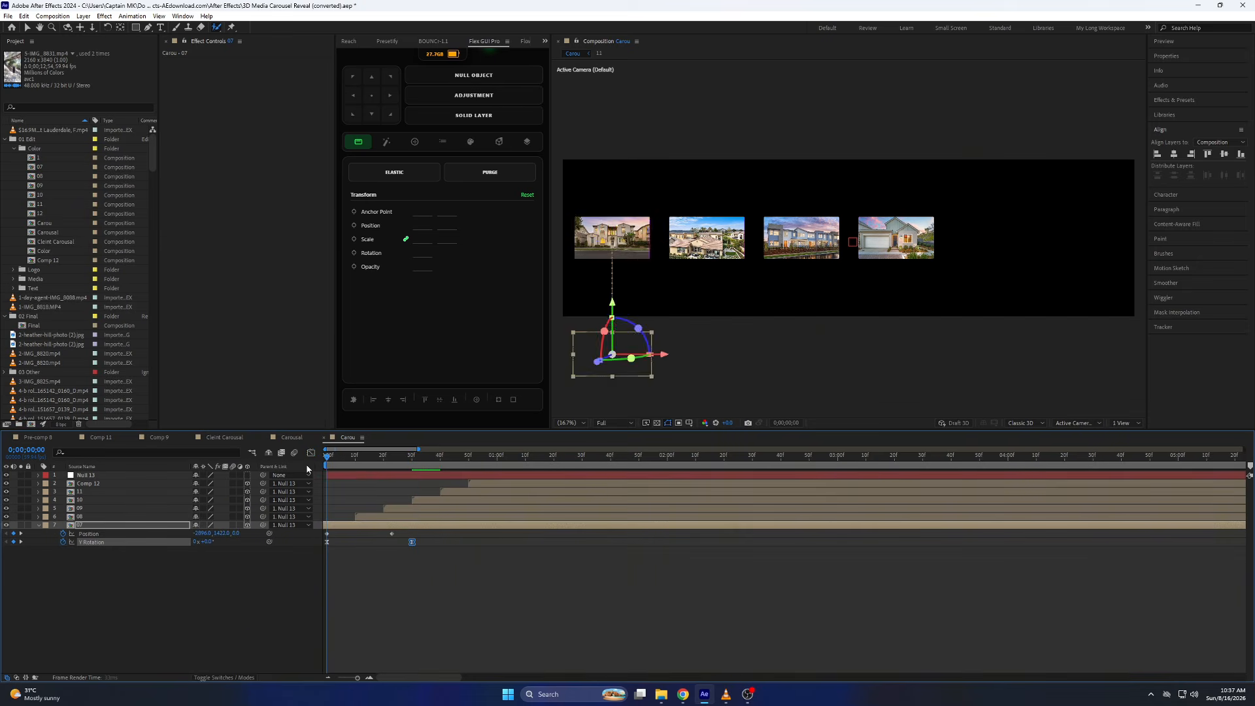
Apply the BOUNCr Overshoot+ expression to layer 07's selected Position keyframes and preview the motion
drag(369, 460, 413, 475)
drag(403, 530, 321, 543)
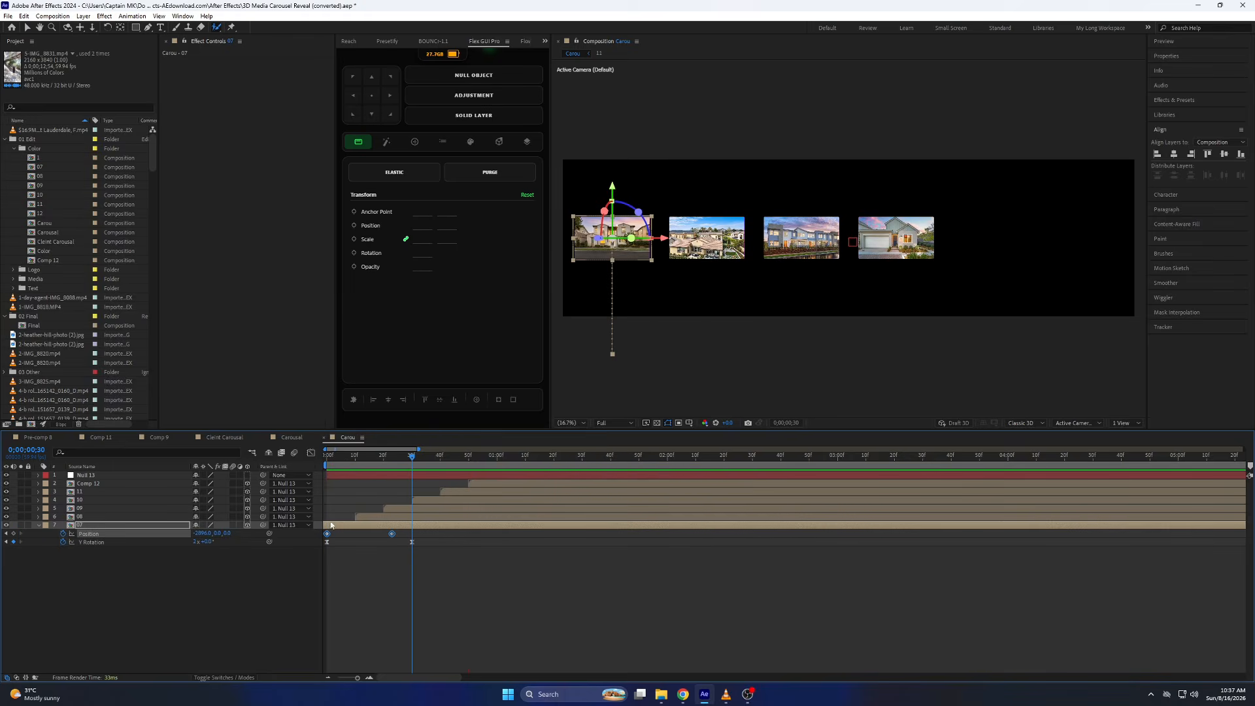
click(431, 41)
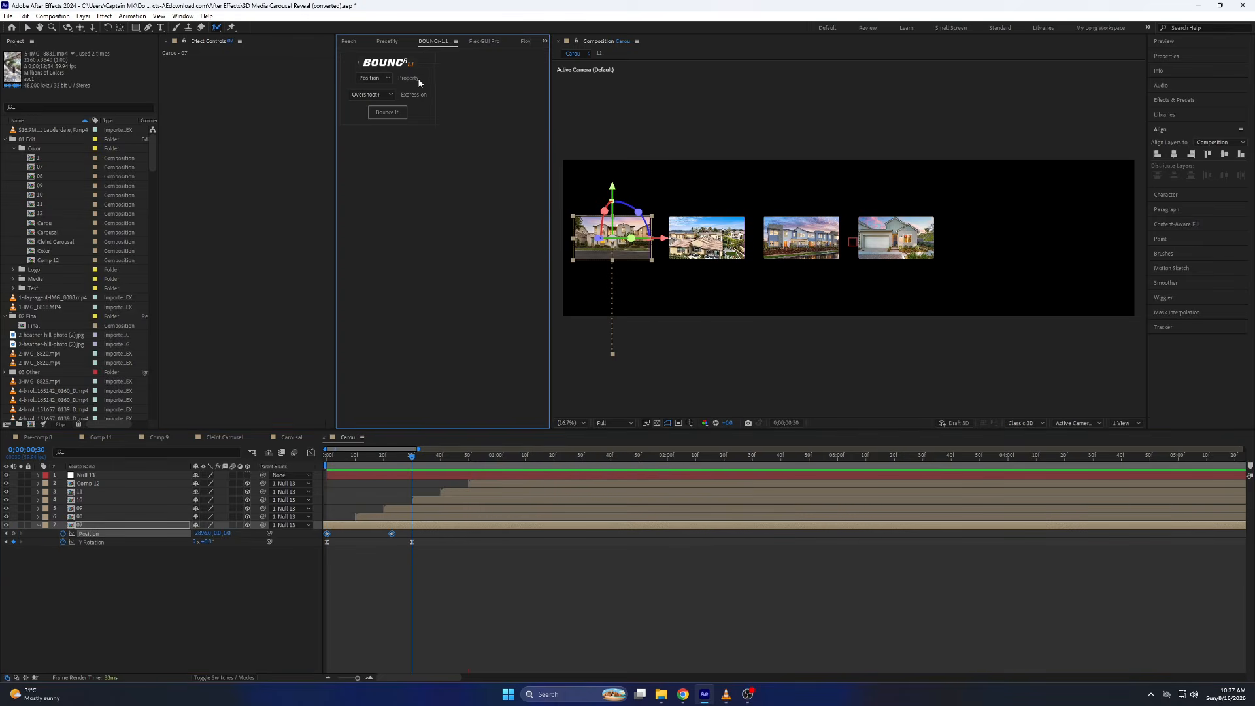
click(378, 77)
click(368, 118)
click(387, 112)
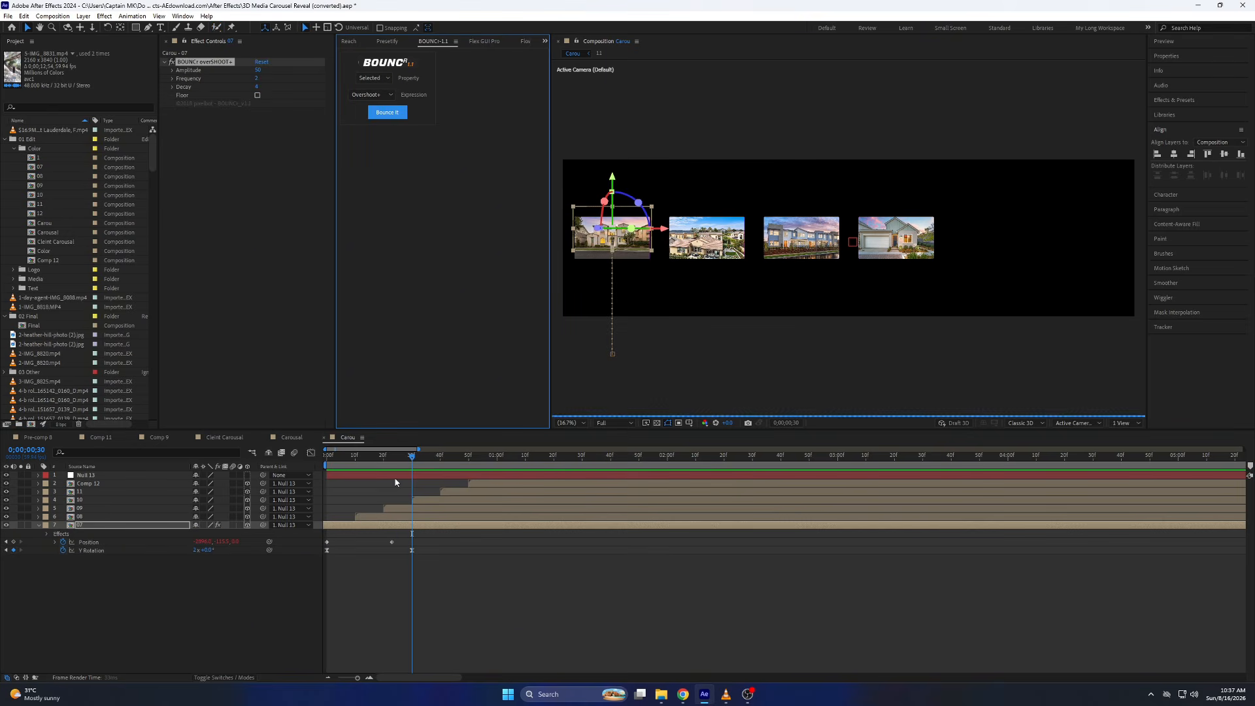
key(space)
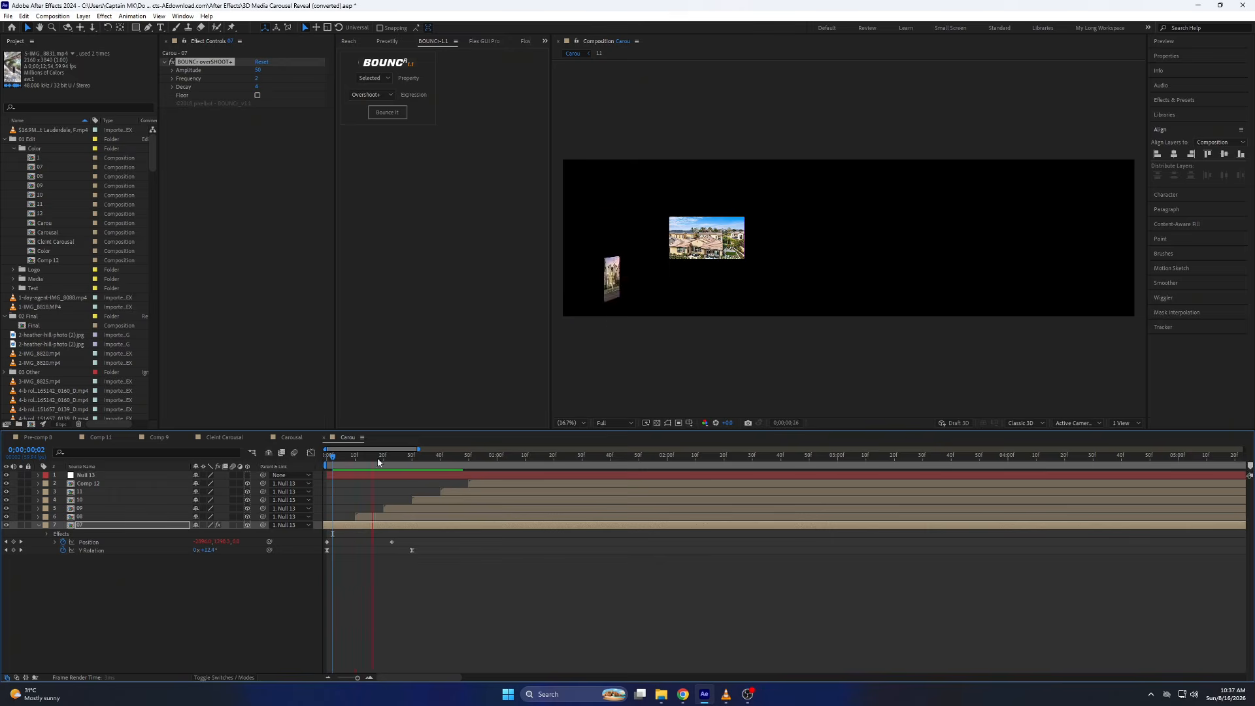
Keyframe layer 08's Position and Y Rotation, placing the Position keyframe at frame 30 and the Y Rotation keyframe at frame 35
drag(381, 460, 425, 460)
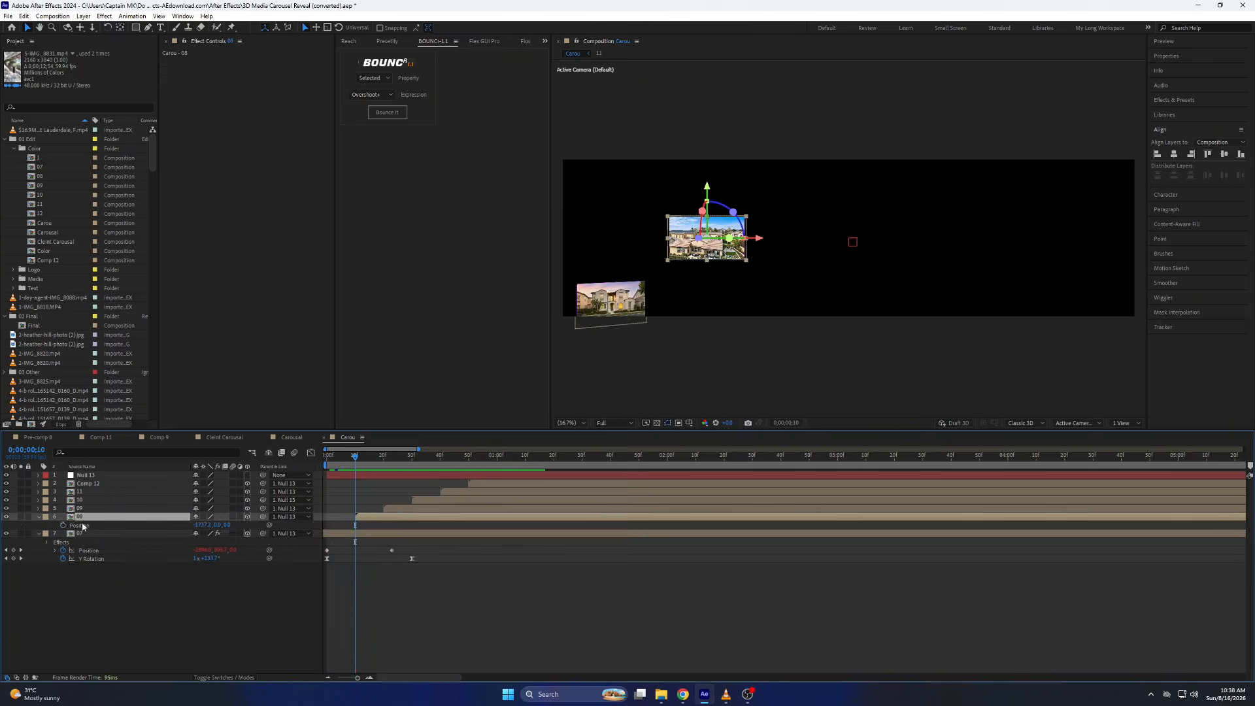
click(63, 524)
key(r)
click(64, 543)
key(u)
drag(351, 523, 426, 534)
key(shift+Page_Down)
key(shift+Page_Down)
key(Page_Down)
key(Page_Down)
key(Page_Down)
key(Page_Down)
key(Page_Down)
click(412, 534)
At frame 10, move layer 08 straight down below the composition to Y about 1236
click(356, 460)
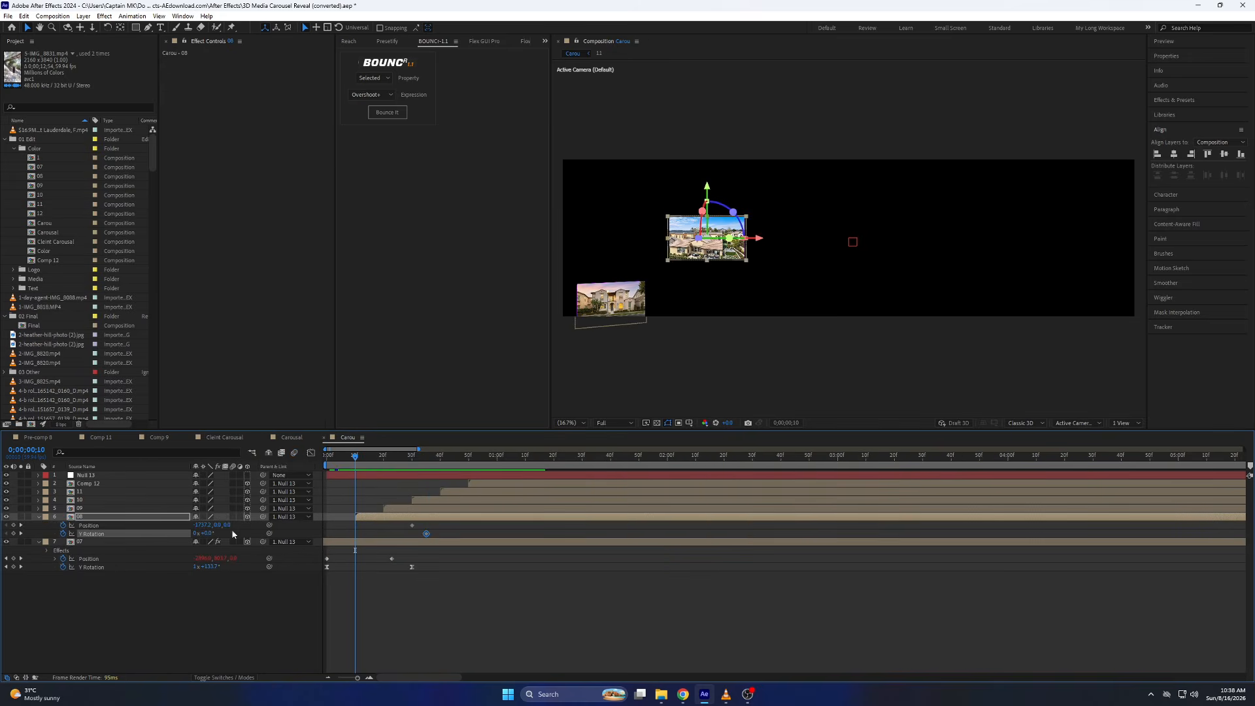
drag(217, 525, 843, 521)
click(195, 533)
text(2)
key(Return)
mouse_move(355, 459)
mouse_down()
mouse_move(426, 465)
mouse_move(356, 471)
mouse_up()
key(ctrl+z)
Copy layer 08's Y Rotation keyframe to frame 10 and set the frame 35 keyframe to 2 revolutions
click(426, 534)
key(ctrl+c)
key(ctrl+v)
double_click(426, 533)
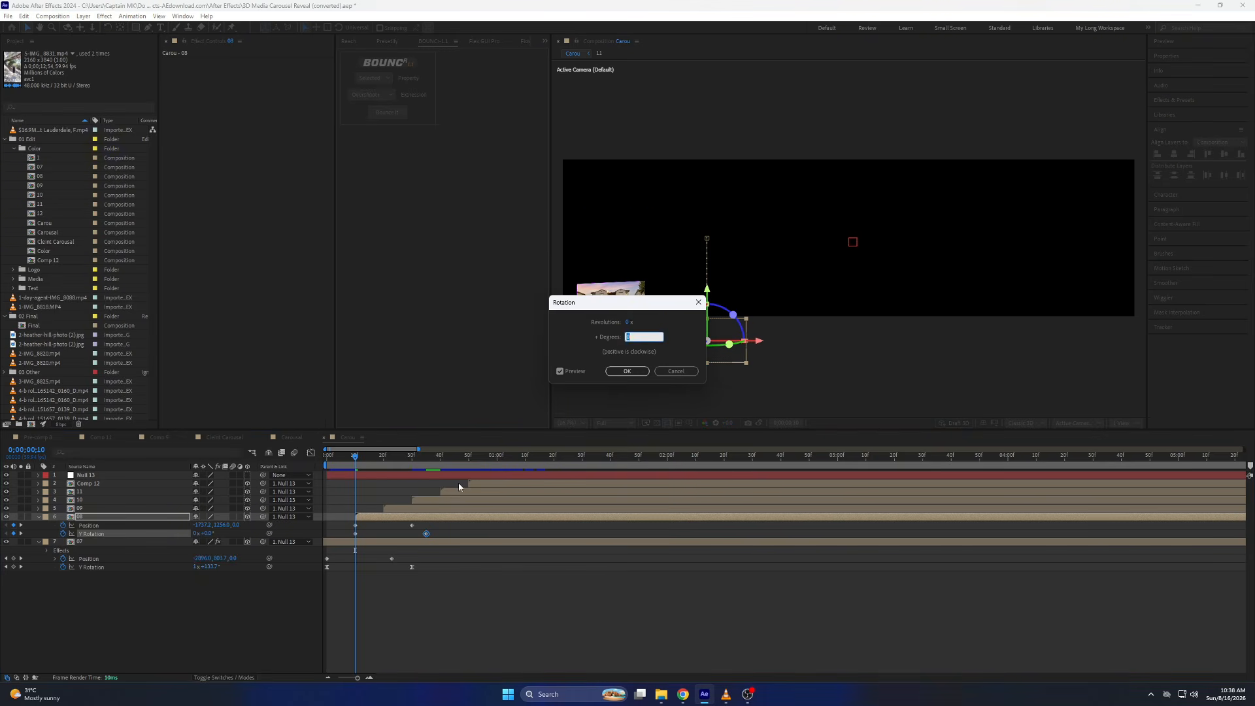
text(2)
key(Return)
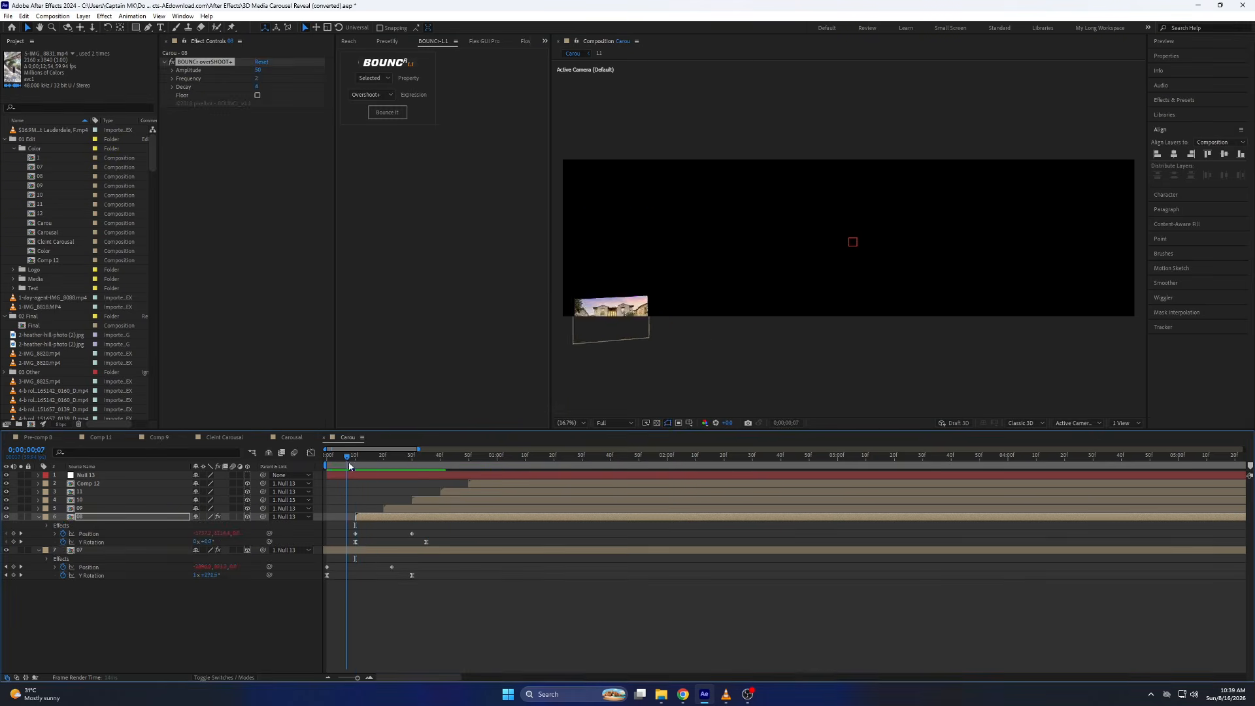
Review the staggered entrances of the six cards and return to the start of the composition
drag(348, 462, 410, 472)
click(484, 492)
click(484, 483)
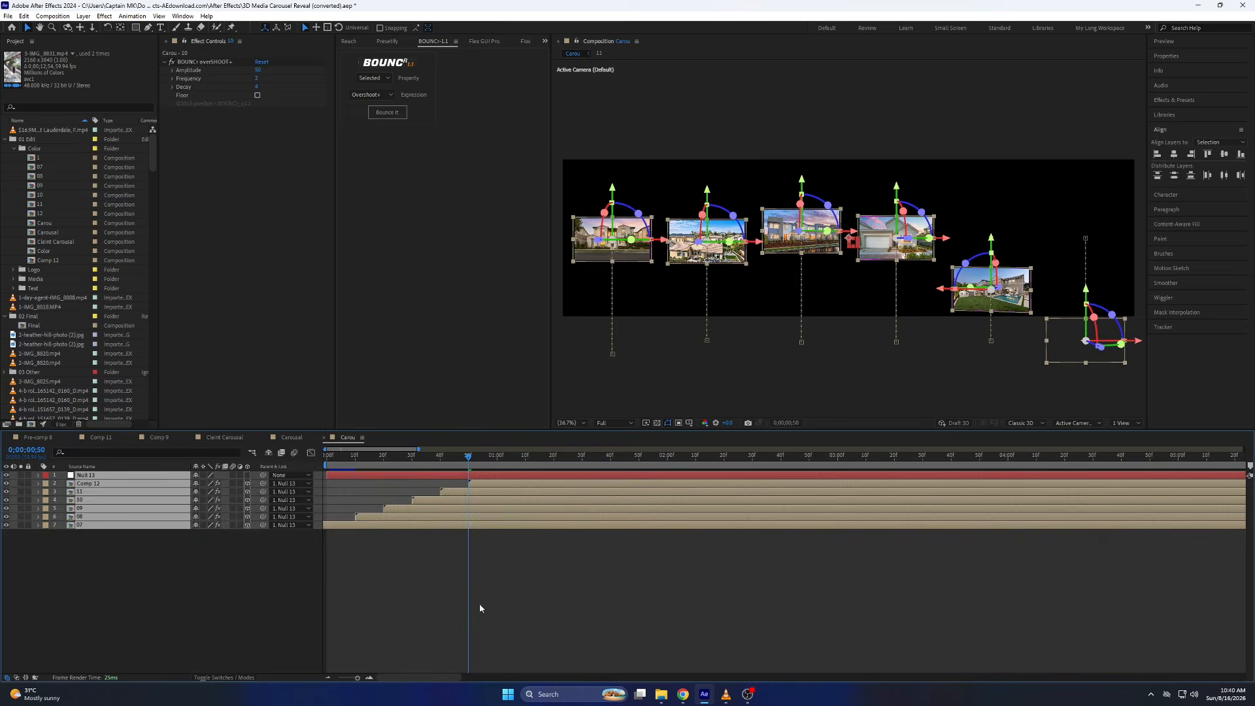
click(480, 603)
key(Home)
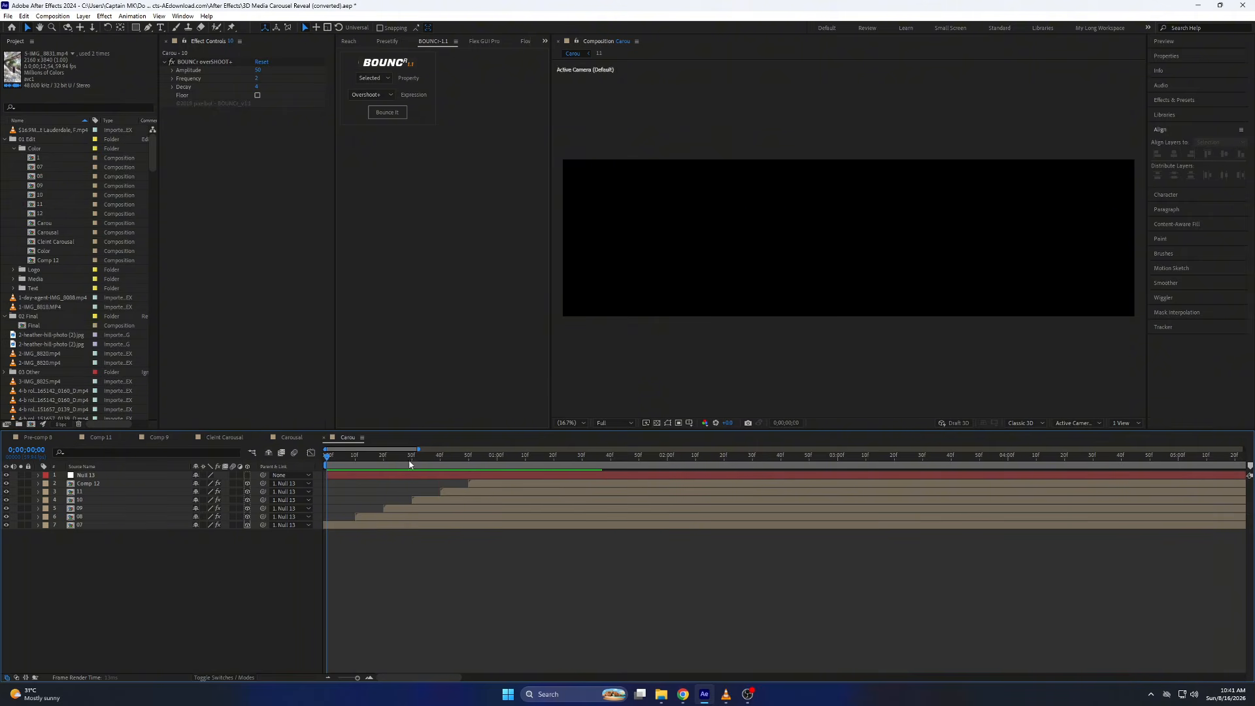
Reveal layer 07's keyframes and move its last Y Rotation keyframe earlier, to about frame 28
drag(428, 458, 392, 480)
key(u)
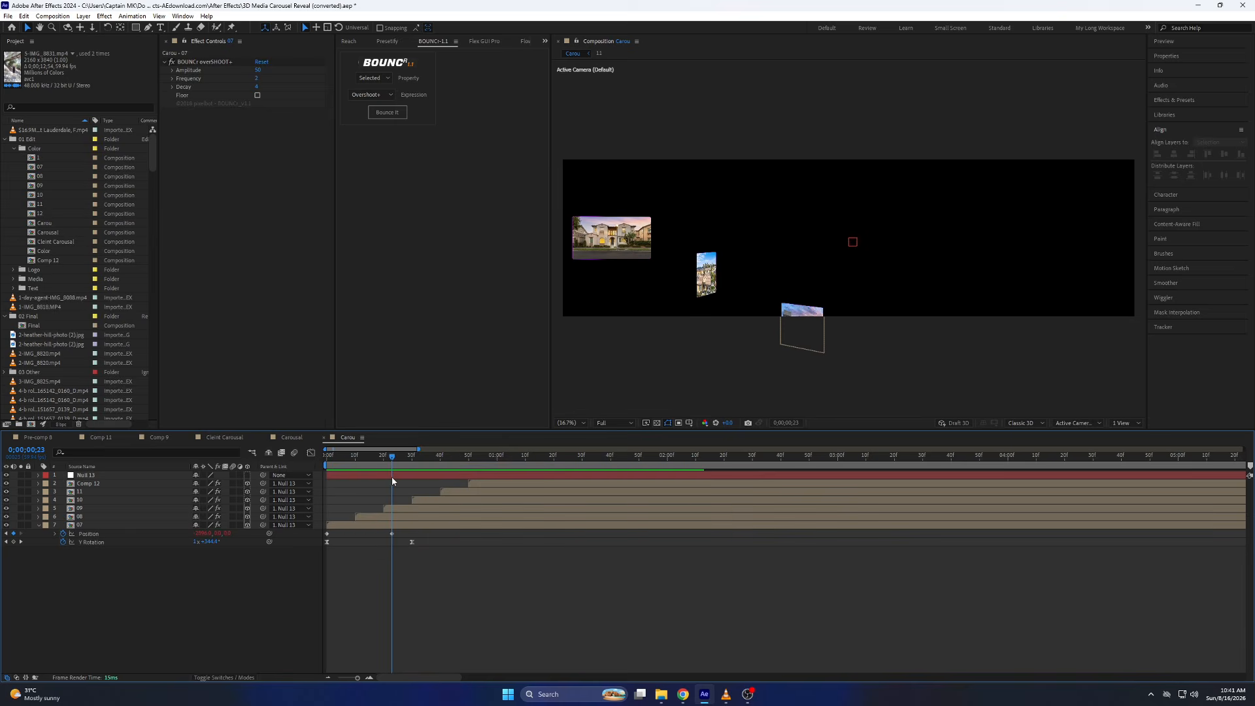
key(Page_Down)
key(Page_Down)
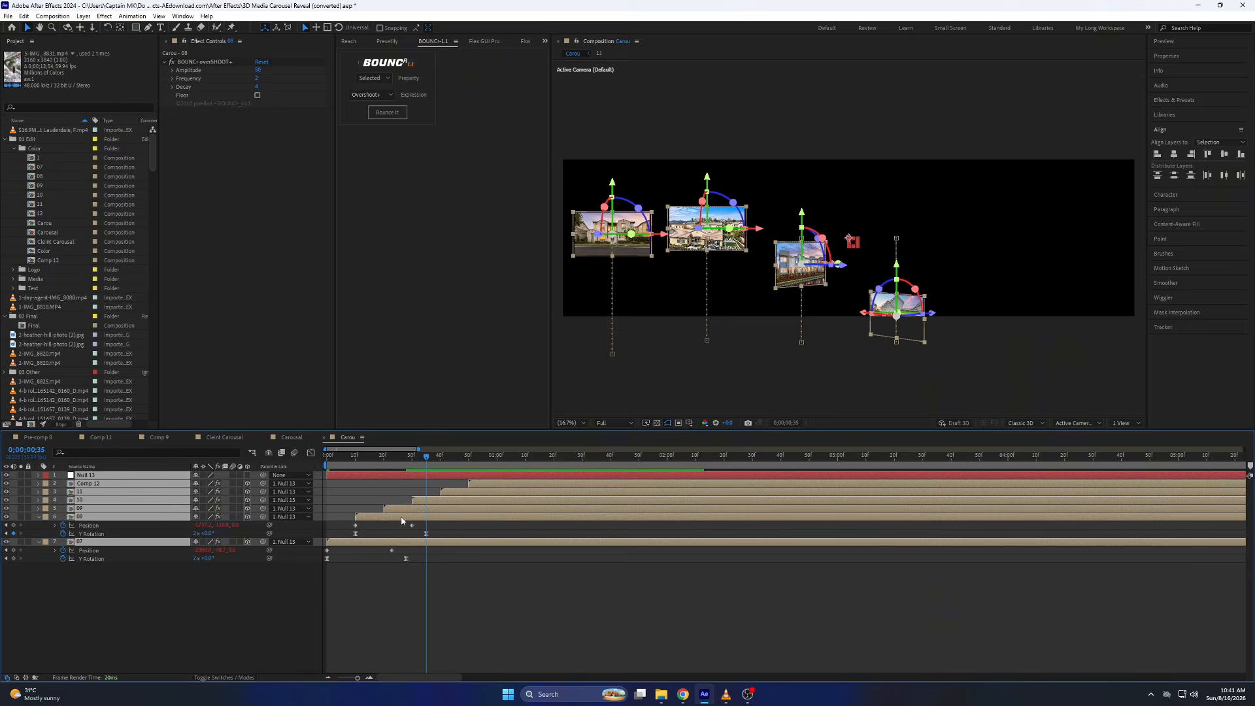
Reveal the keyframes of all card layers to compare their timing, and collapse the layers again
key(u)
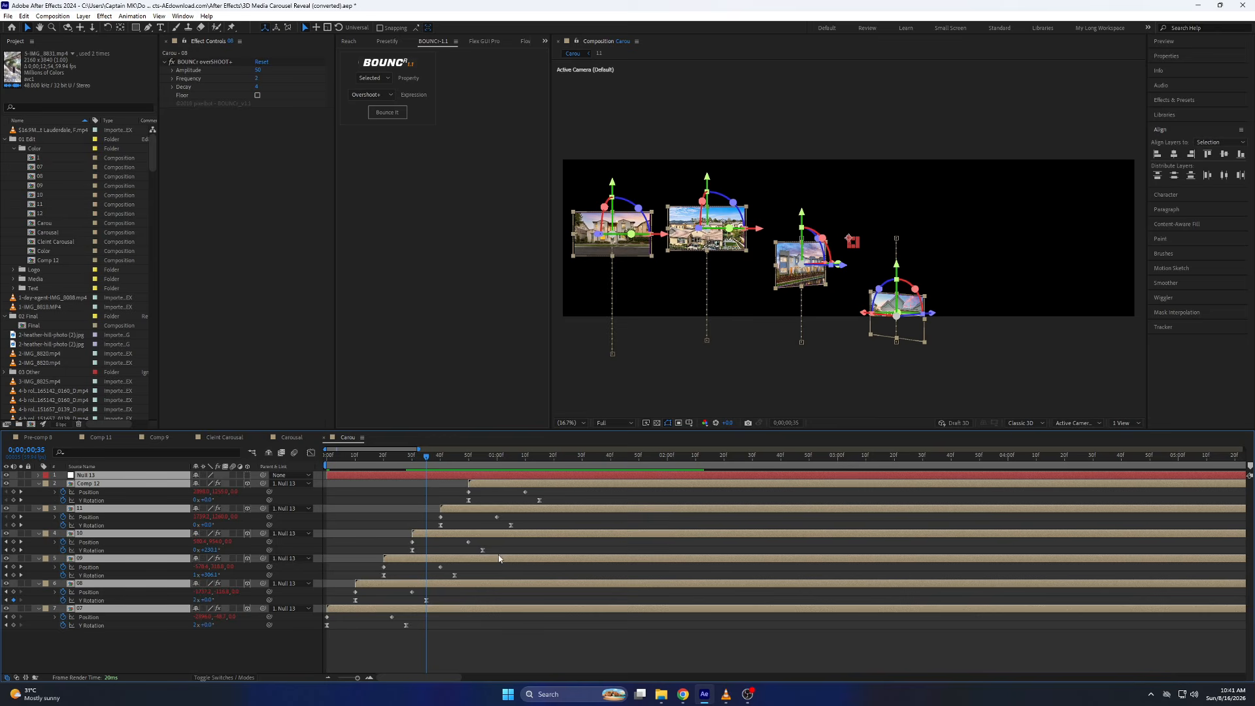
click(491, 527)
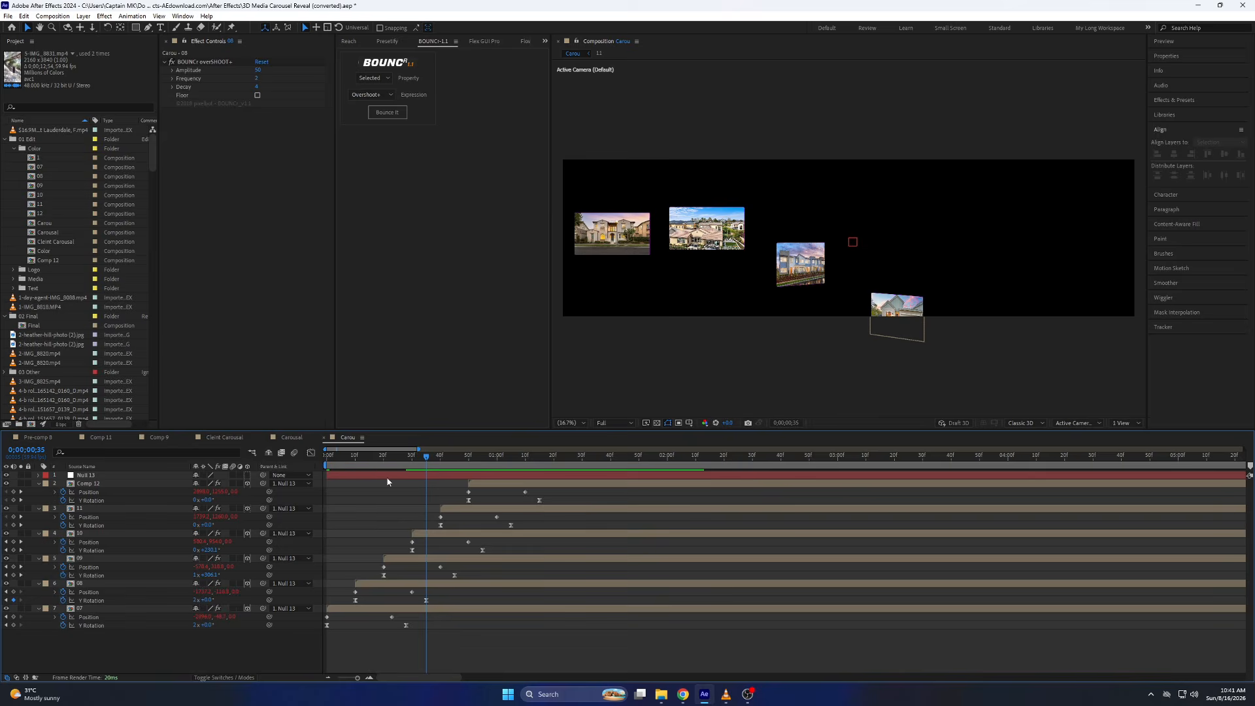
key(ctrl+a)
click(38, 484)
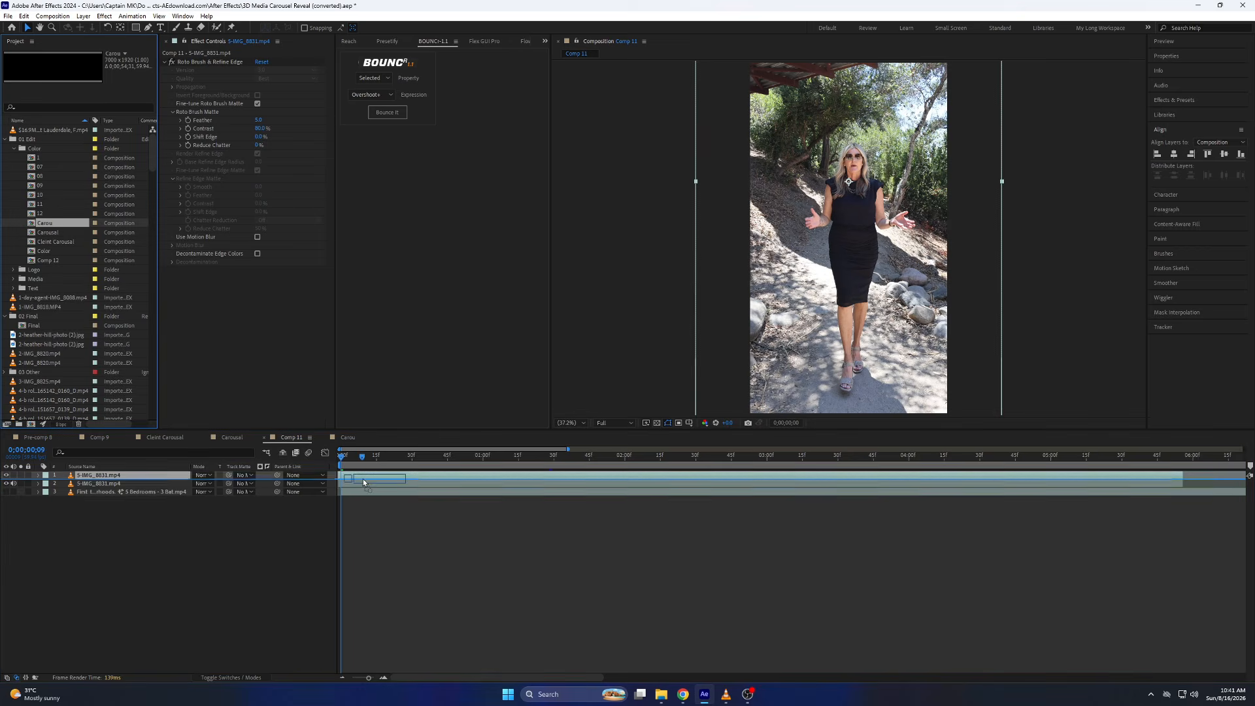
Place the Carou composition above the presenter footage in Comp 11 and delete the music layer
drag(363, 479, 366, 486)
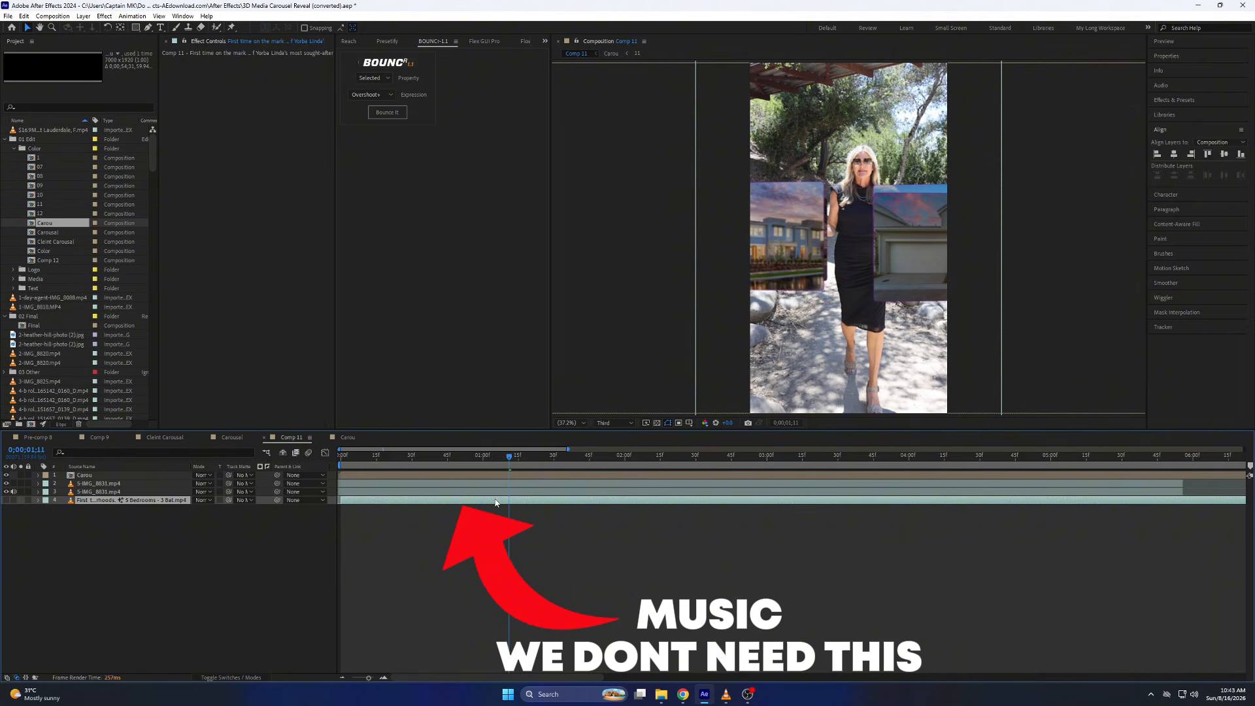
key(Delete)
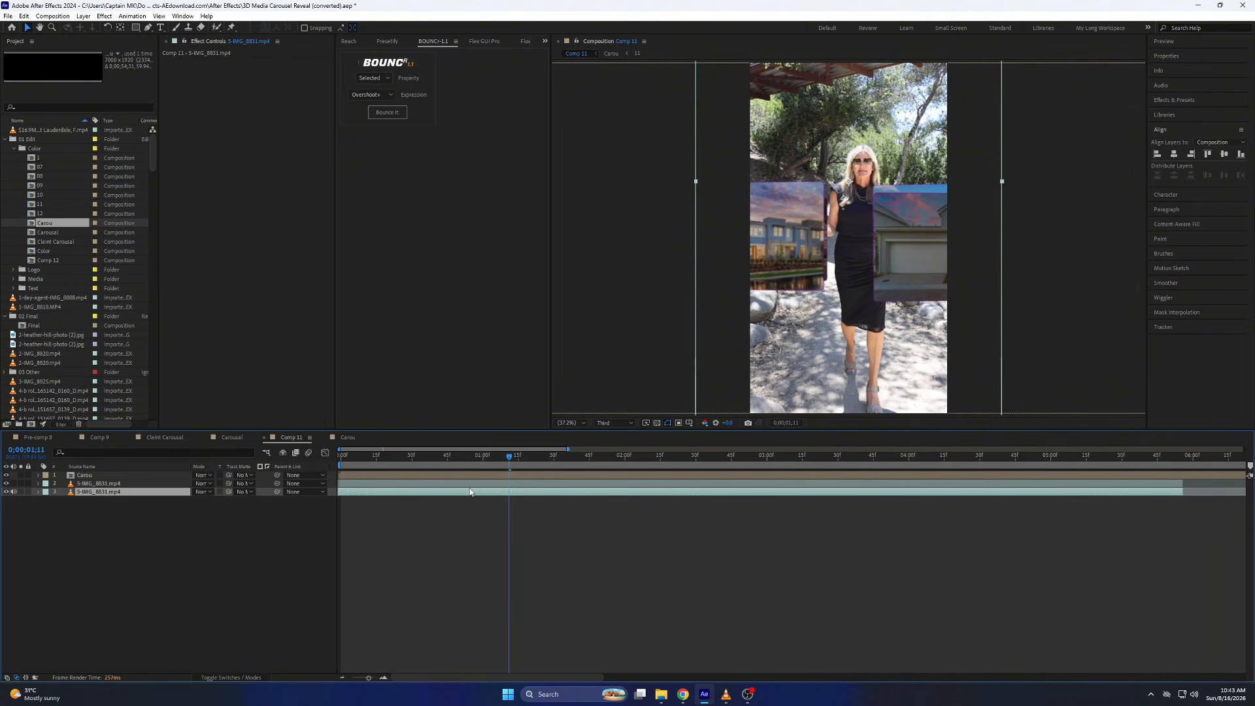
Rename the upper roto-brushed presenter layer in Comp 11 as rotoscop
click(68, 483)
right_click(70, 482)
click(91, 490)
text(ro)
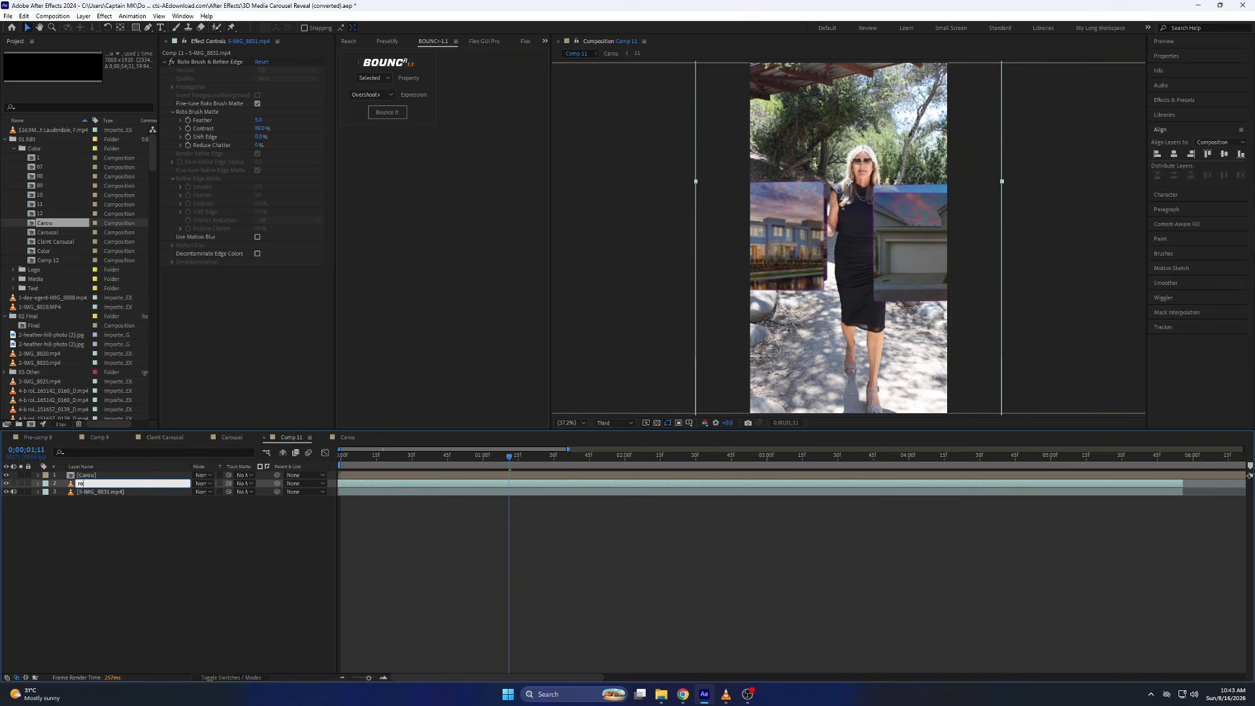
text(toscop)
key(Return)
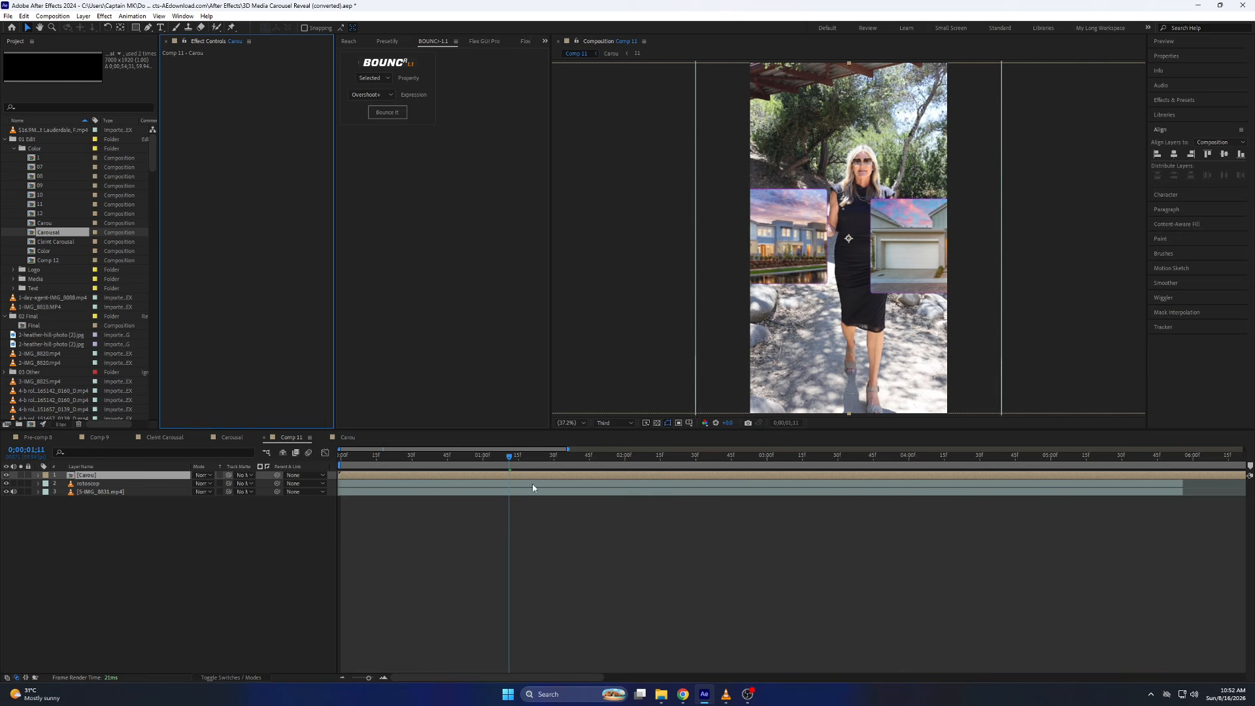
Apply the CC Cylinder effect to the Carou layer in Comp 11 at a frame where the house cards show
click(350, 462)
drag(403, 466, 533, 469)
key(comma)
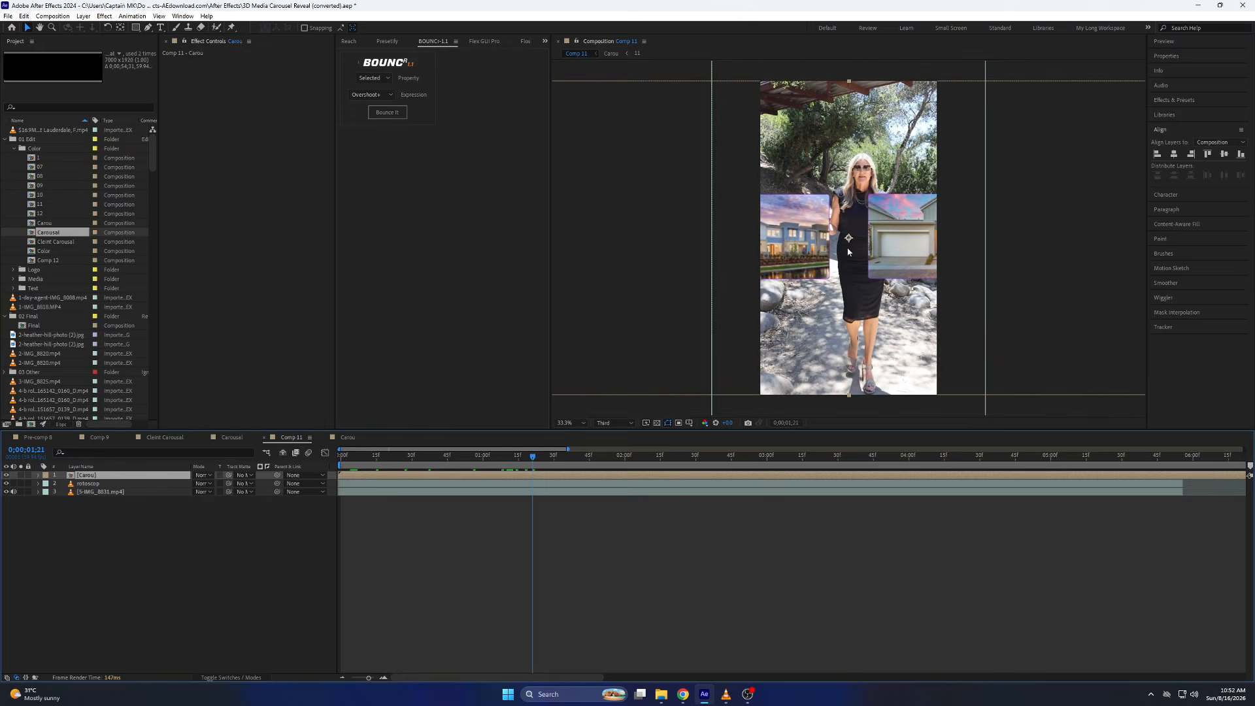
key(ctrl+space)
text(cc c)
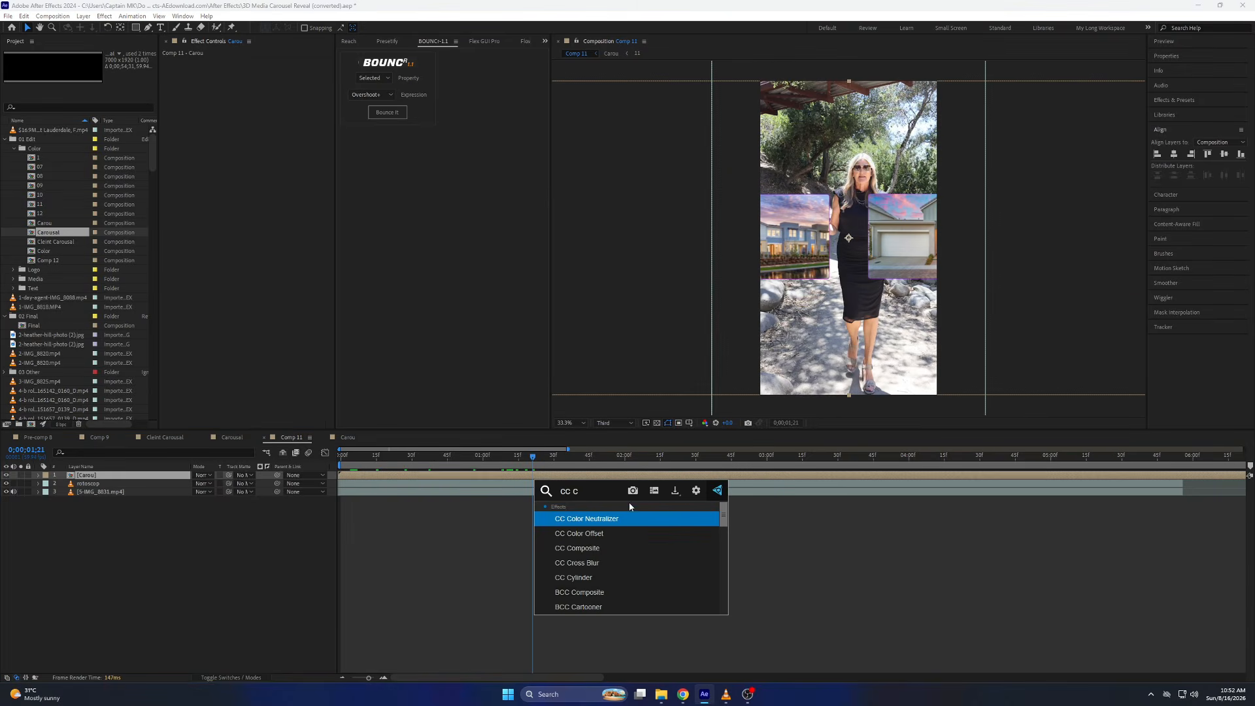
click(591, 577)
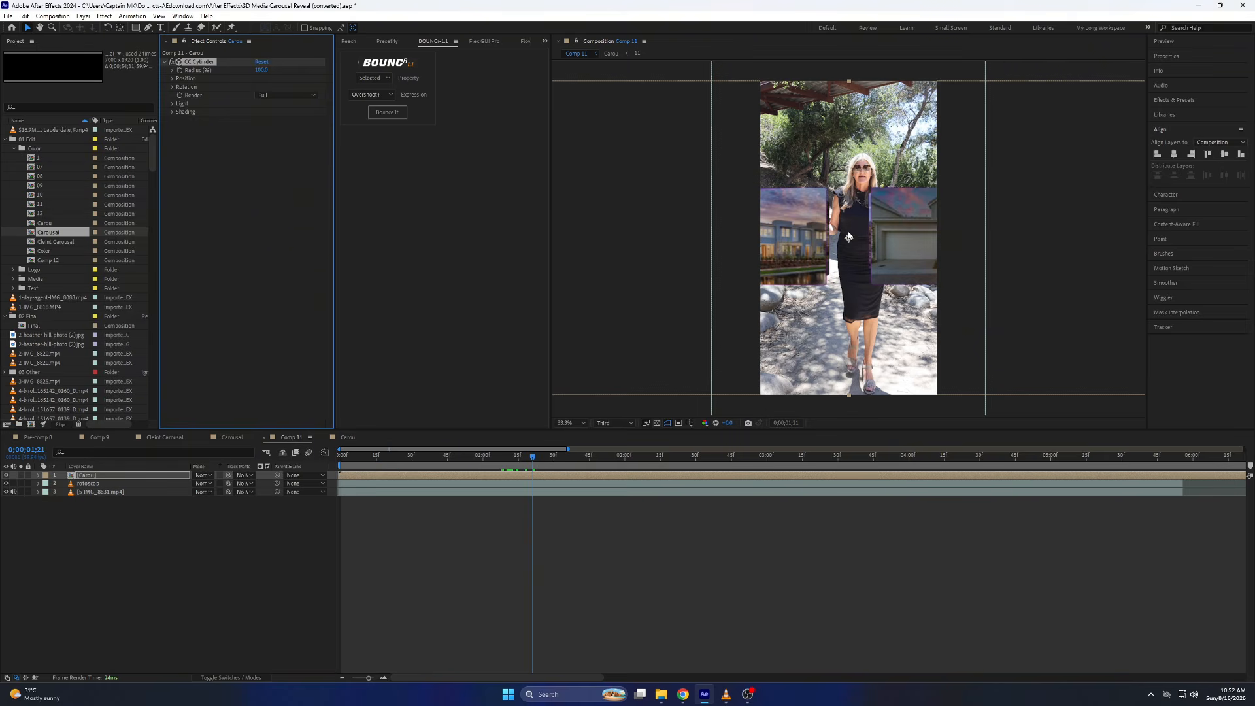
key(comma)
key(comma)
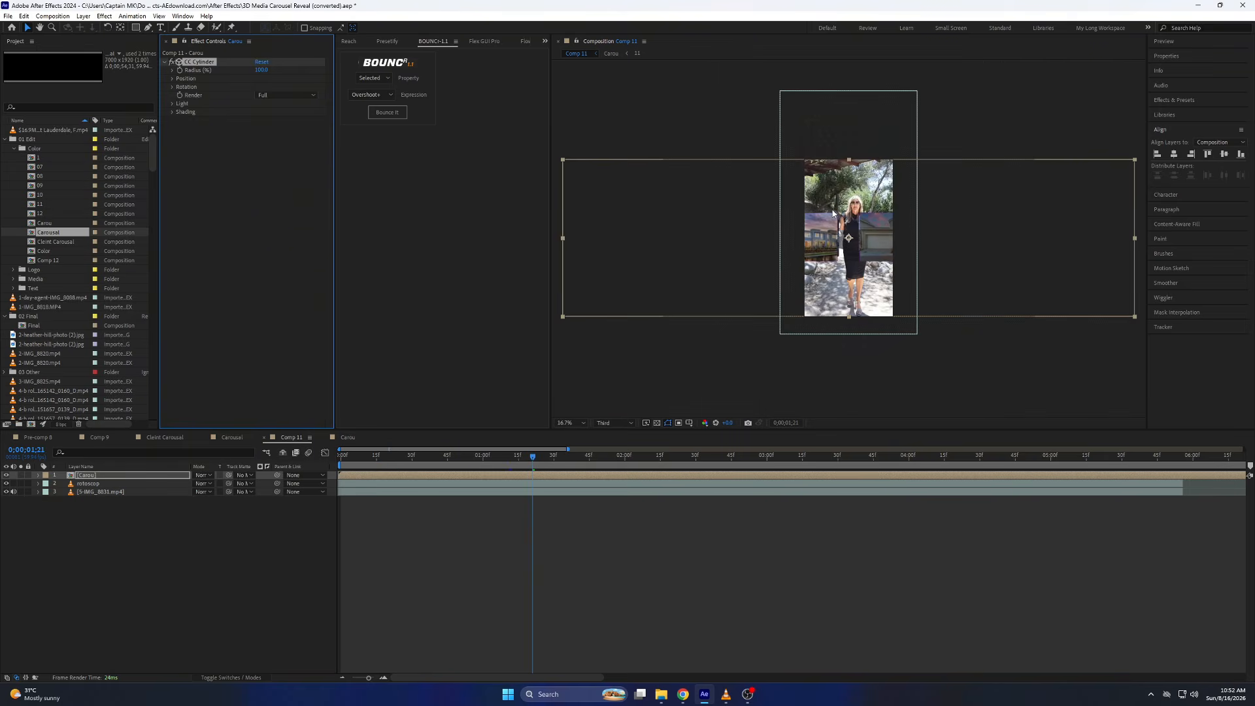
key(period)
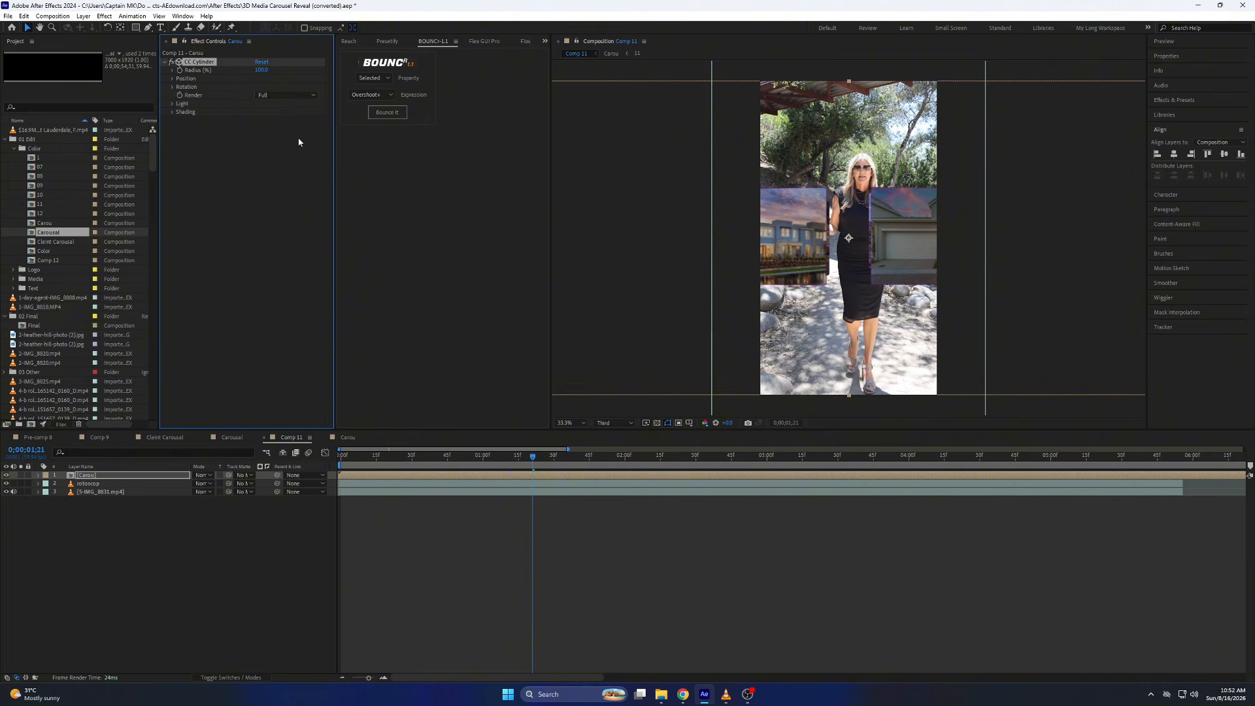
Set the CC Cylinder radius on the Carou layer to 45% and preview the carousel
drag(259, 70, 225, 71)
click(261, 62)
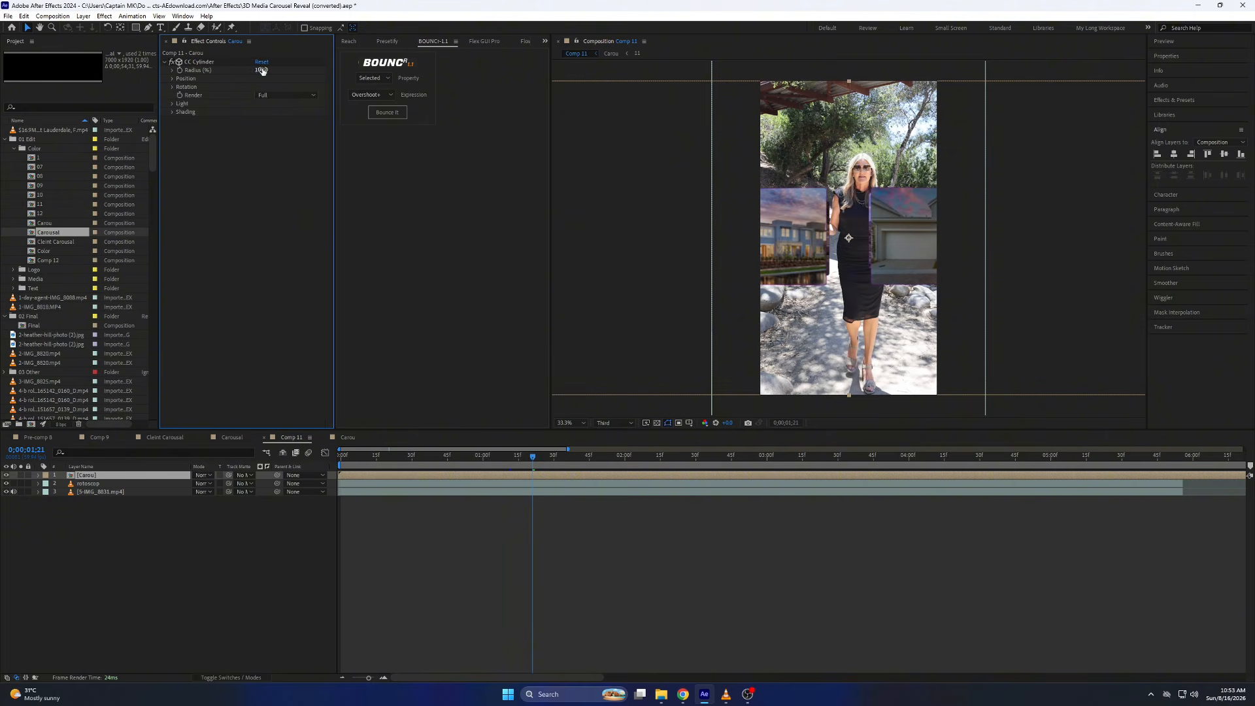
key(Return)
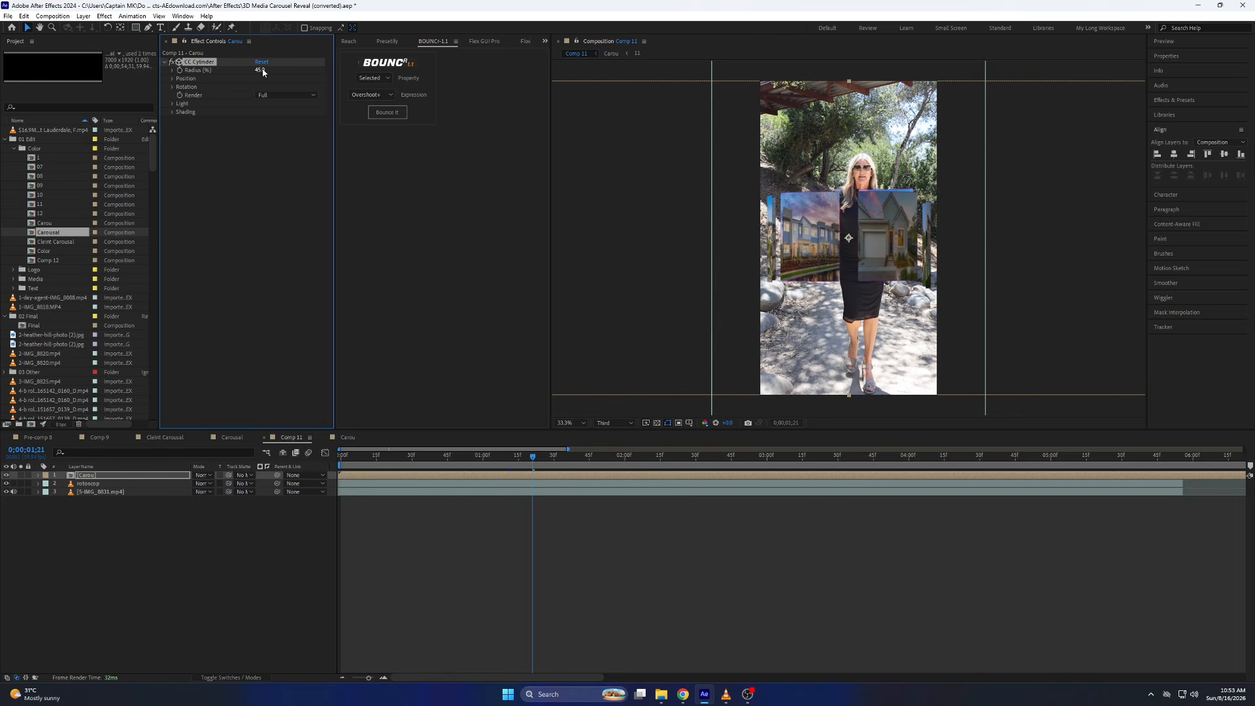
key(space)
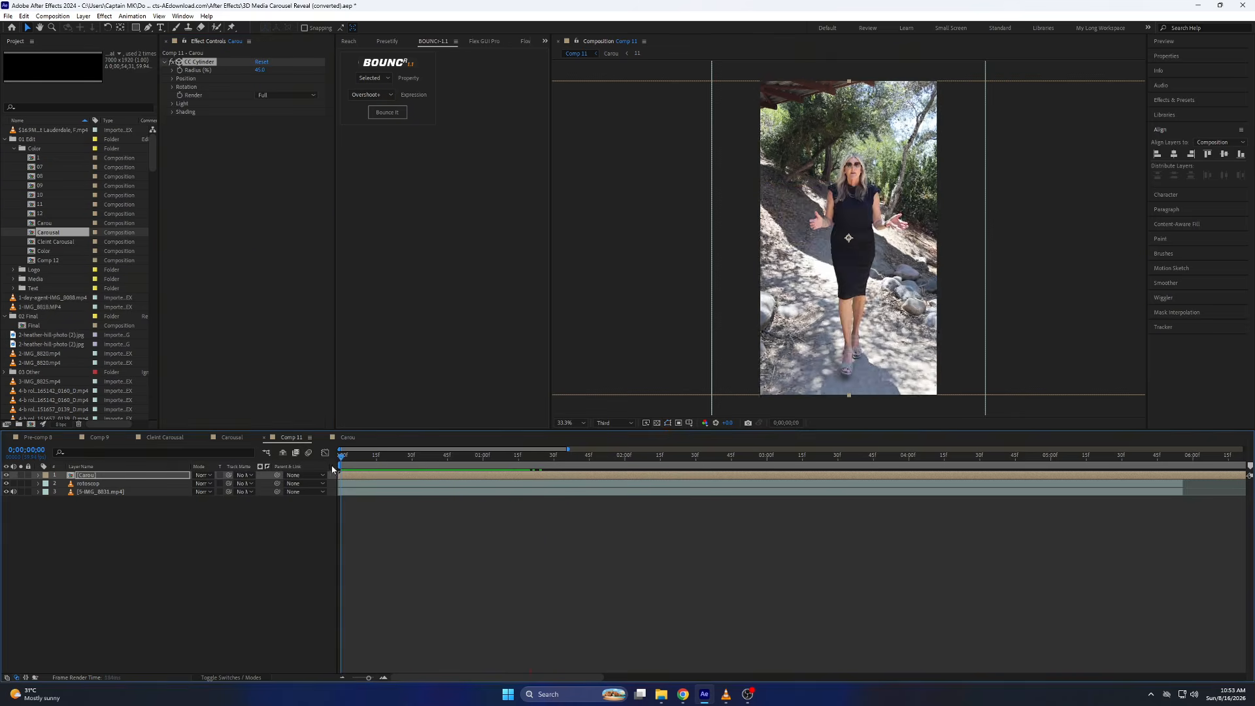
drag(392, 455, 518, 460)
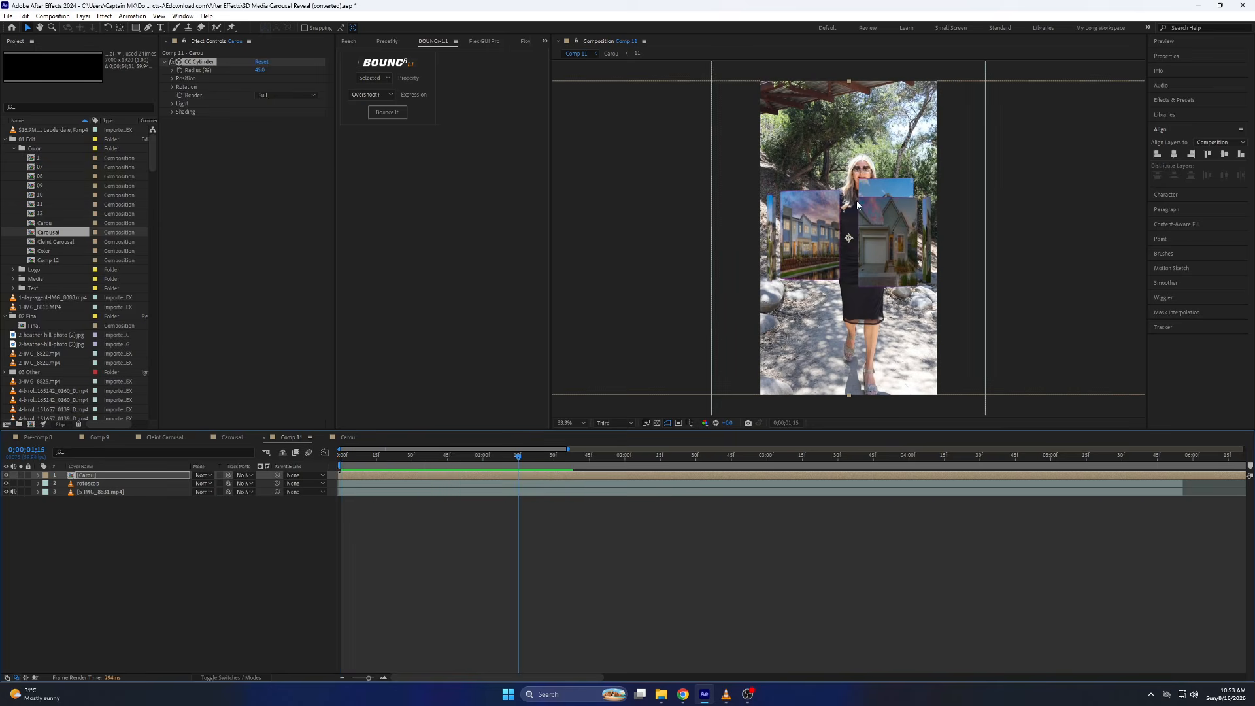
Expand the cylinder's rotation settings and tilt the carousel with Rotation X at 10°
click(174, 87)
drag(270, 96, 276, 92)
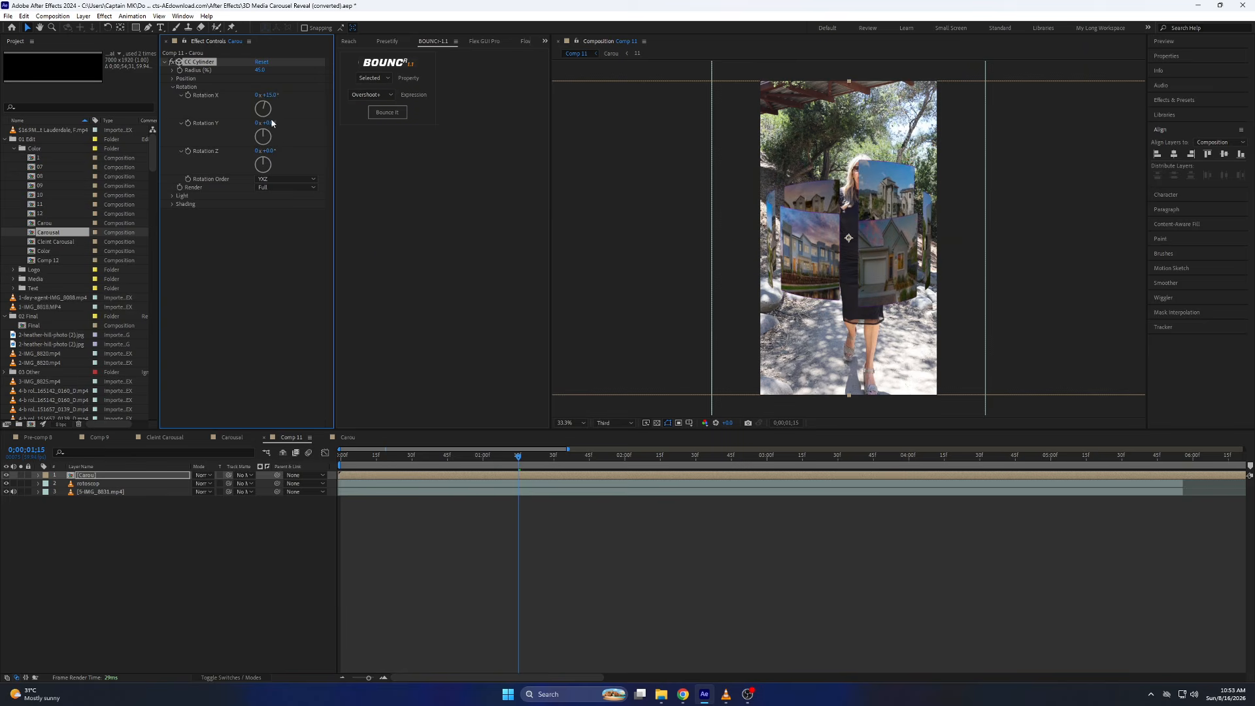
drag(271, 122, 277, 157)
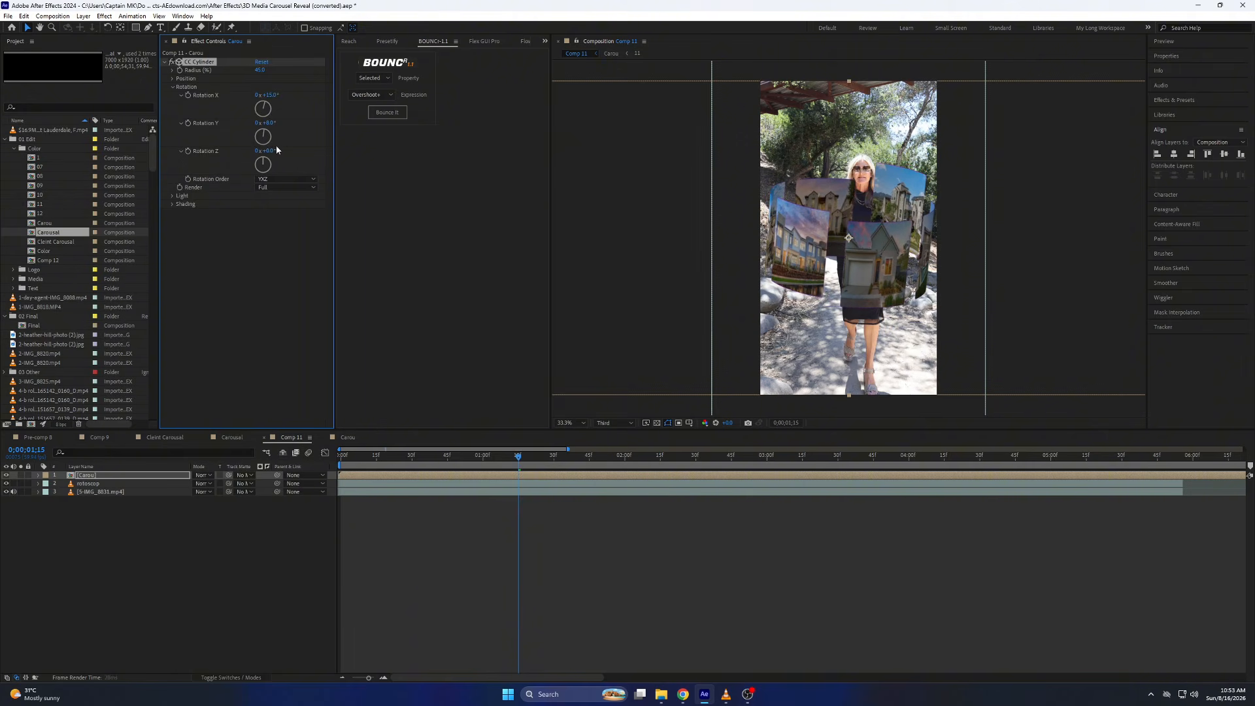
key(ctrl+z)
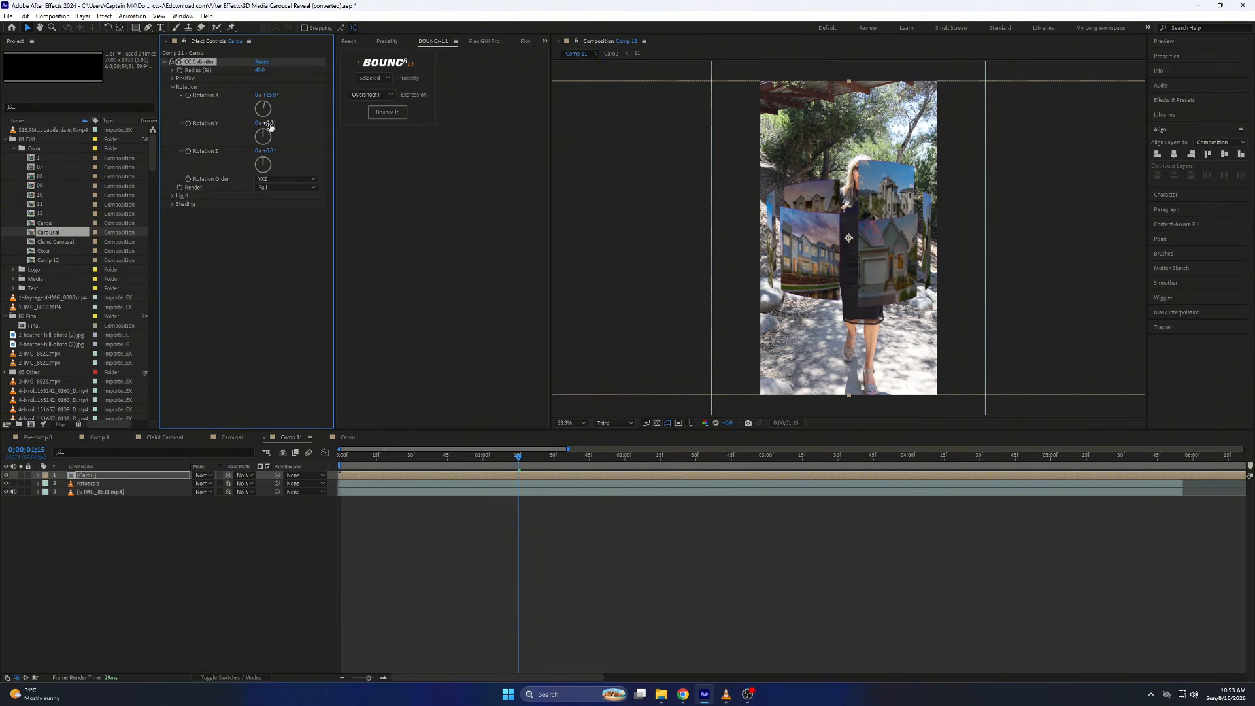
click(268, 96)
text(10)
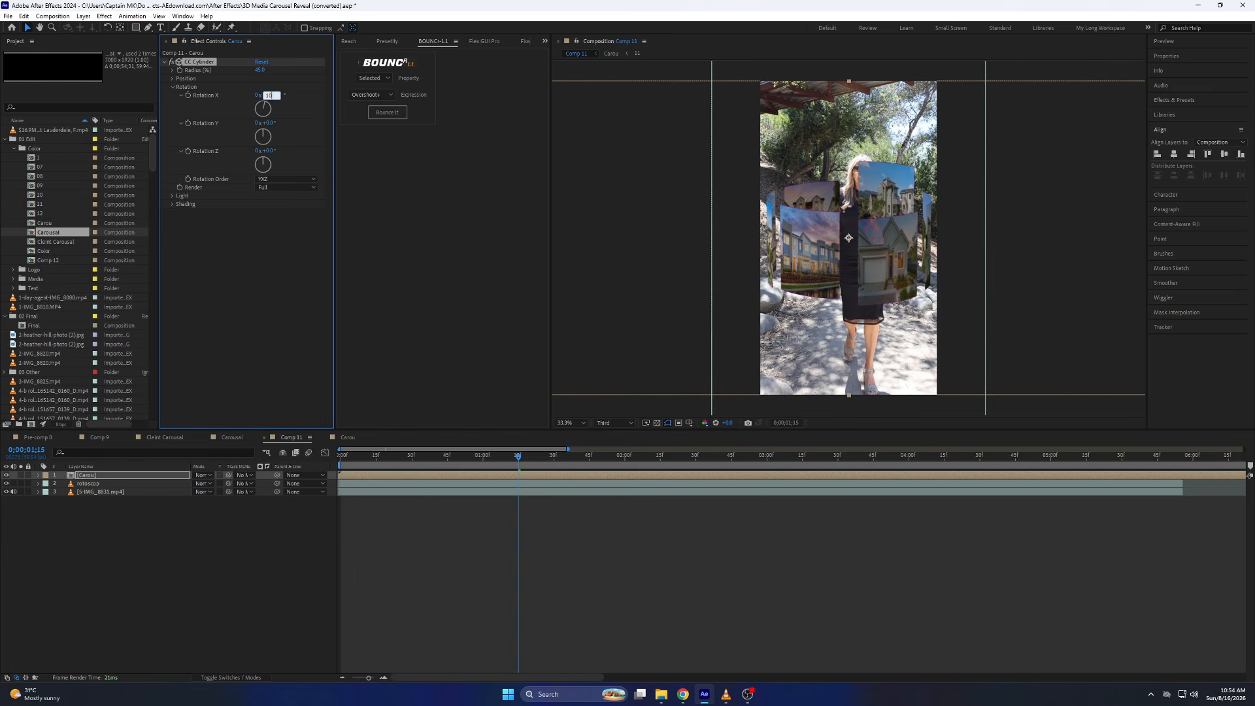
key(Return)
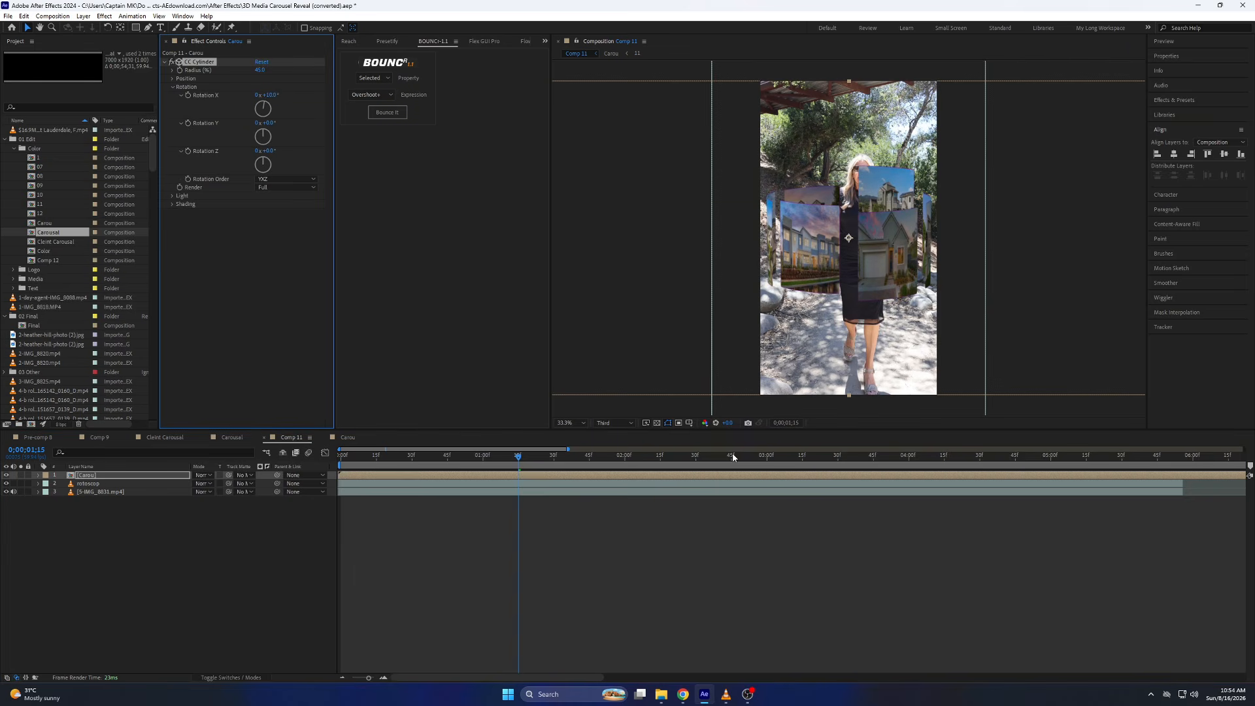
Spin the cylinder continuously with the expression time*65 on Rotation Y and preview the motion
mouse_move(517, 459)
mouse_down()
mouse_move(402, 455)
mouse_move(539, 455)
mouse_up()
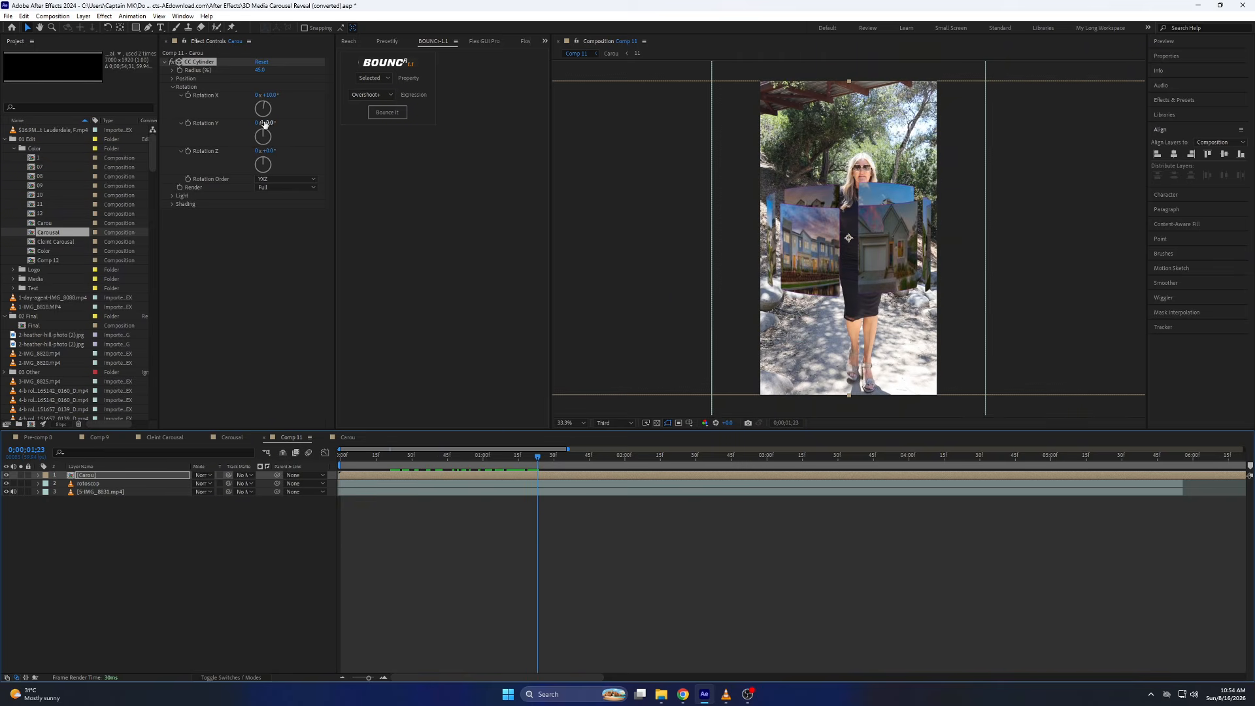
drag(267, 123, 277, 120)
key(ctrl+z)
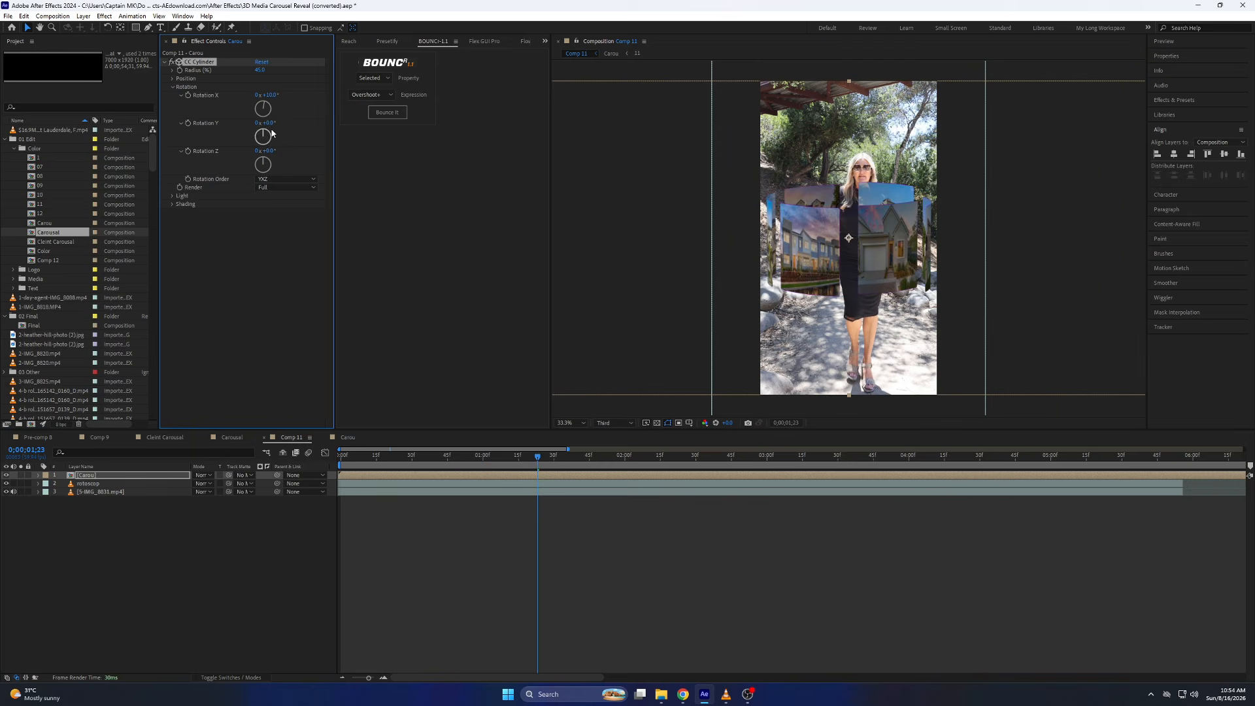
alt+click(188, 124)
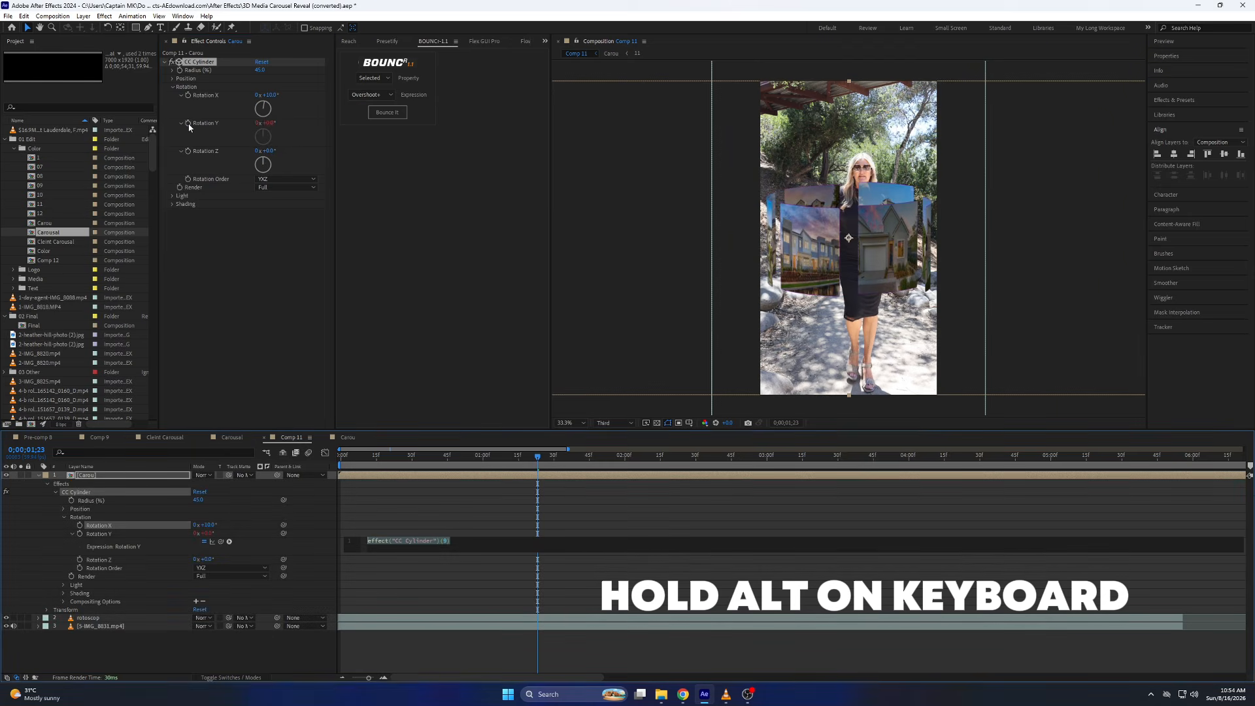
text(time)
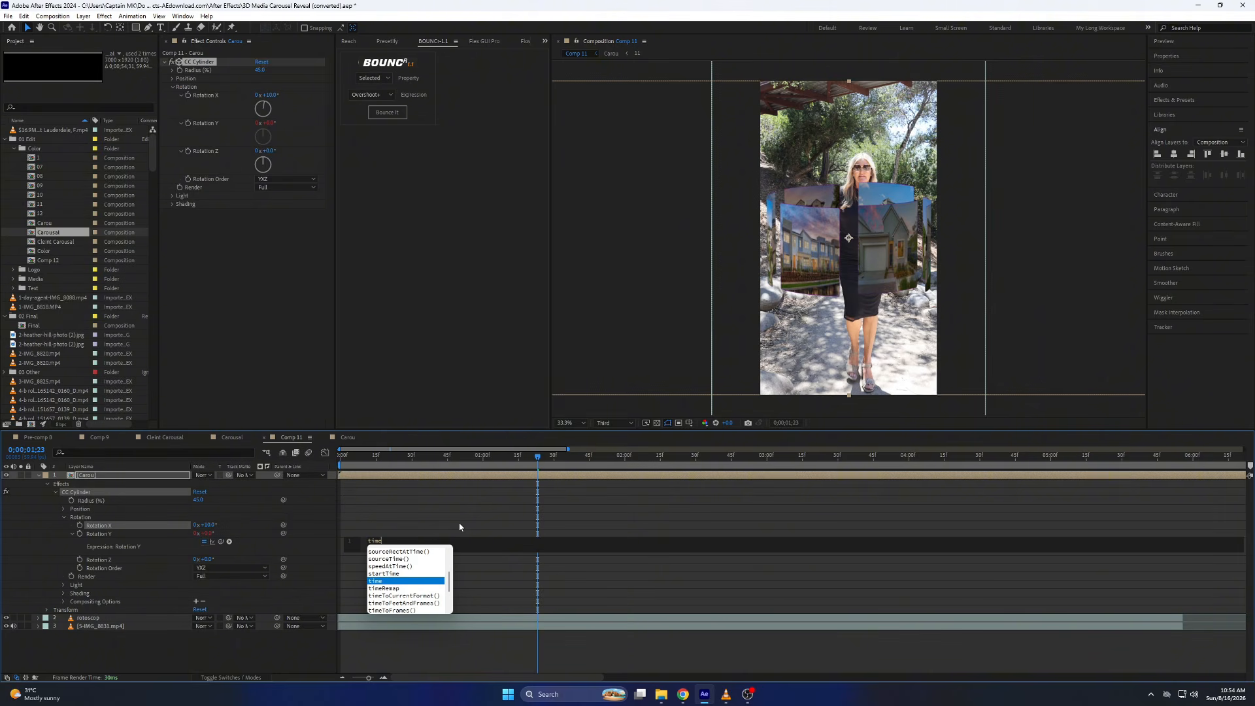
text(*)
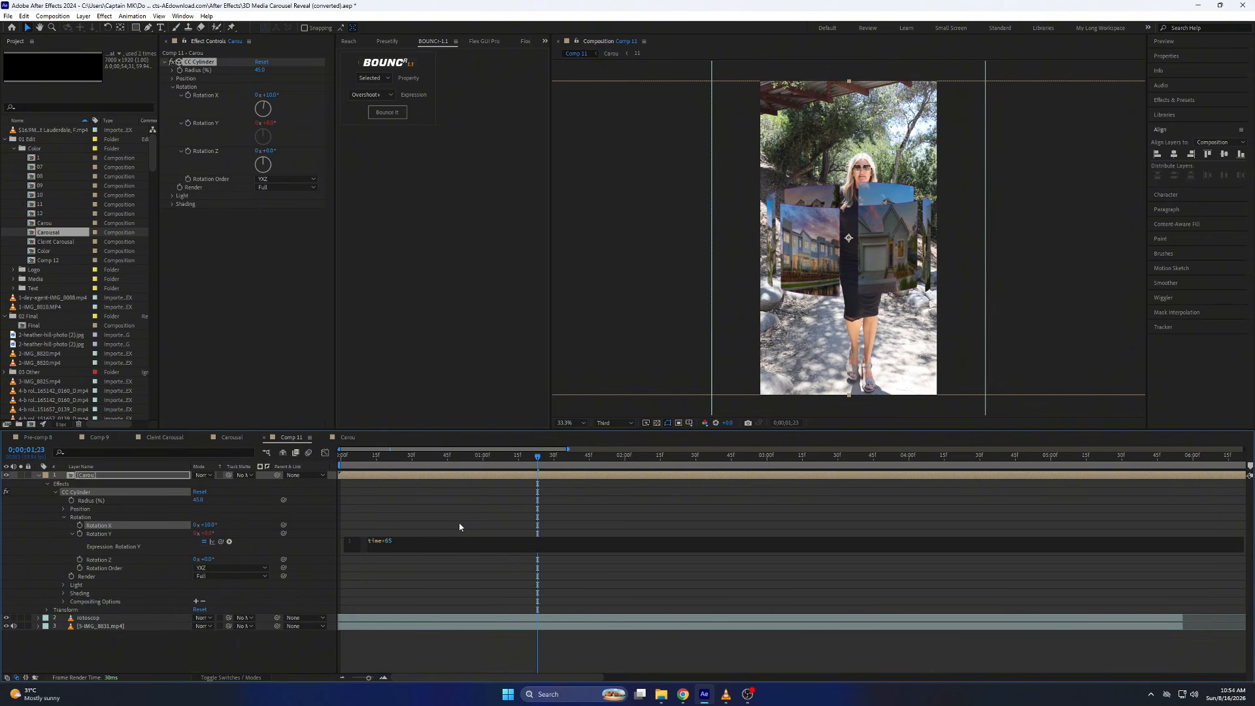
click(459, 527)
key(space)
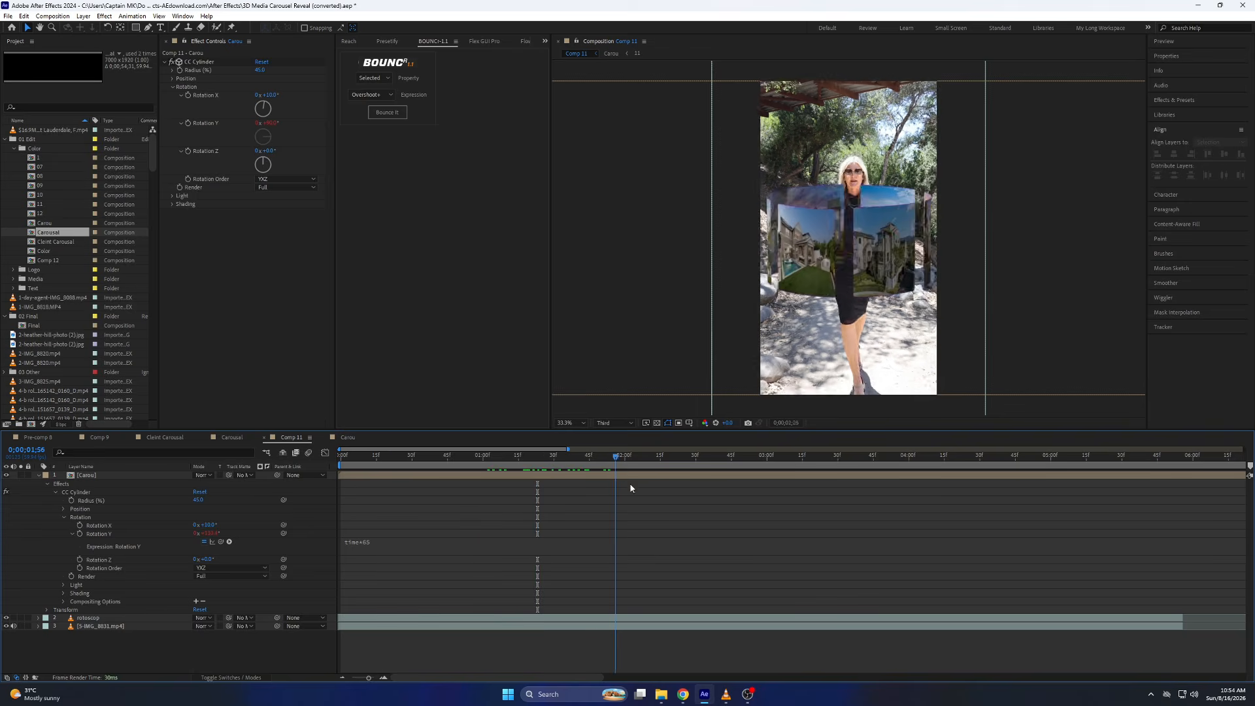
drag(561, 457, 466, 535)
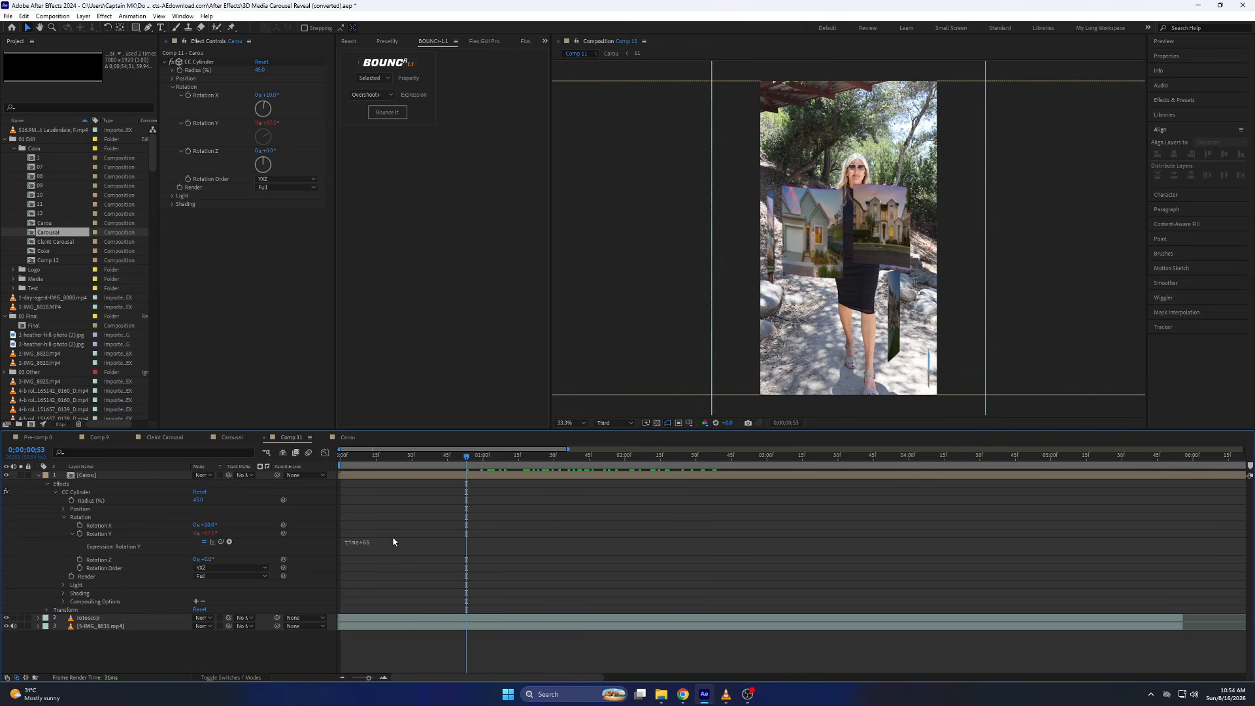
Try the faster expression time*100 on Rotation Y, restore the previous speed and play the composition from the start
click(392, 541)
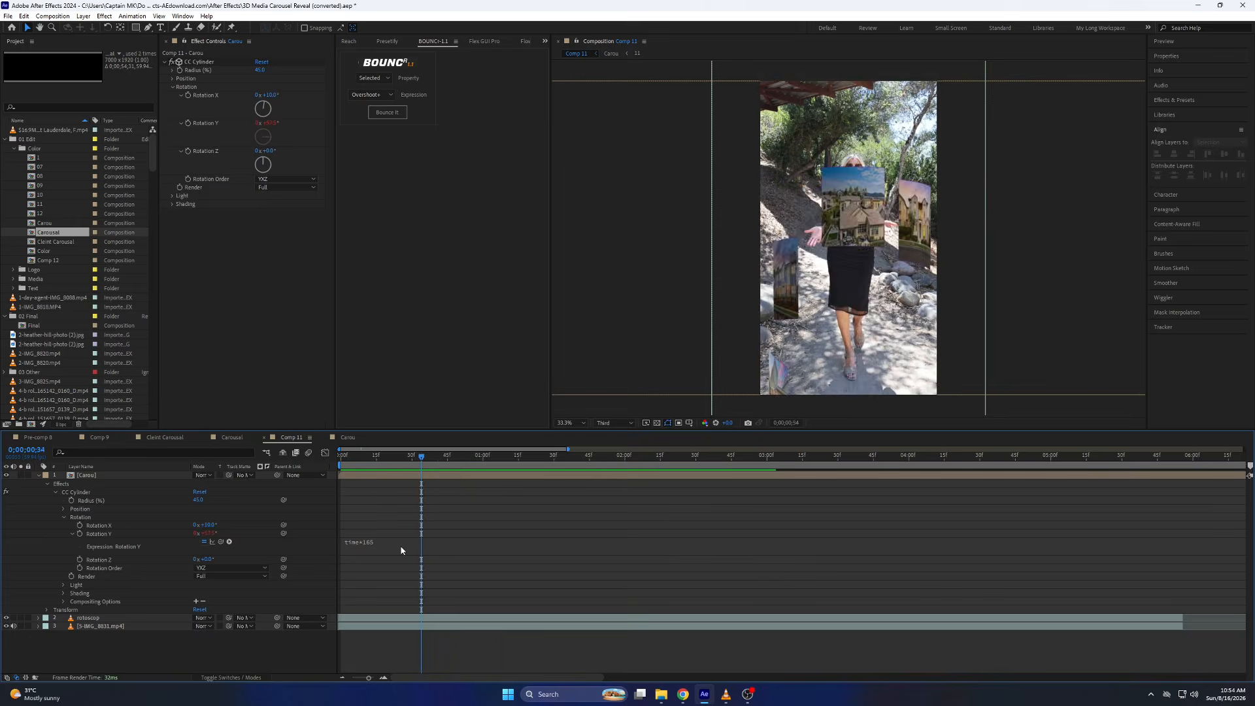
key(space)
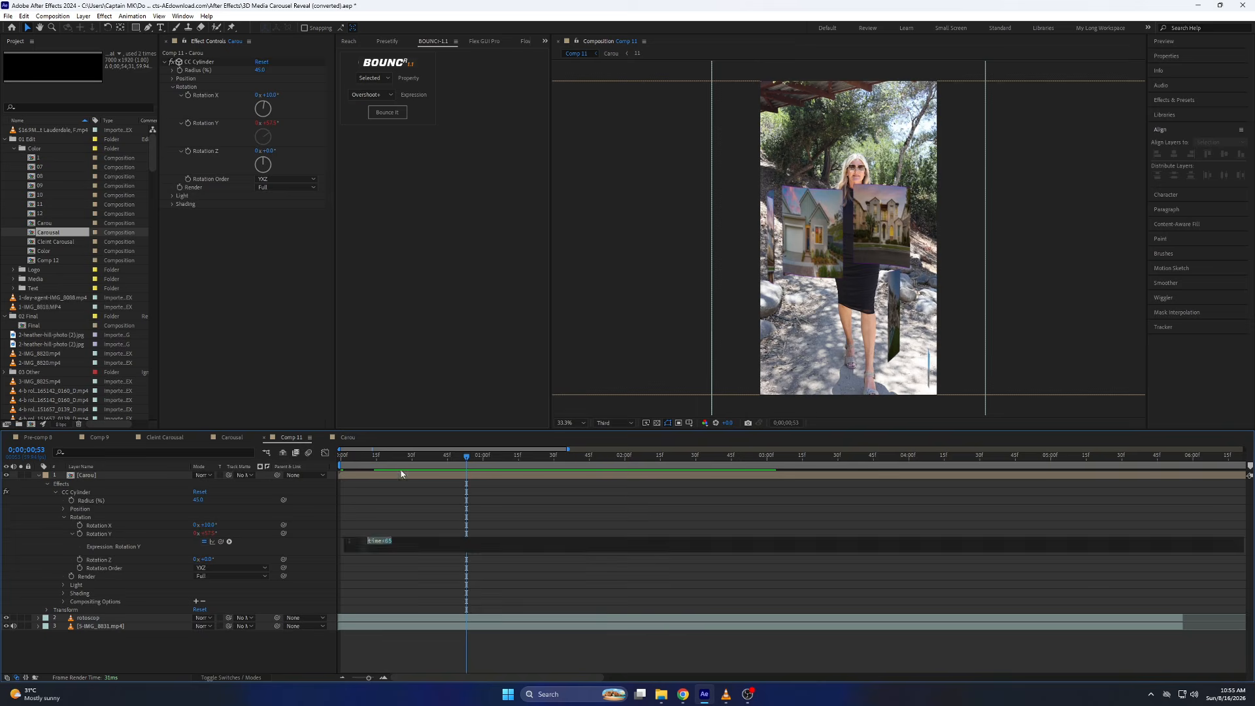
drag(400, 464, 339, 461)
key(space)
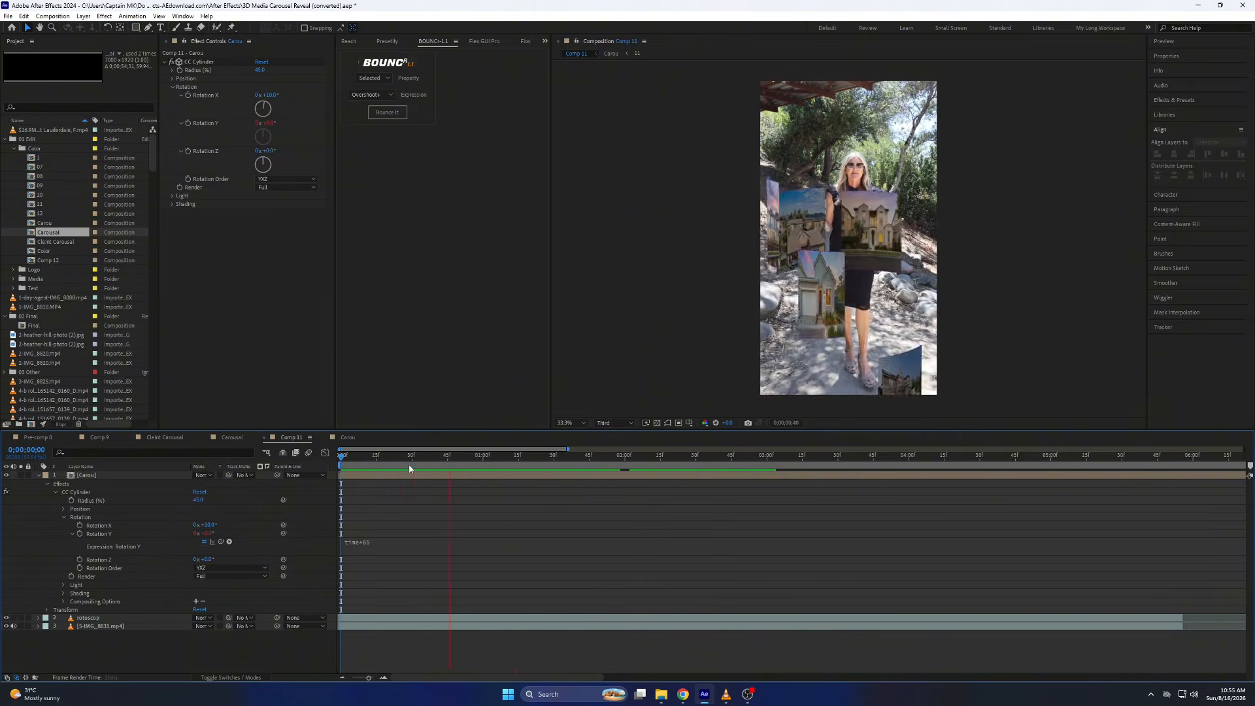
Try stretching the Carou layer vertically at frame 6 and preview the taller cards
click(356, 467)
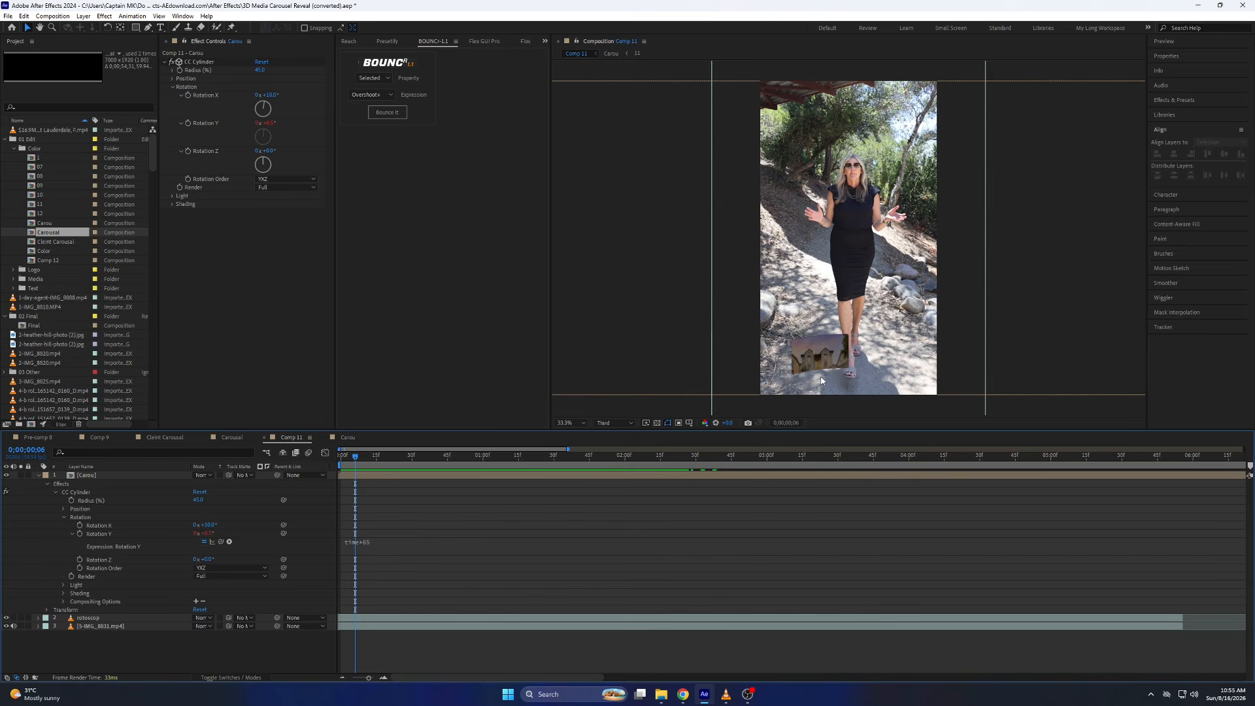
click(456, 476)
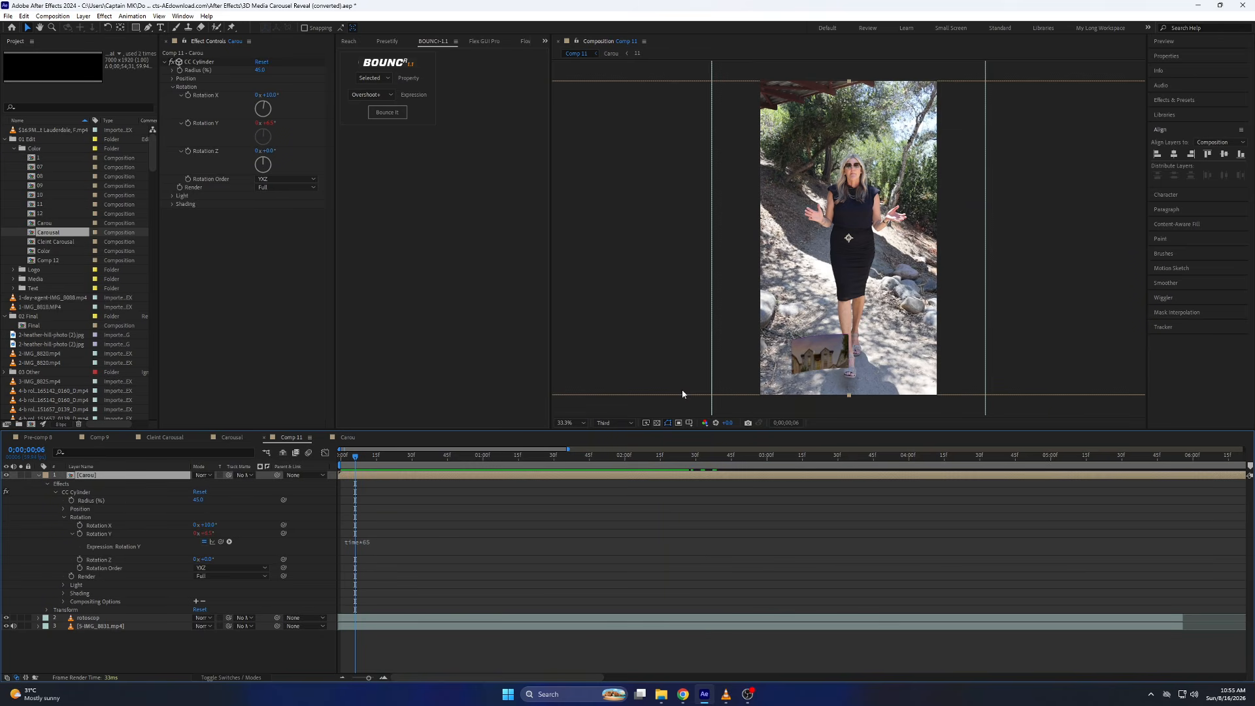
click(848, 399)
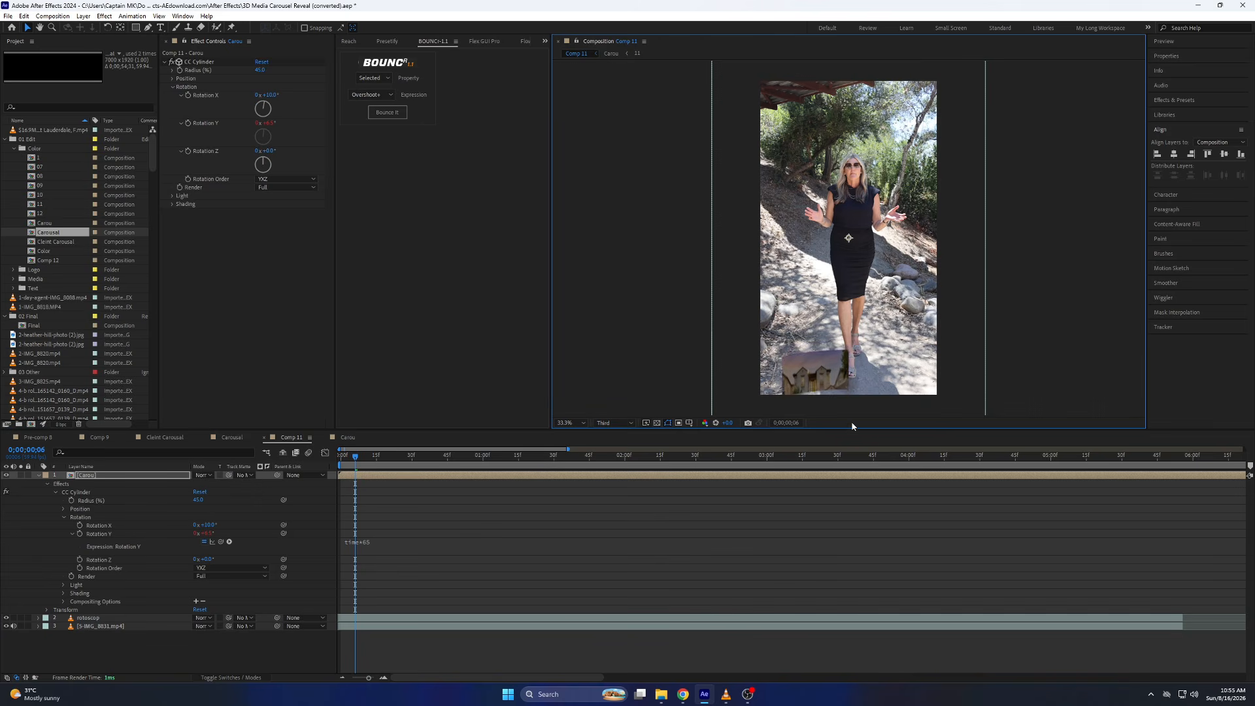
key(space)
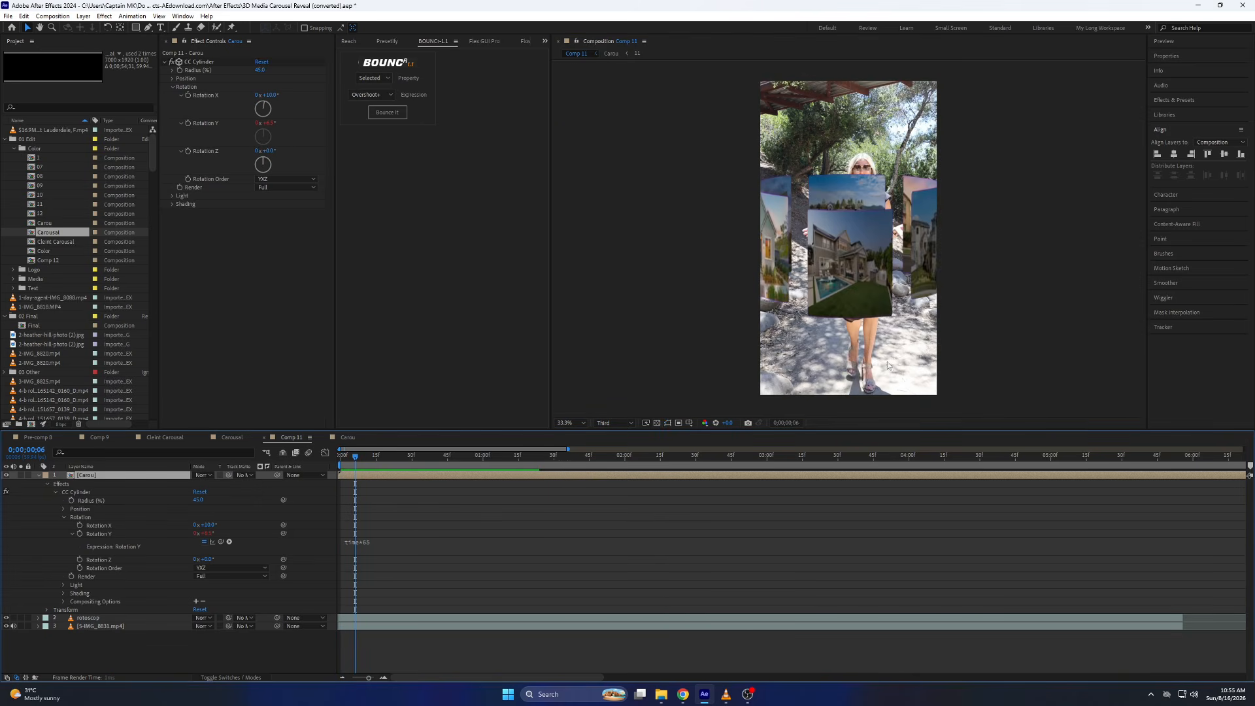
Move the Carou layer straight down to just below the presenter's hands and set the CC Cylinder radius to 40%
drag(340, 458, 364, 462)
drag(883, 239, 883, 281)
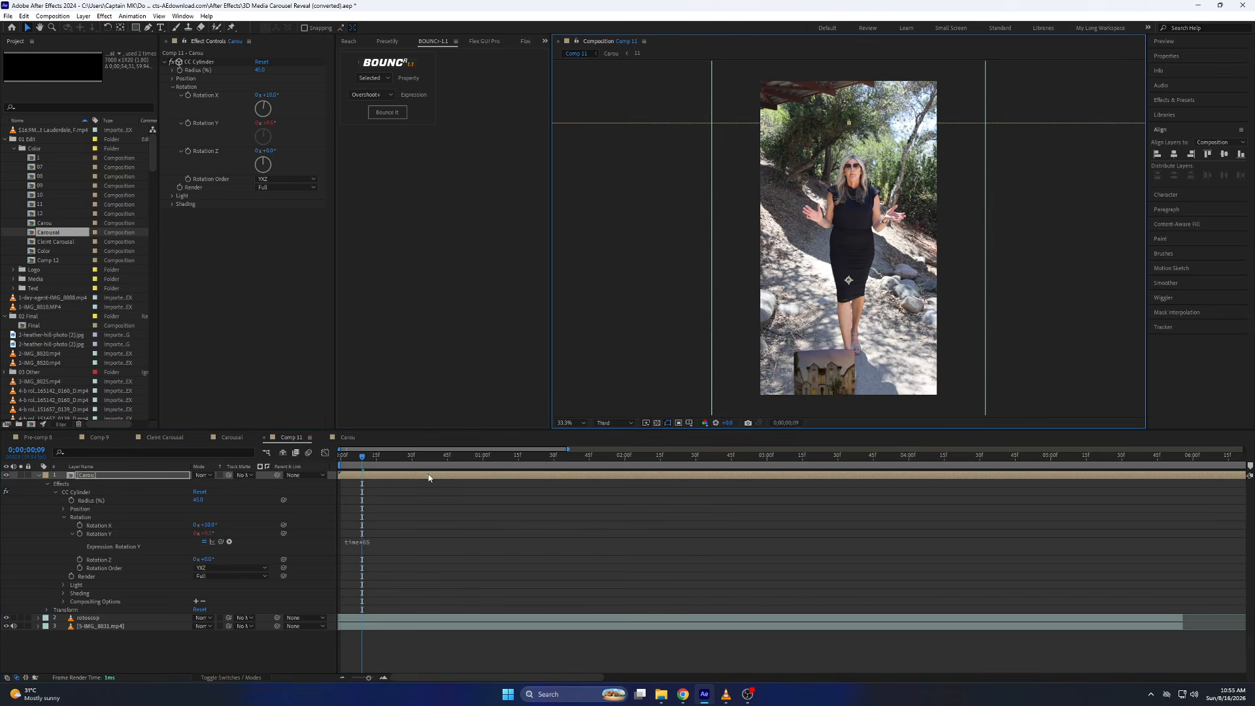
drag(412, 460, 550, 469)
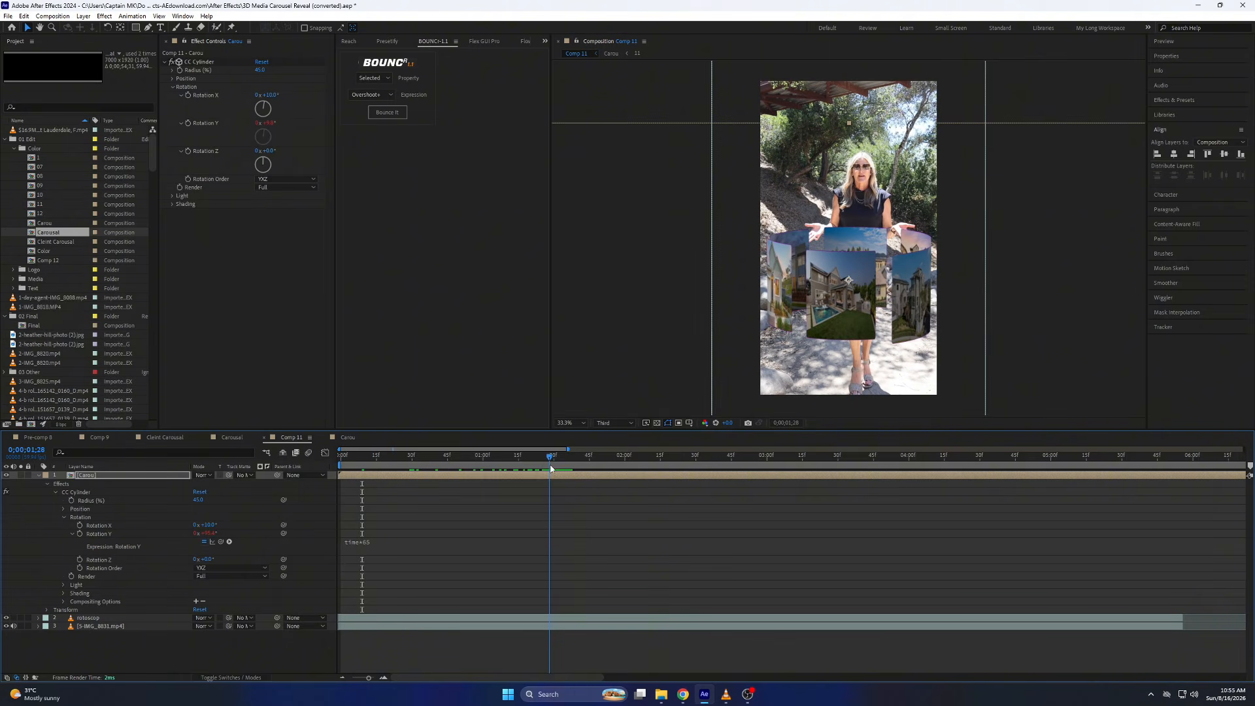
click(262, 70)
key(Return)
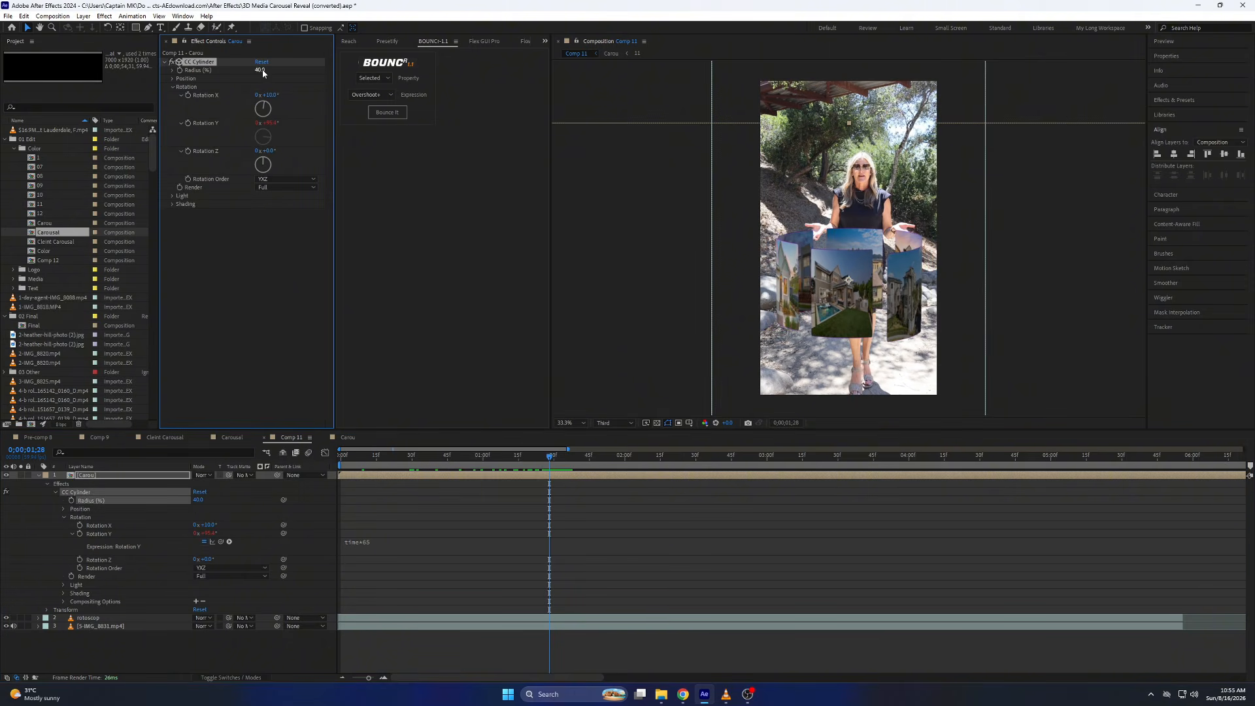
Raise the Carou layer slightly and scrub through the reveal to check the cards' height against the presenter
click(345, 465)
drag(344, 465, 360, 461)
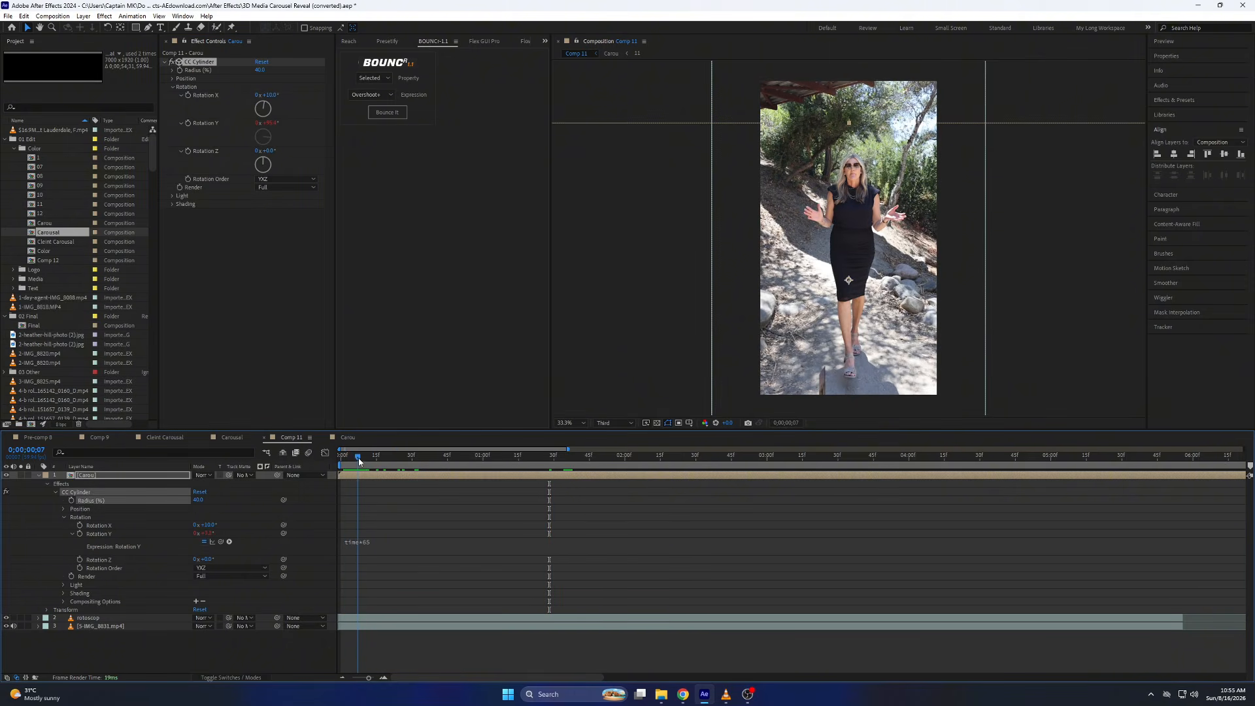
drag(891, 295, 891, 281)
drag(348, 461, 584, 453)
Set the CC Cylinder render mode to Outside and preview the carousel's front cards
click(291, 190)
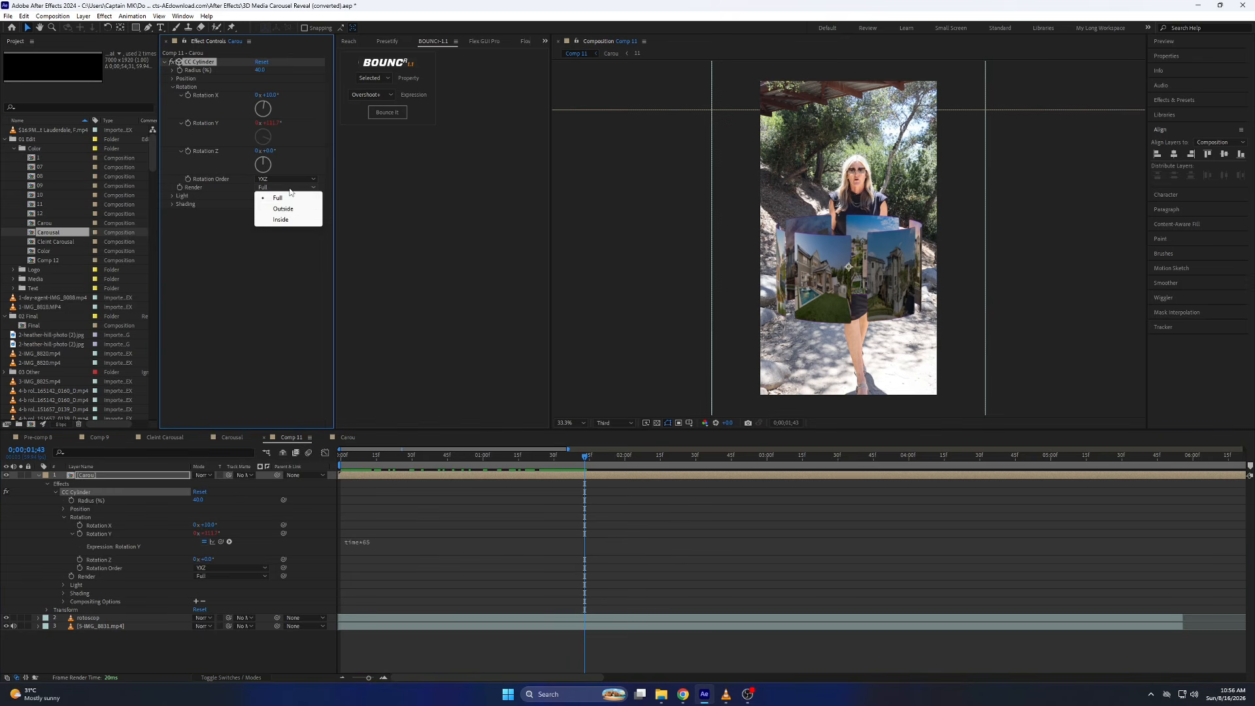
click(285, 209)
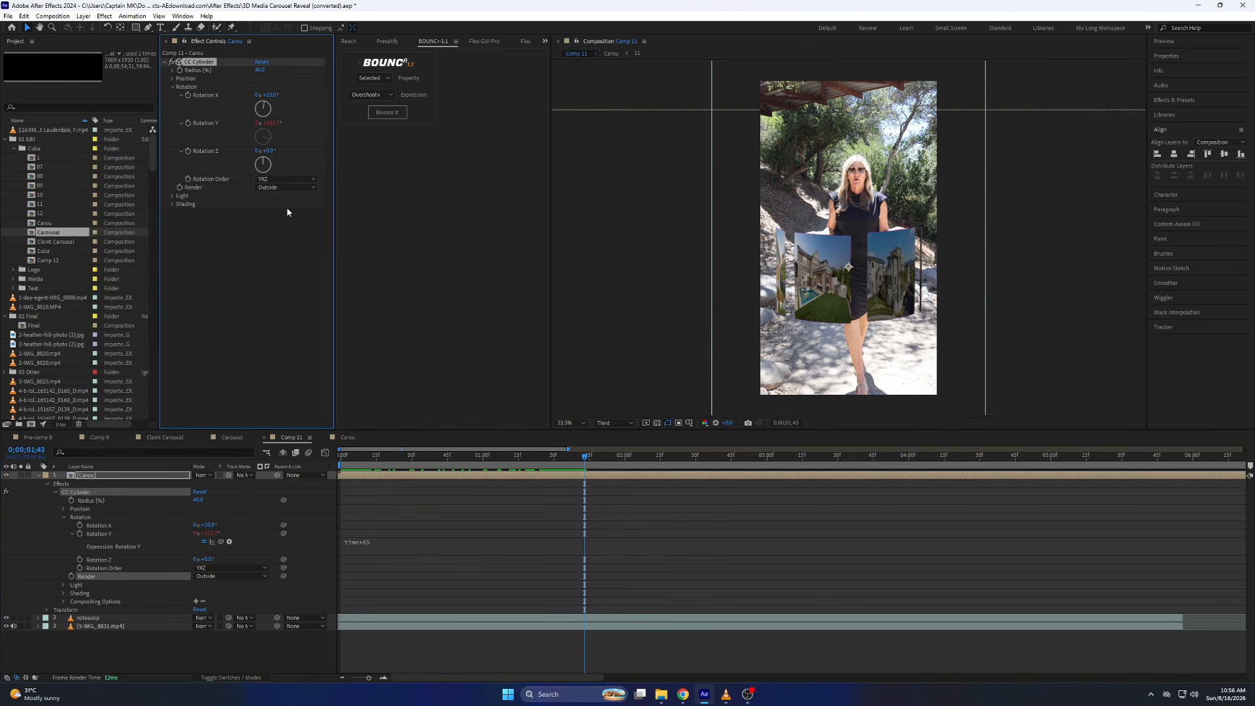
key(space)
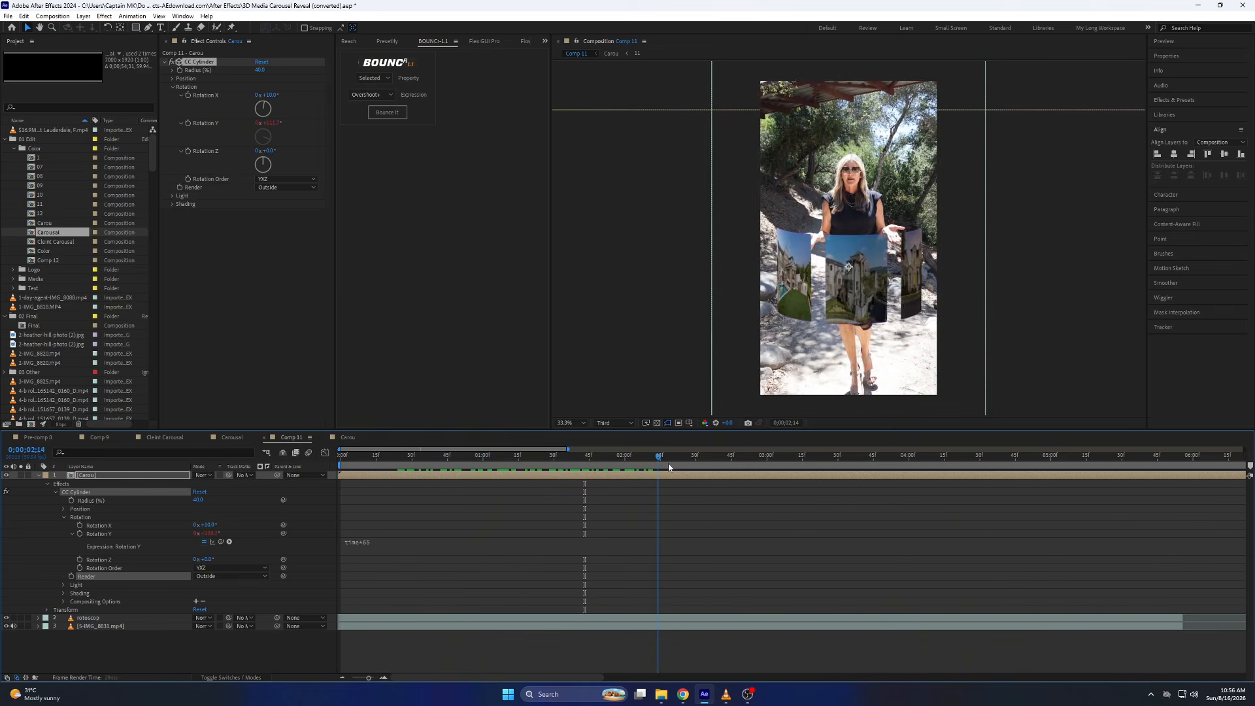
Try other Rotation X and Z values and the XZY rotation order on the Carou layer's CC Cylinder, reverting each change
mouse_move(273, 99)
mouse_down()
mouse_move(288, 106)
mouse_move(277, 76)
mouse_up()
key(ctrl+z)
key(ctrl+z)
mouse_move(272, 151)
mouse_down()
mouse_move(290, 152)
mouse_move(260, 155)
mouse_up()
key(ctrl+z)
click(291, 179)
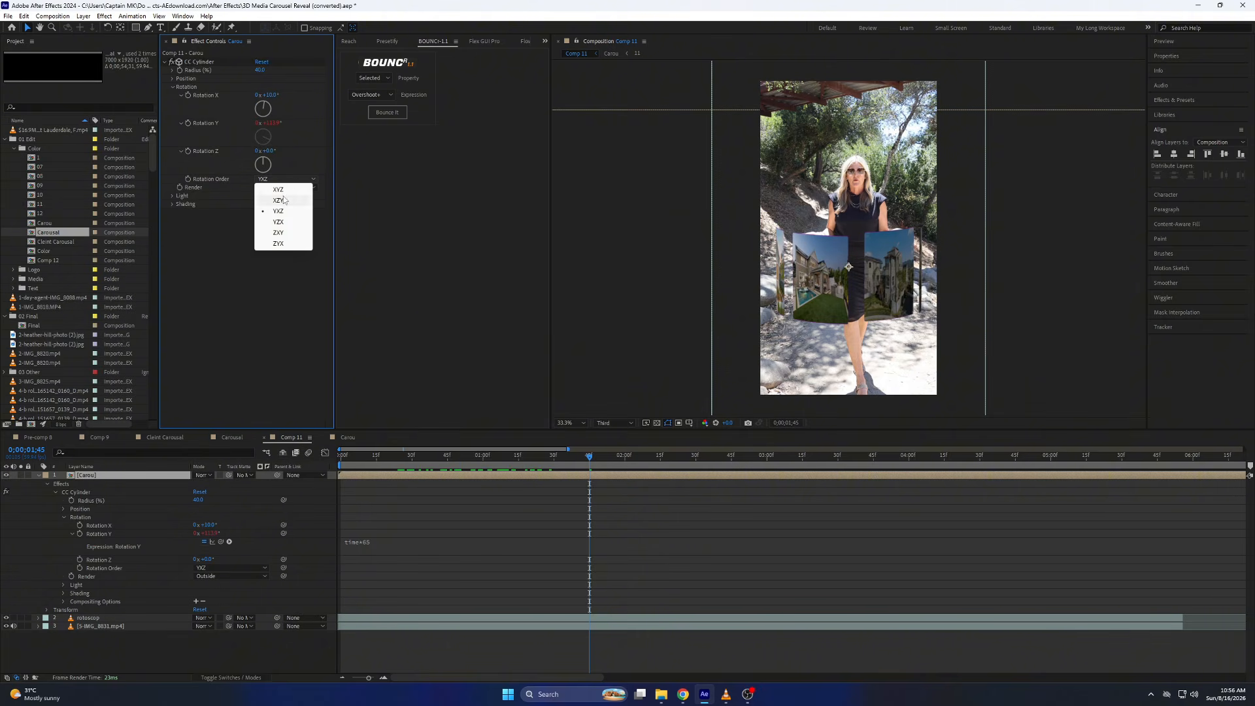
click(278, 200)
key(ctrl+z)
click(281, 180)
click(279, 211)
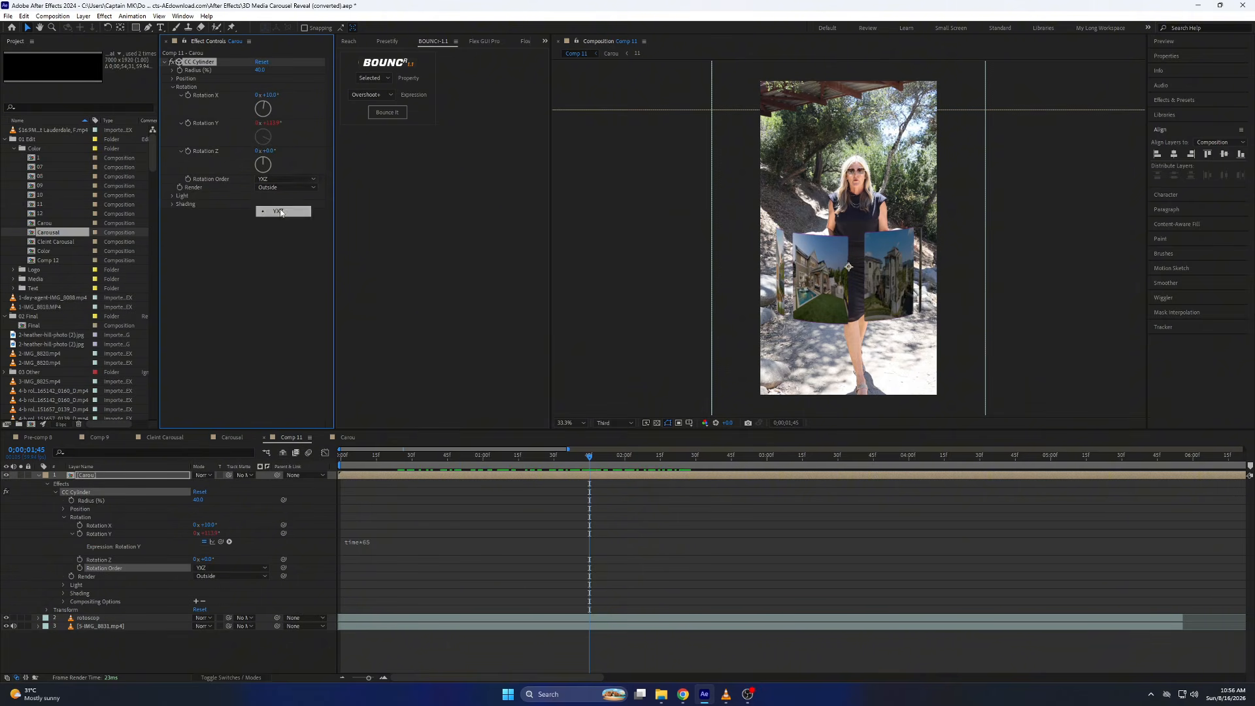
Duplicate the Carou layer, naming the upper copy "top" and the lower one "back"
click(37, 475)
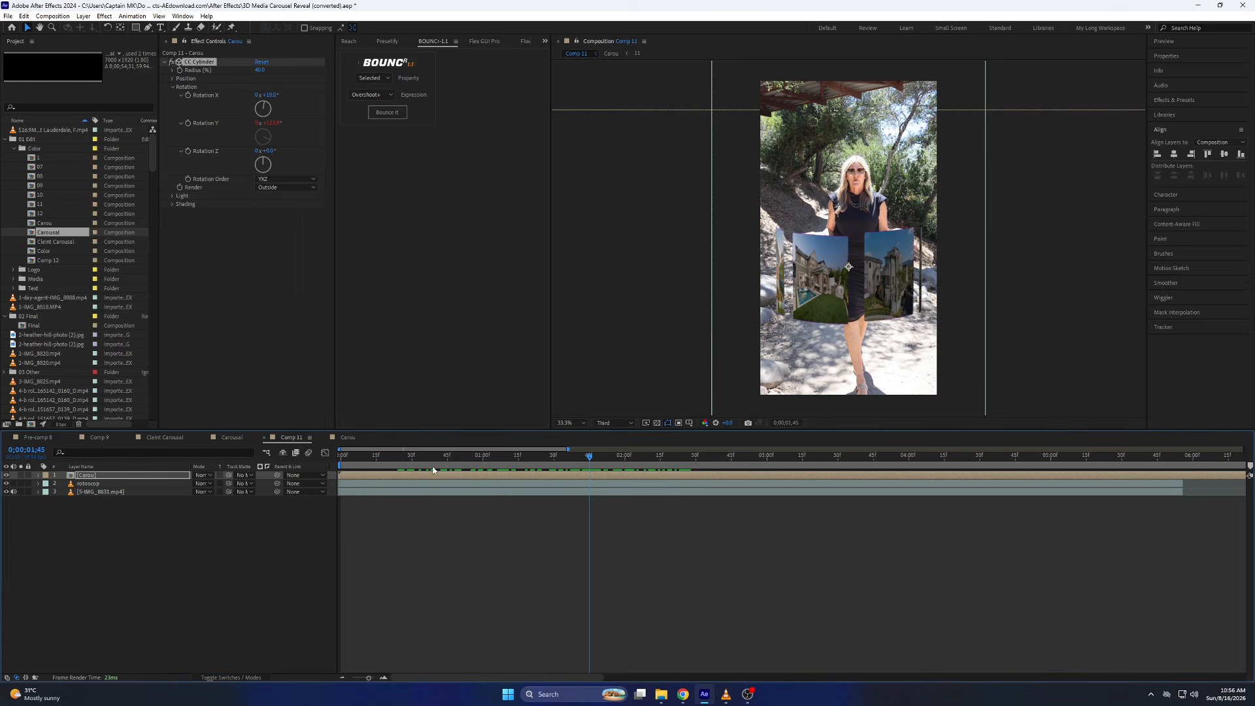
click(98, 477)
key(ctrl+d)
right_click(99, 476)
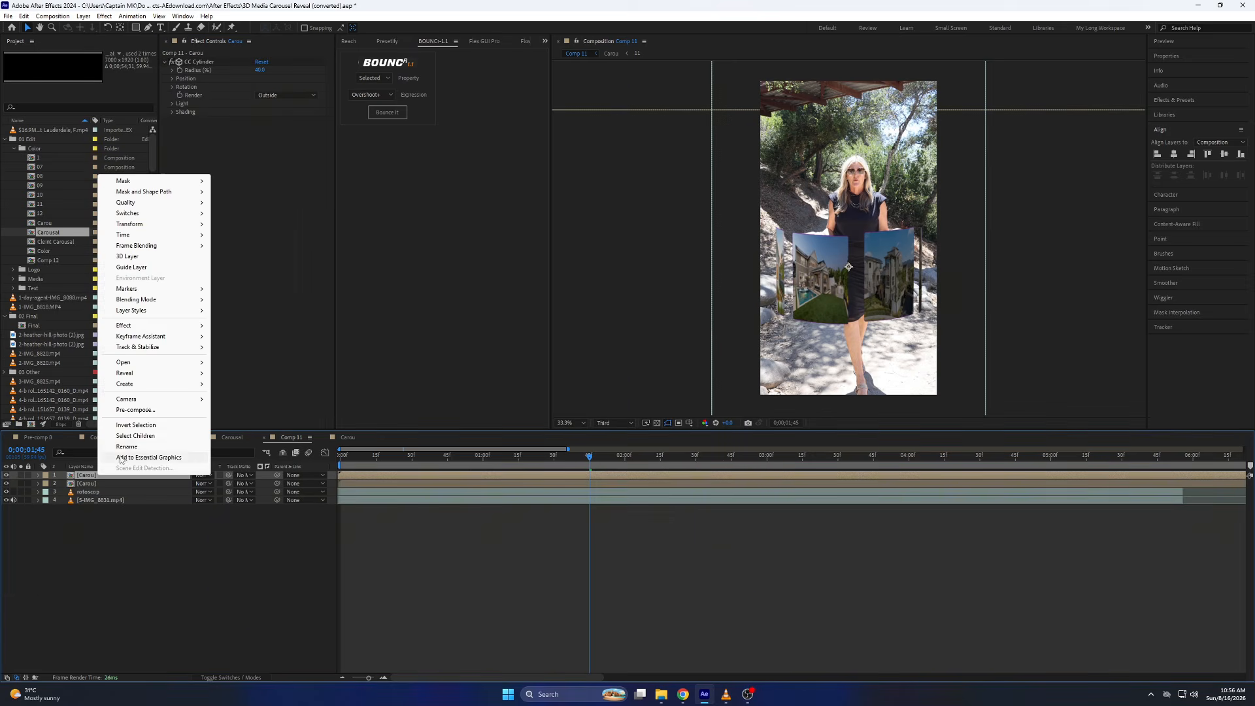
click(126, 446)
text(top)
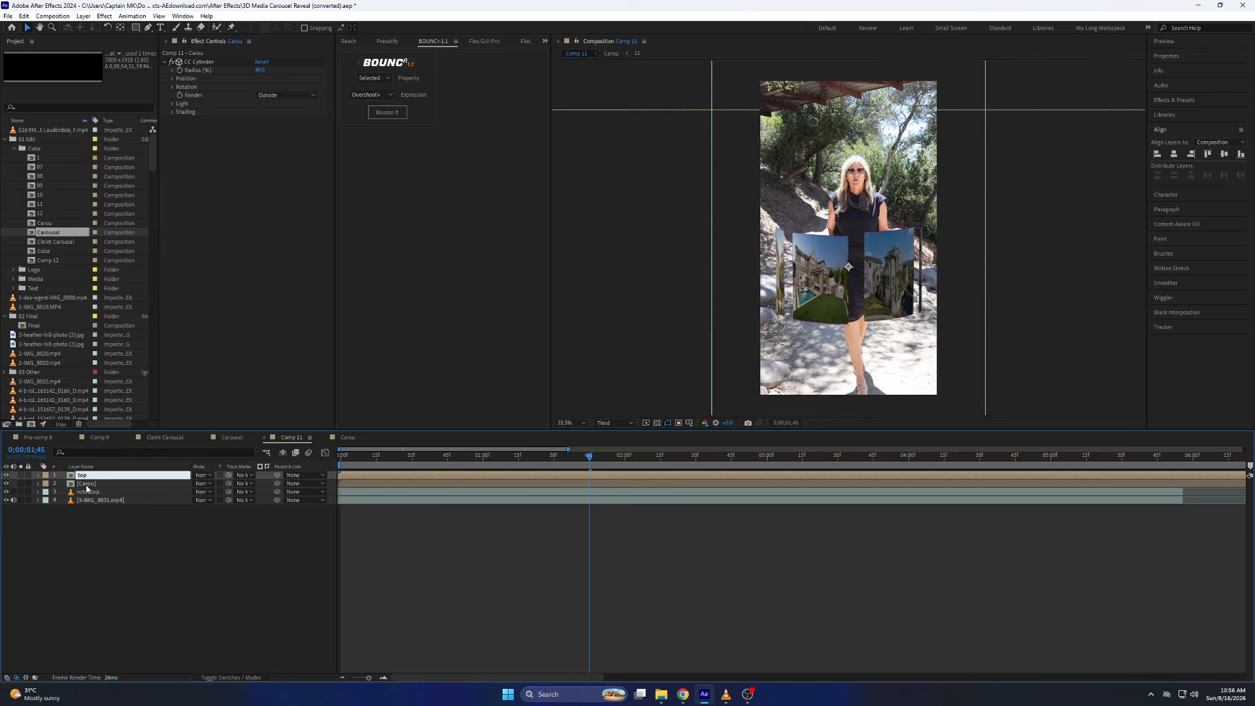
right_click(86, 484)
click(112, 455)
text(back)
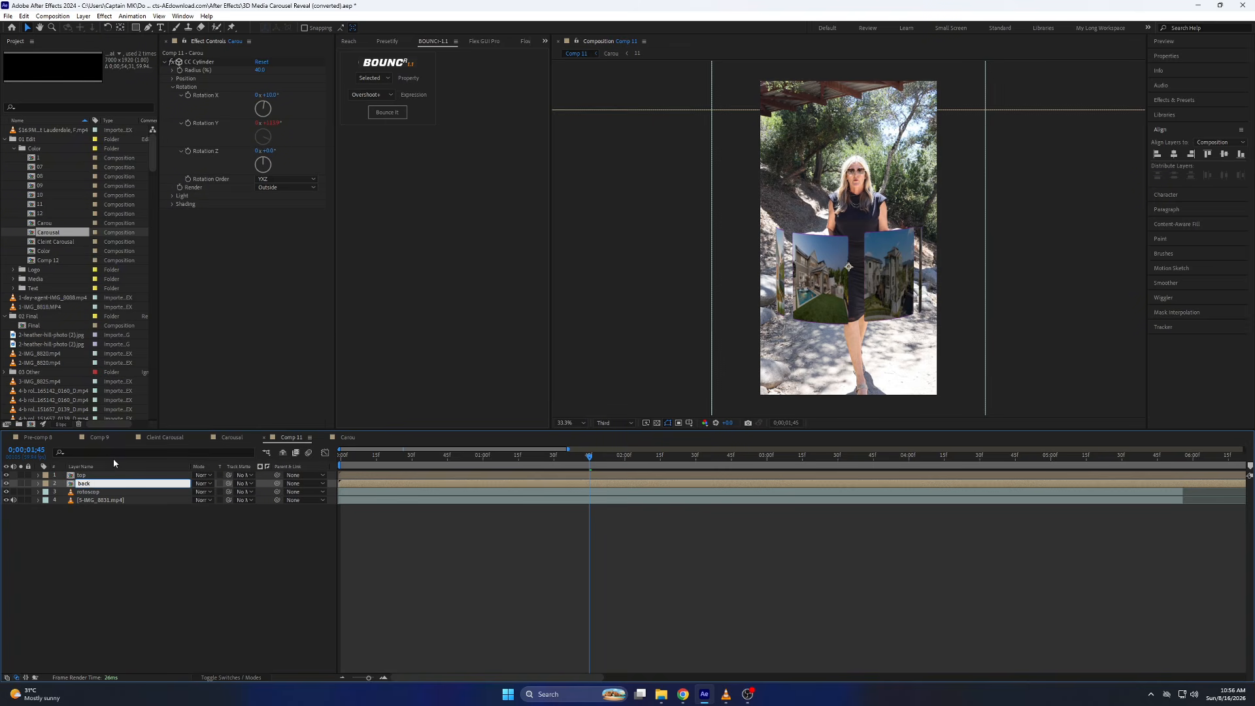
key(Return)
Set the back layer's CC Cylinder render mode to Inside and place the rotoscop layer between top and back
click(280, 190)
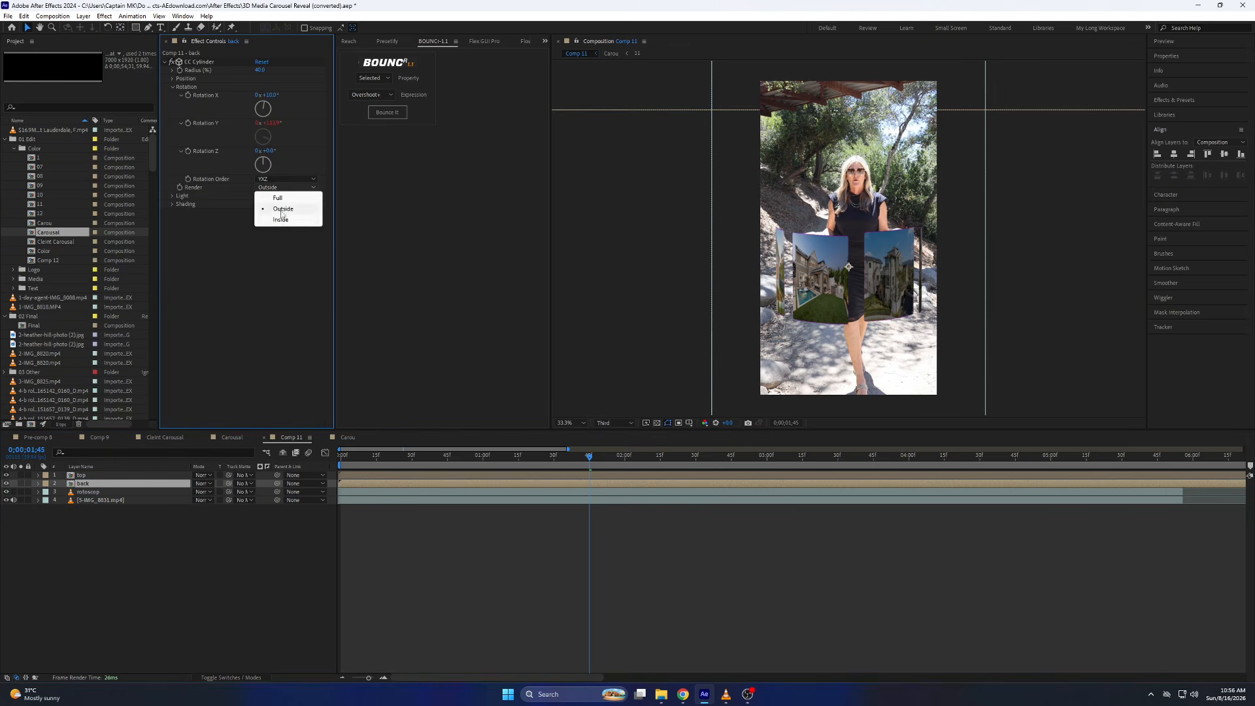
click(281, 221)
drag(86, 493, 90, 484)
drag(417, 455, 628, 458)
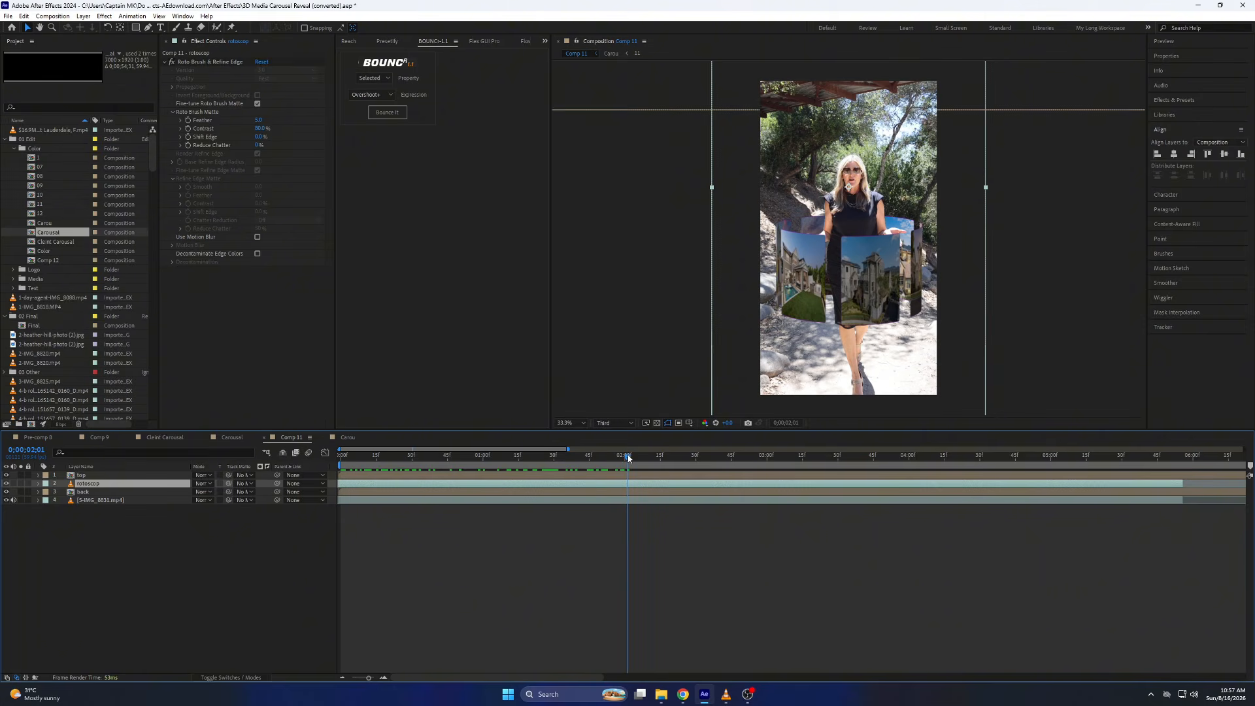
Set the back layer's blending mode to Screen and scrub through the carousel
click(104, 492)
click(203, 491)
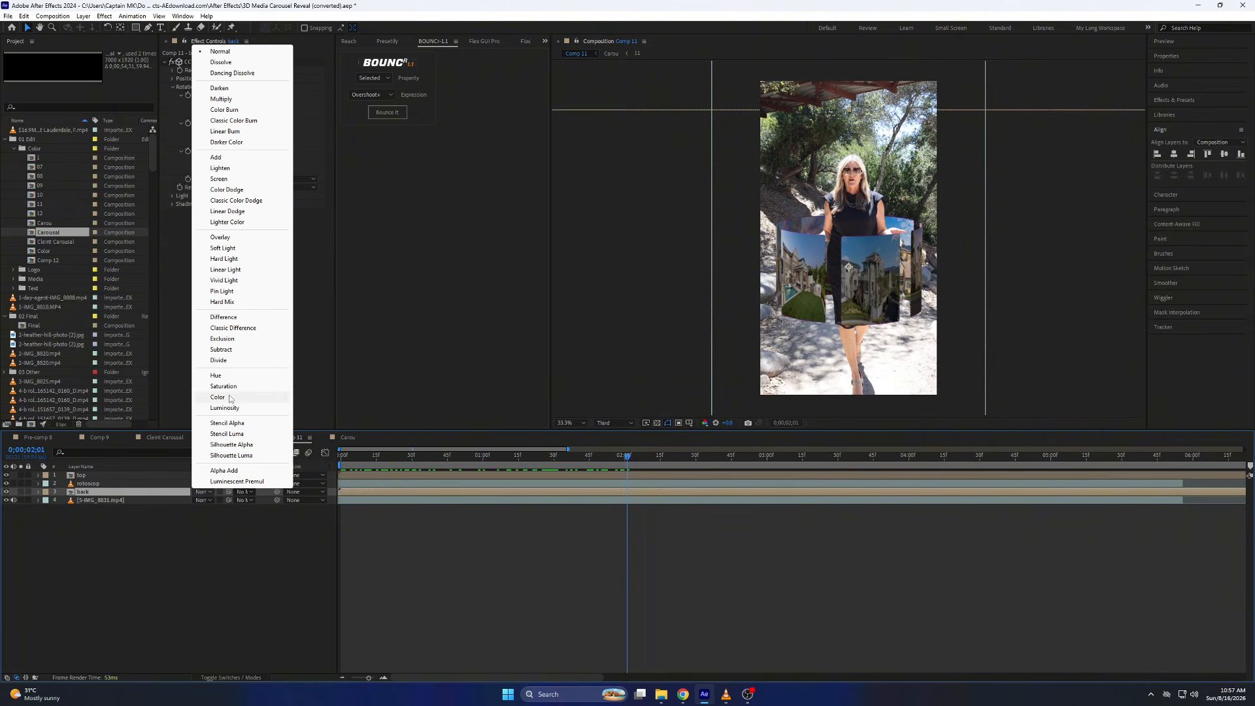
click(219, 179)
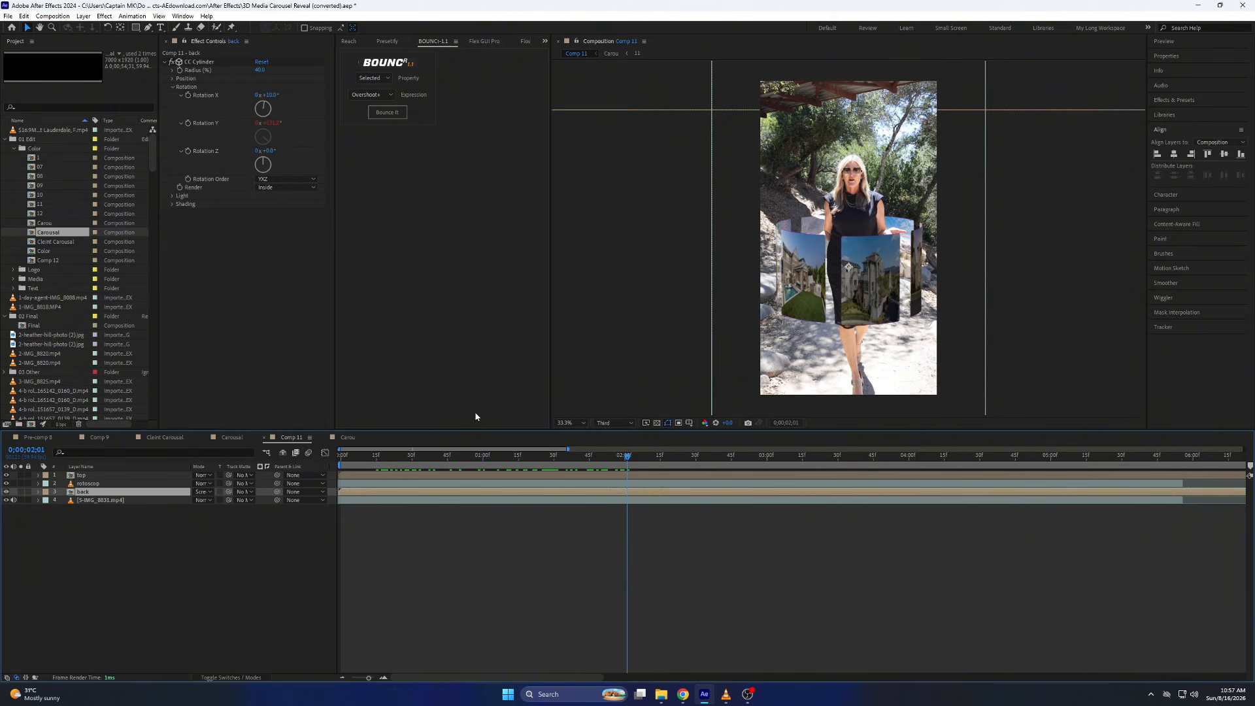
drag(550, 456, 582, 476)
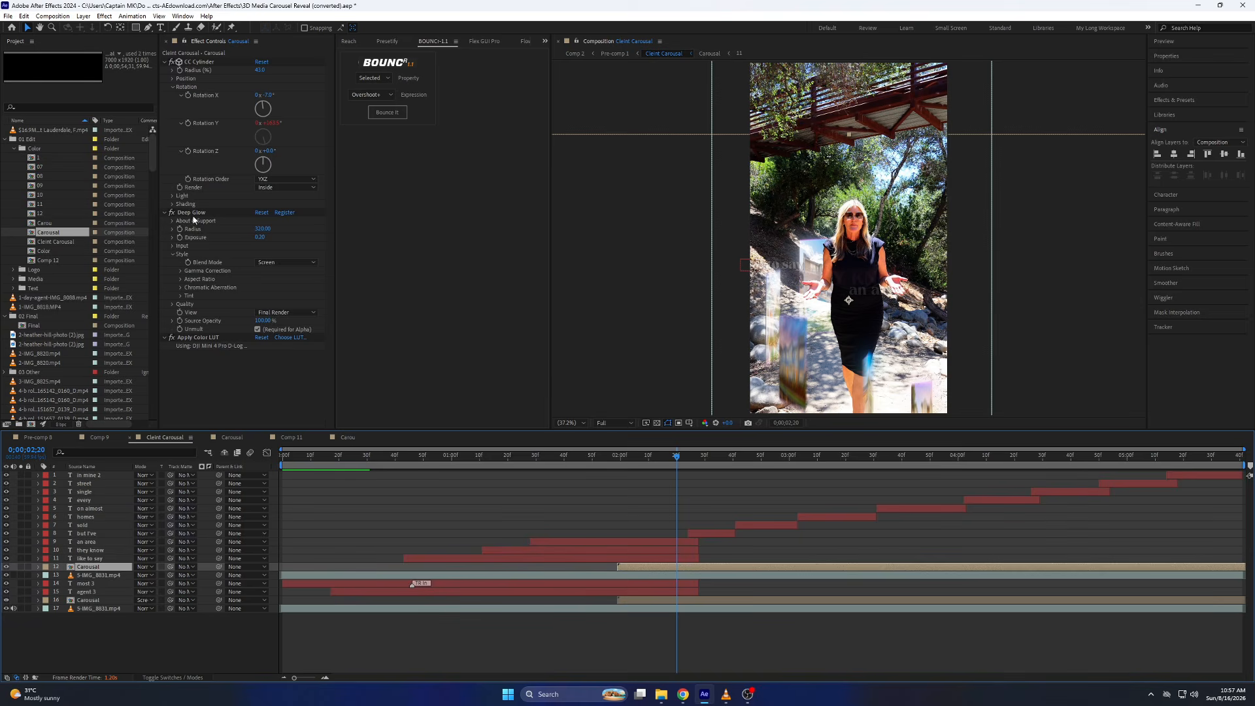
Copy the Deep Glow effect from the Carousal layer in Client Carousal and paste it onto Comp 11's back and top layers
click(192, 213)
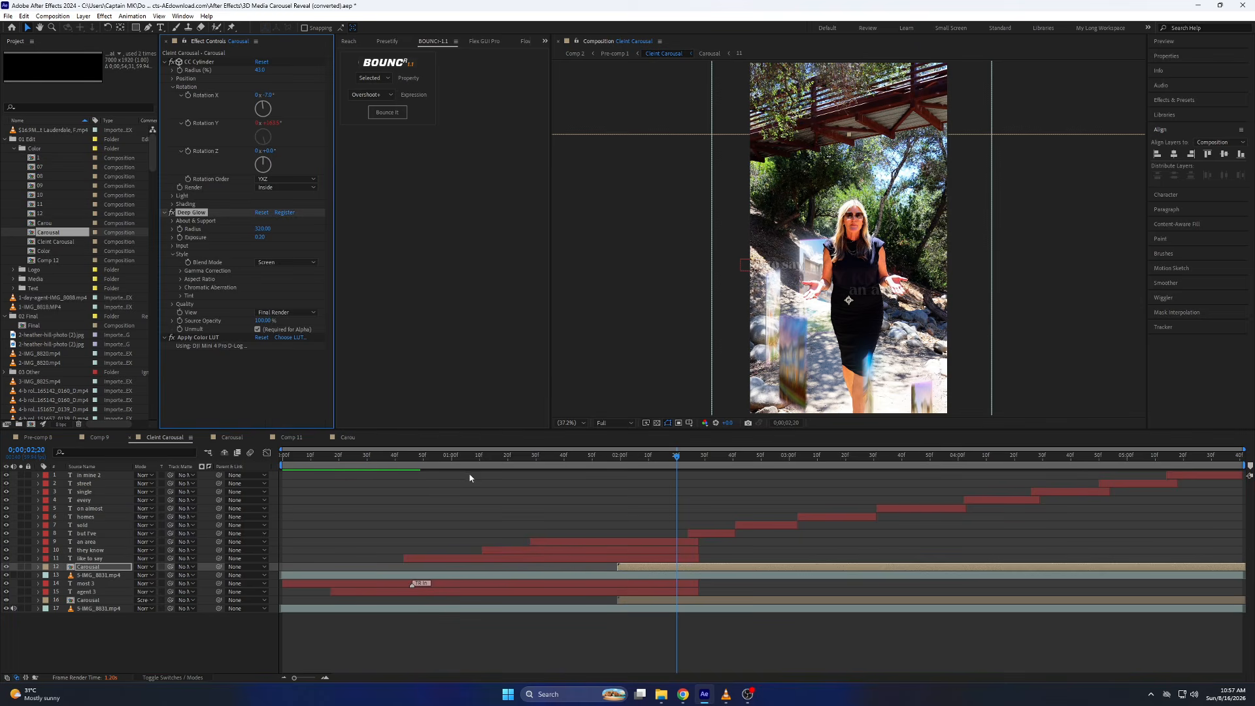
drag(671, 462, 721, 478)
click(288, 437)
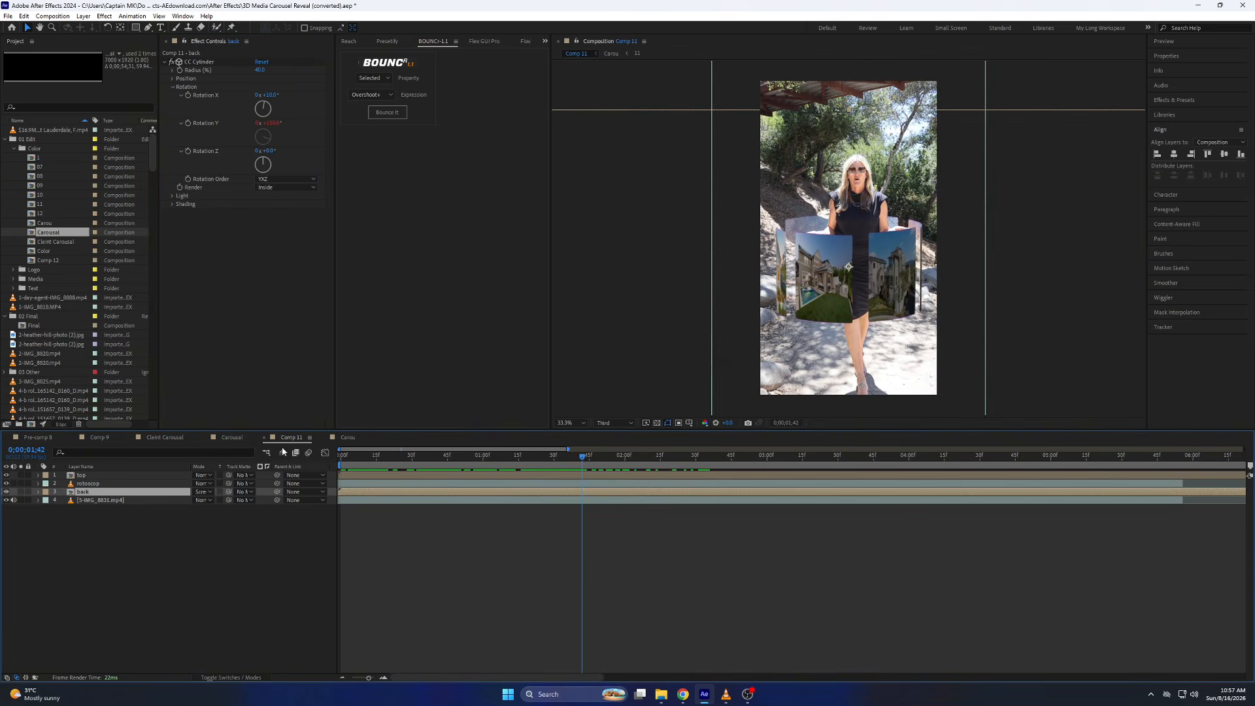
click(405, 477)
key(ctrl+v)
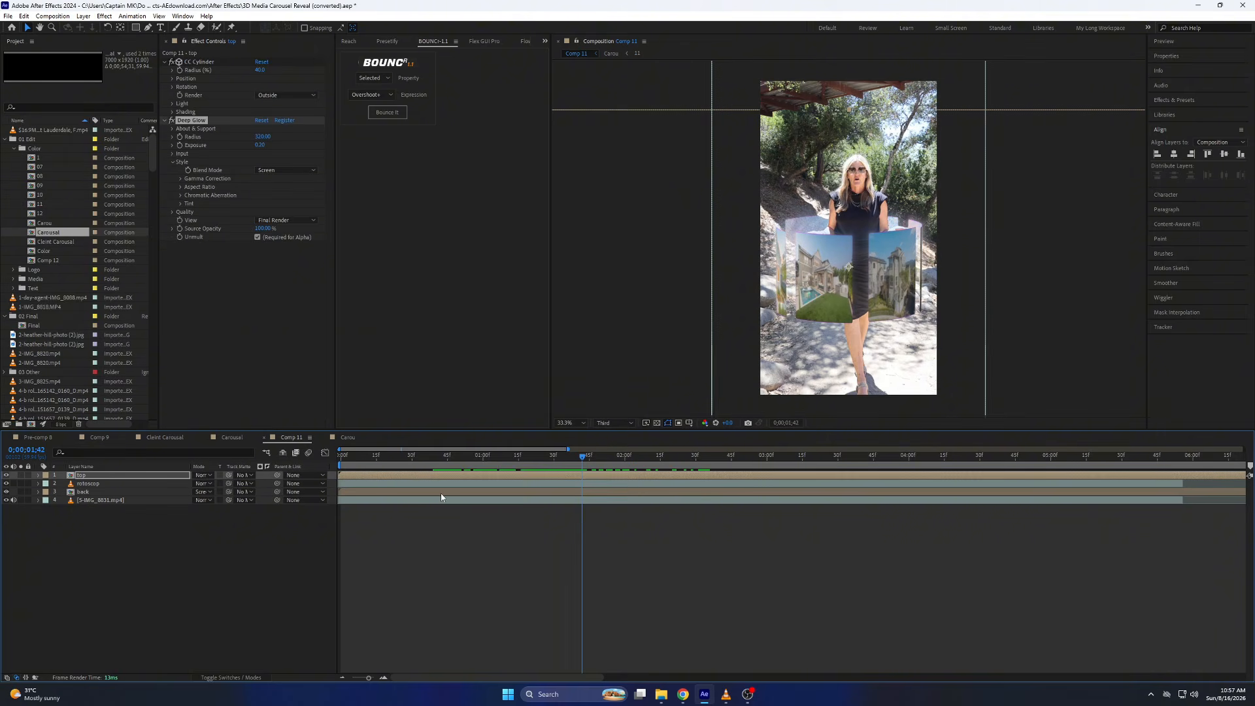
click(535, 540)
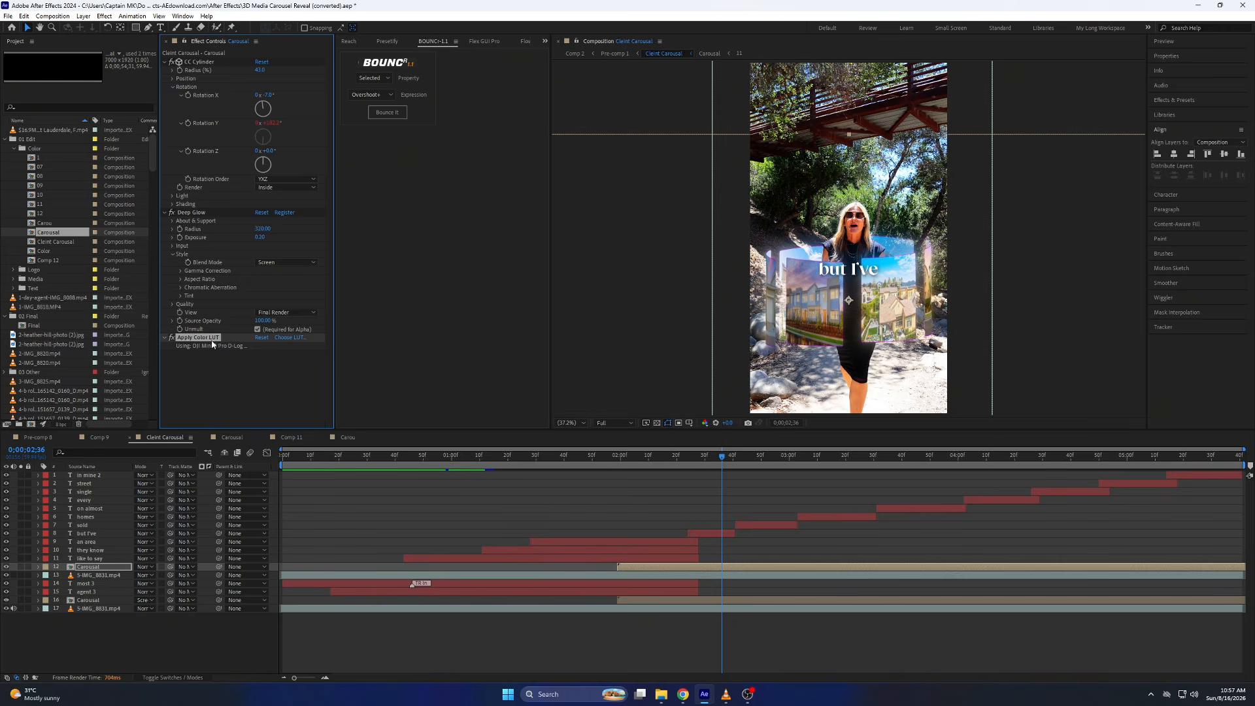
Paste the Apply Color LUT effect copied from Client Carousal onto Comp 11's back and top layers and preview the result
click(286, 439)
click(144, 491)
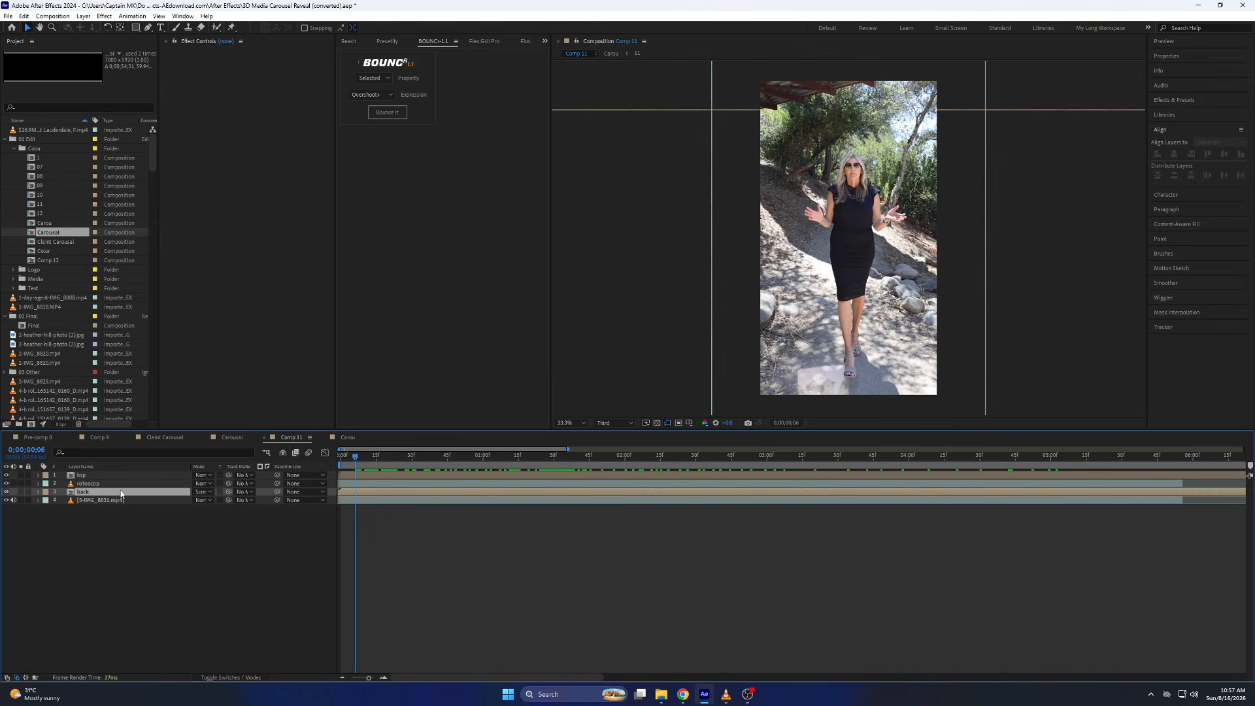
key(Return)
click(118, 476)
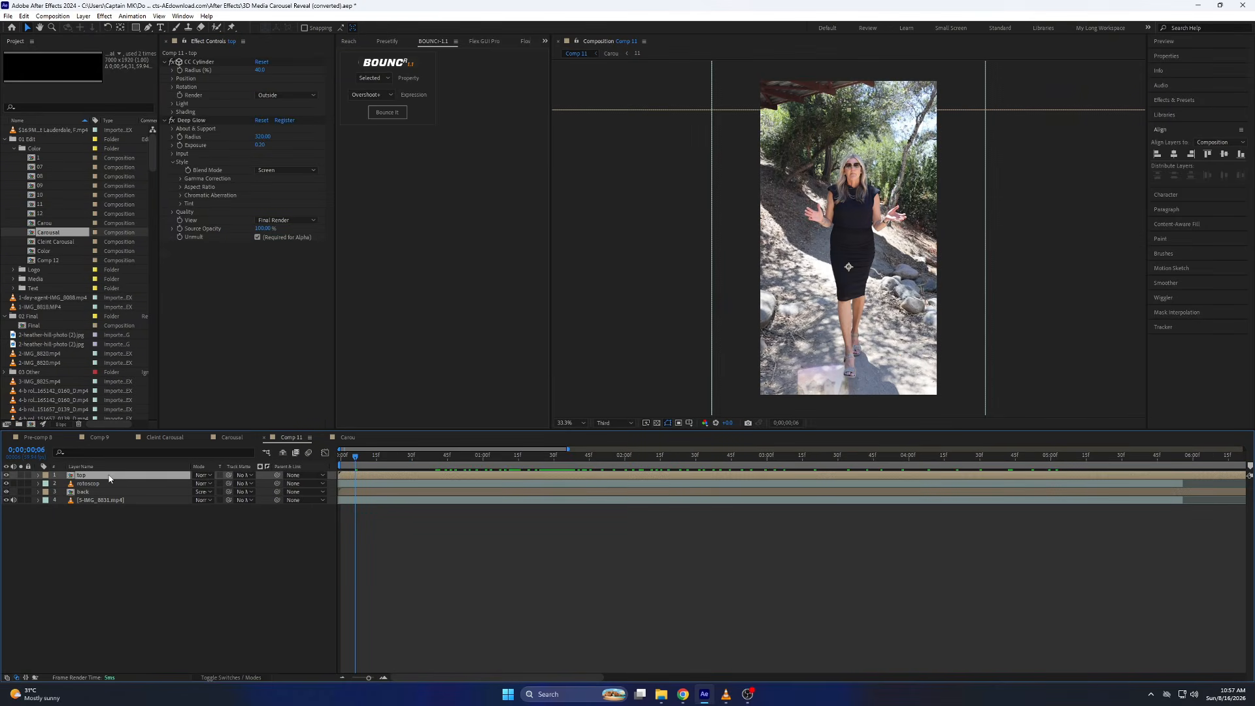
drag(366, 458, 593, 488)
key(space)
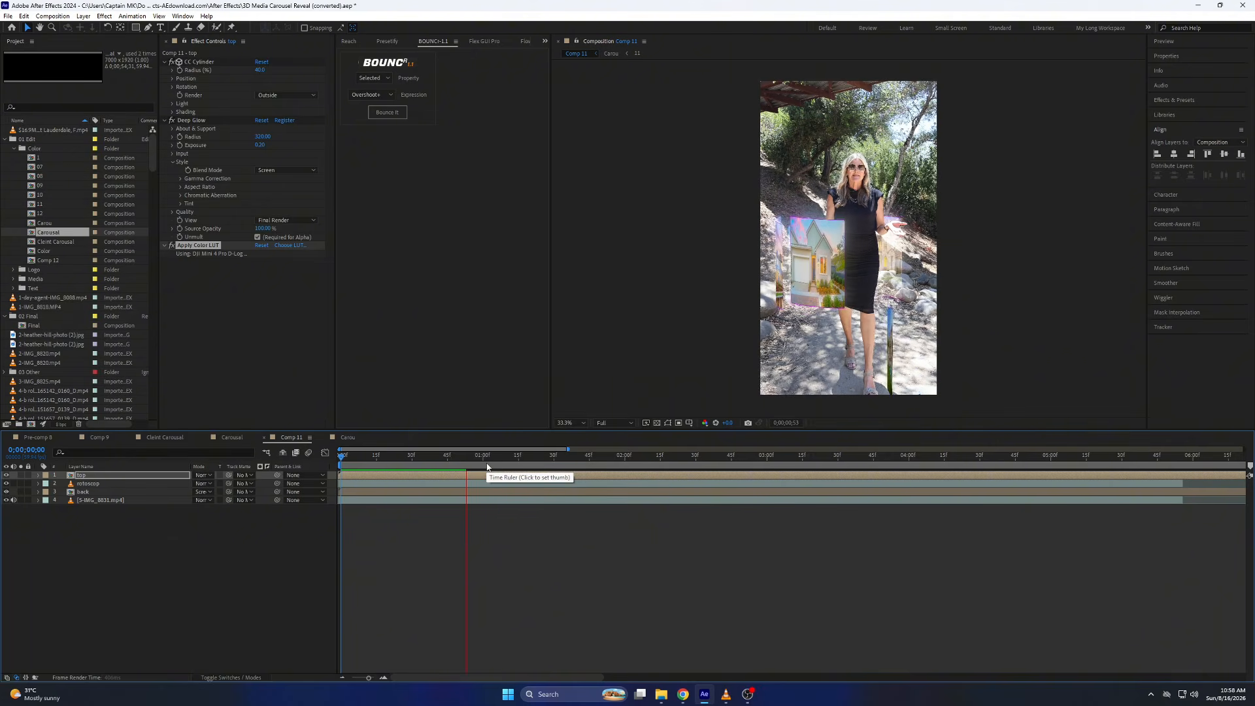
key(space)
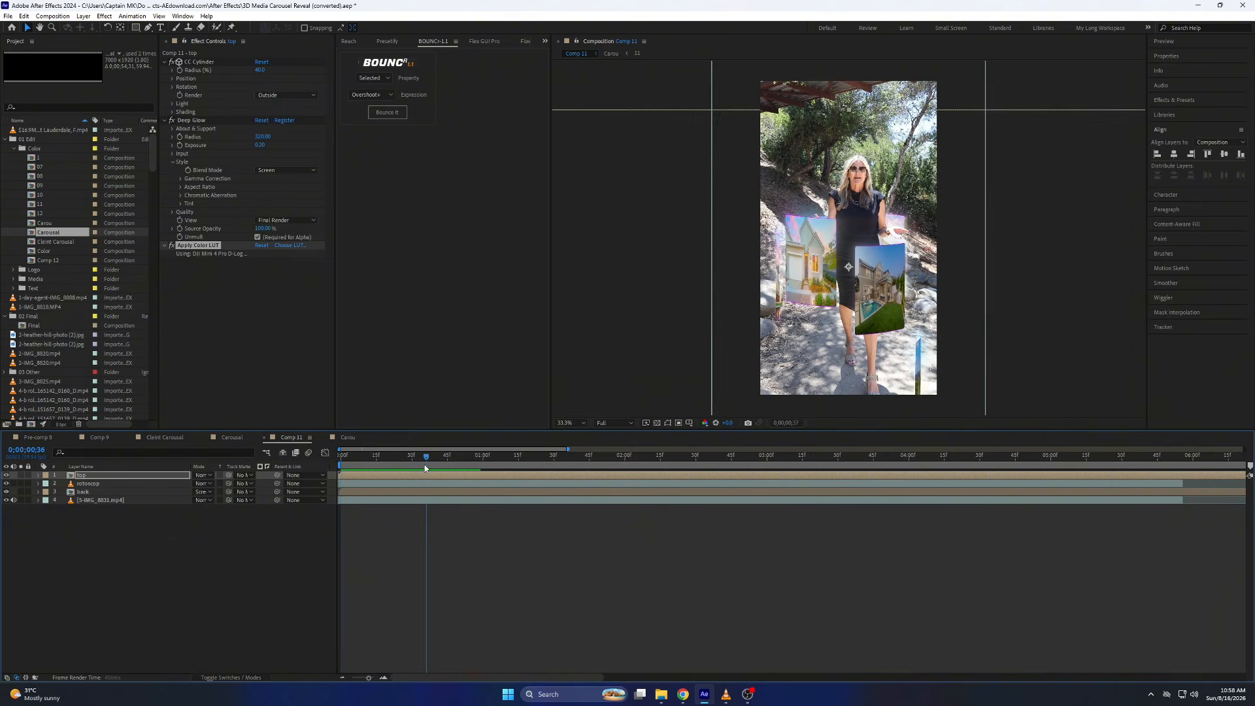
Compare the CC Cylinder, Deep Glow and Apply Color LUT settings on the top and back layers
click(187, 122)
click(115, 492)
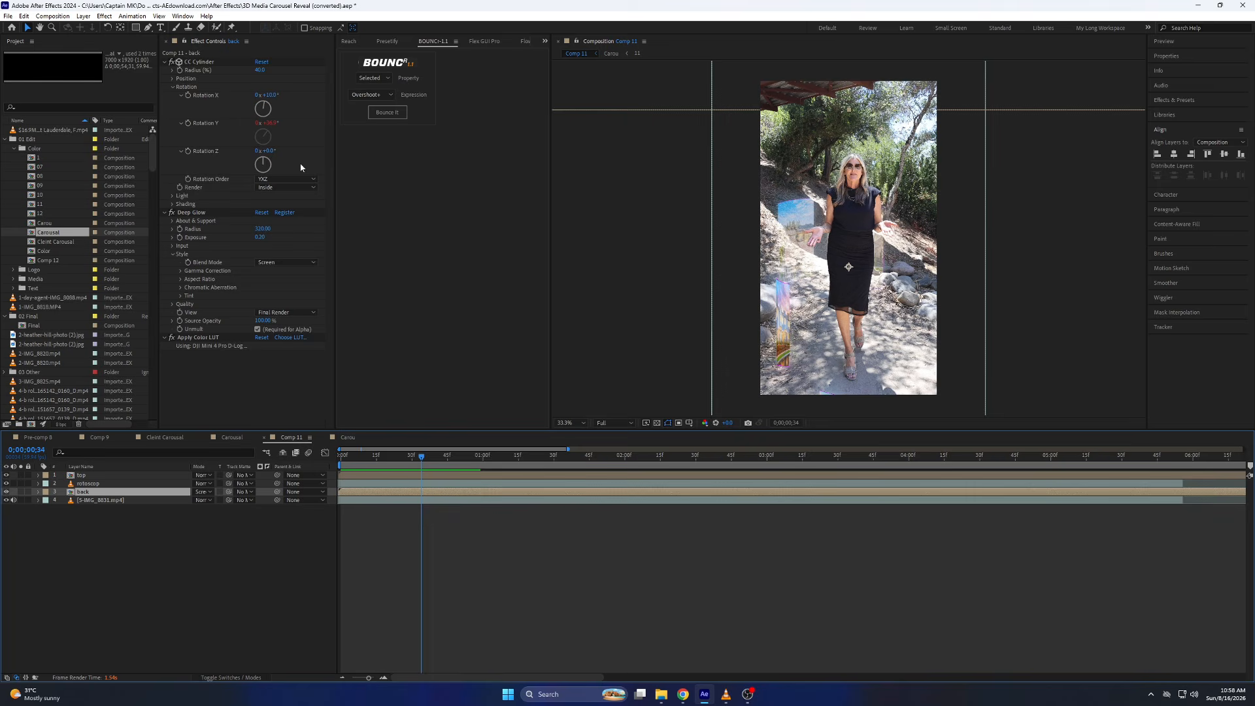
click(84, 475)
click(173, 87)
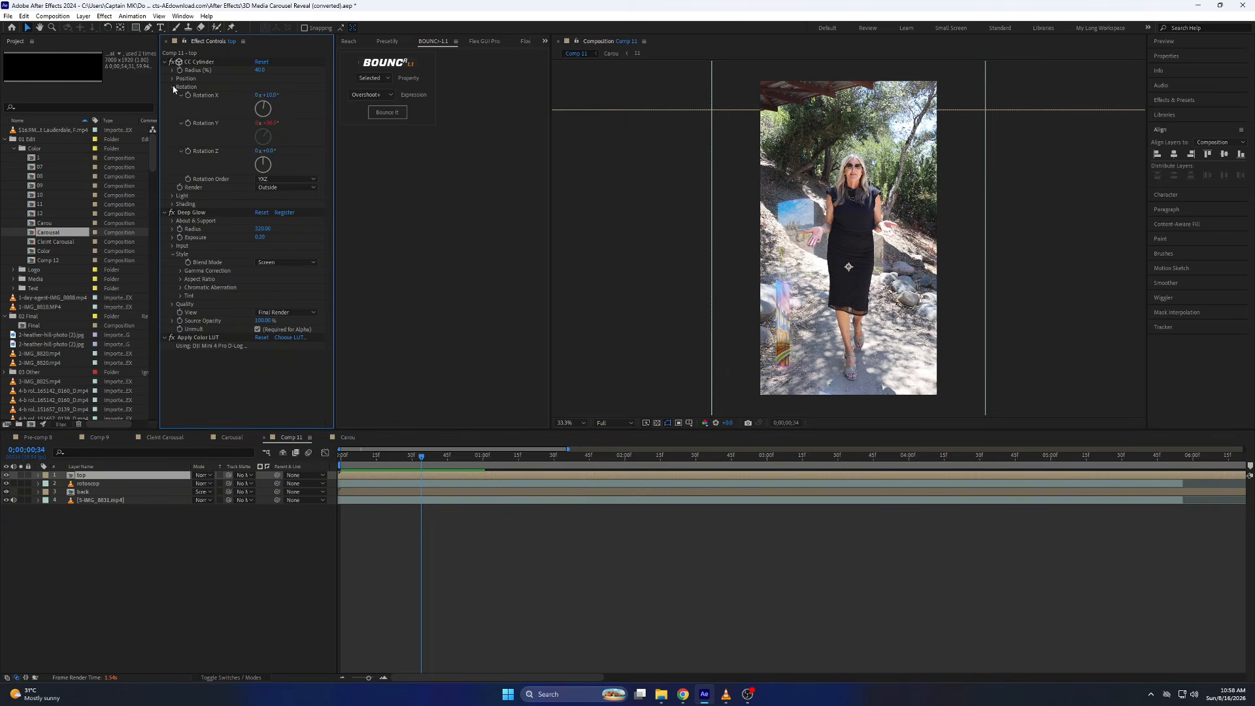
click(101, 493)
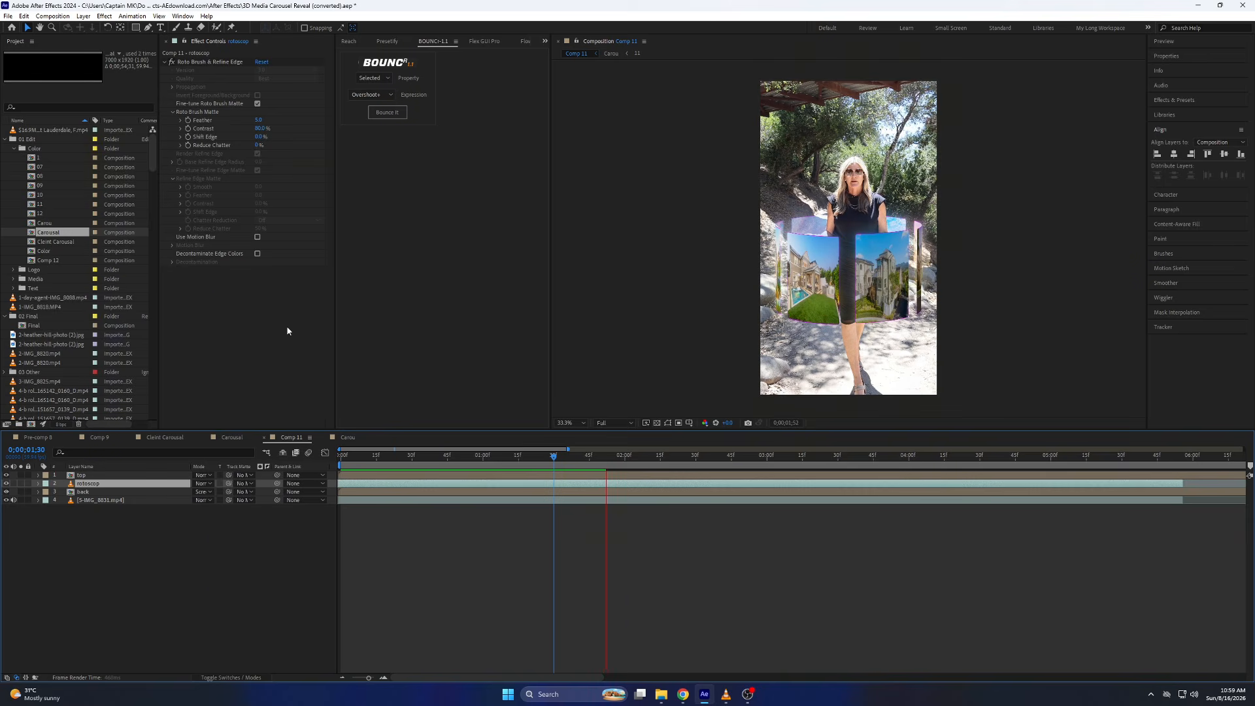
Paste the Apply Color LUT effect onto the 5-IMG_8831.mp4 and rotoscop layers and scrub through the graded footage
click(604, 500)
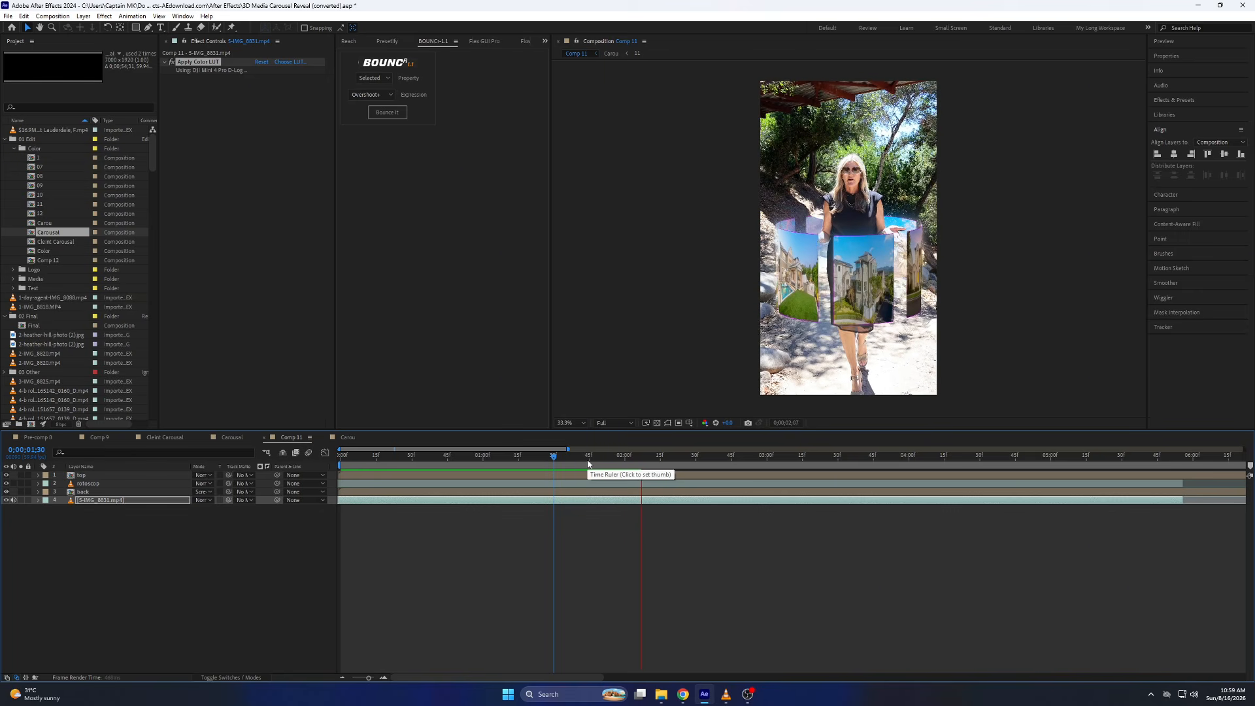
click(600, 484)
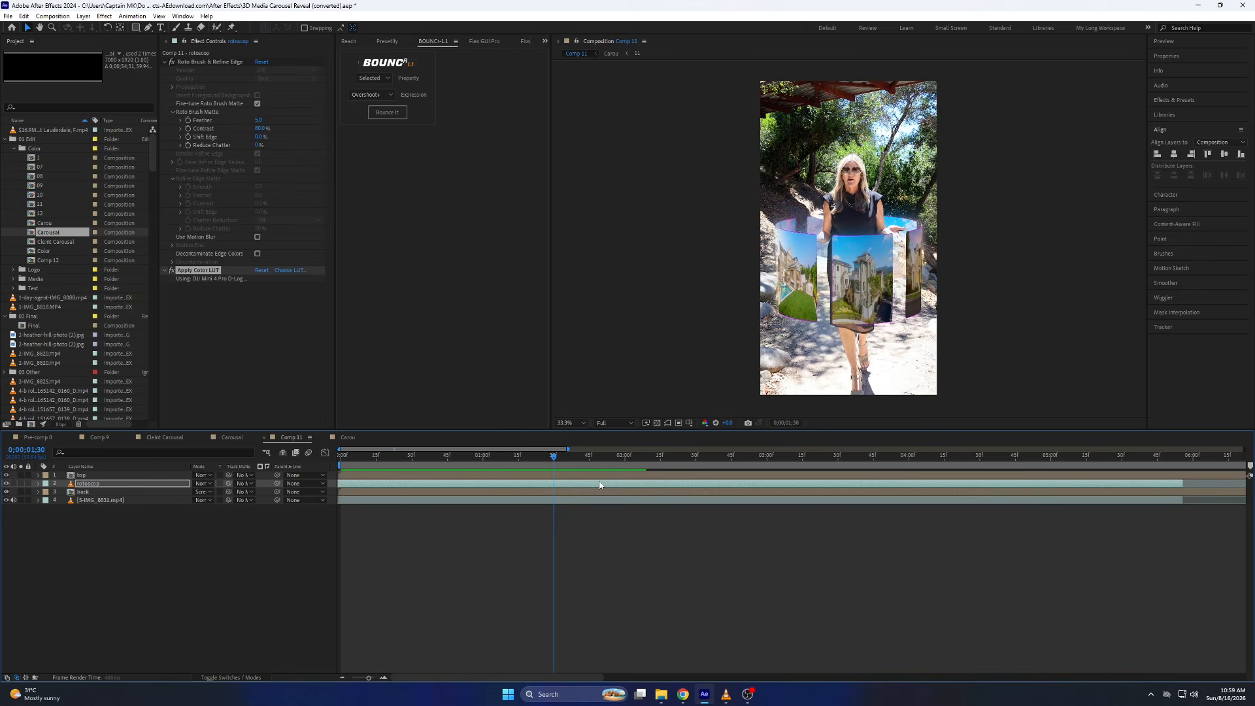
drag(599, 469, 679, 462)
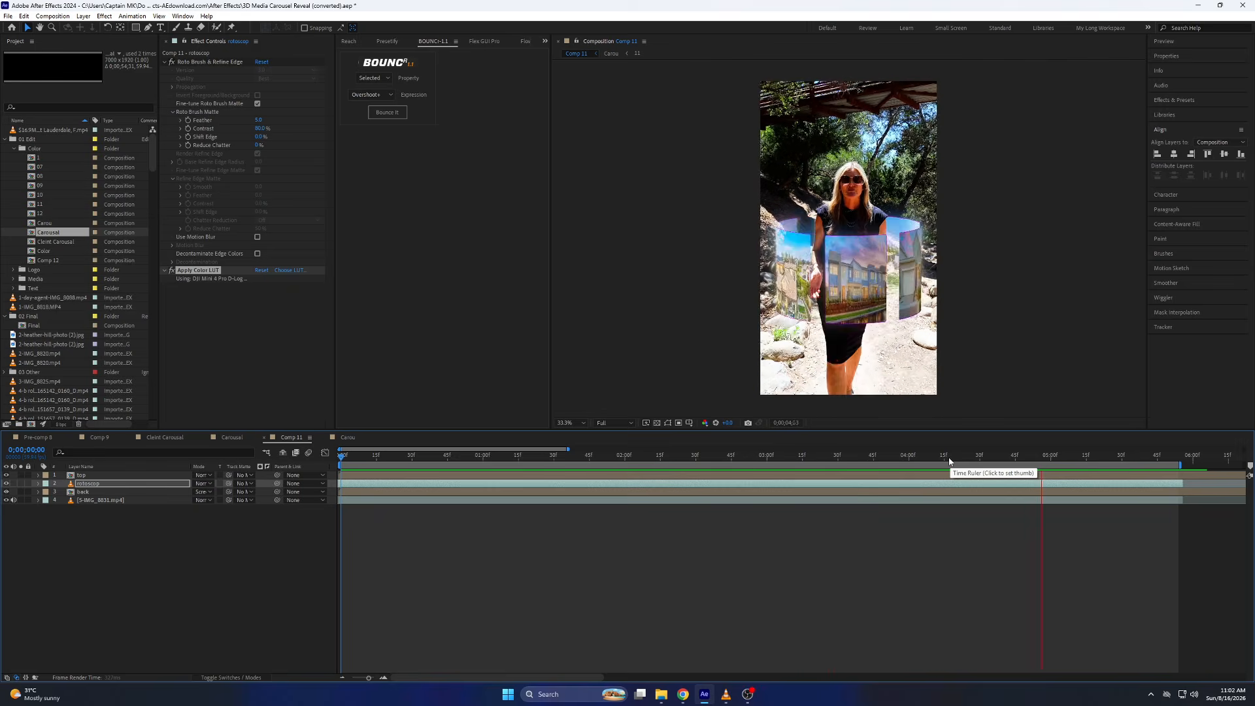
Play the finished carousel reveal in a maximized composition view, examining the cards around the presenter at 100% zoom
click(949, 459)
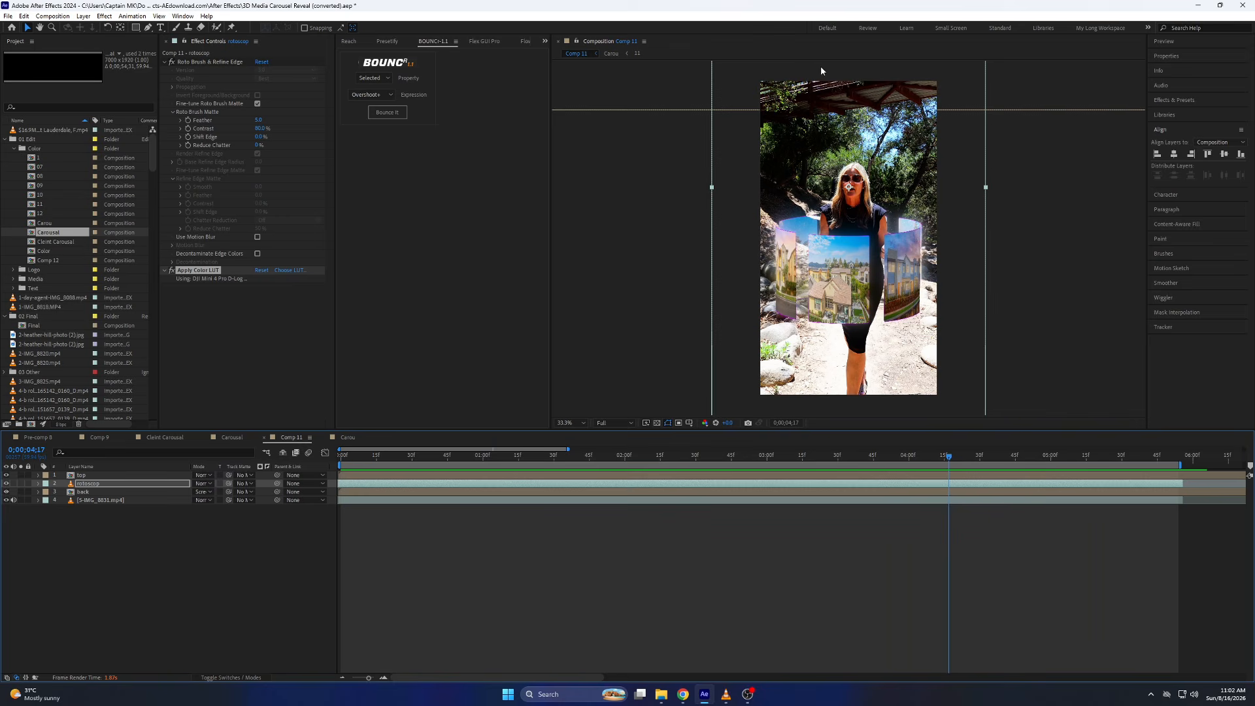
click(801, 146)
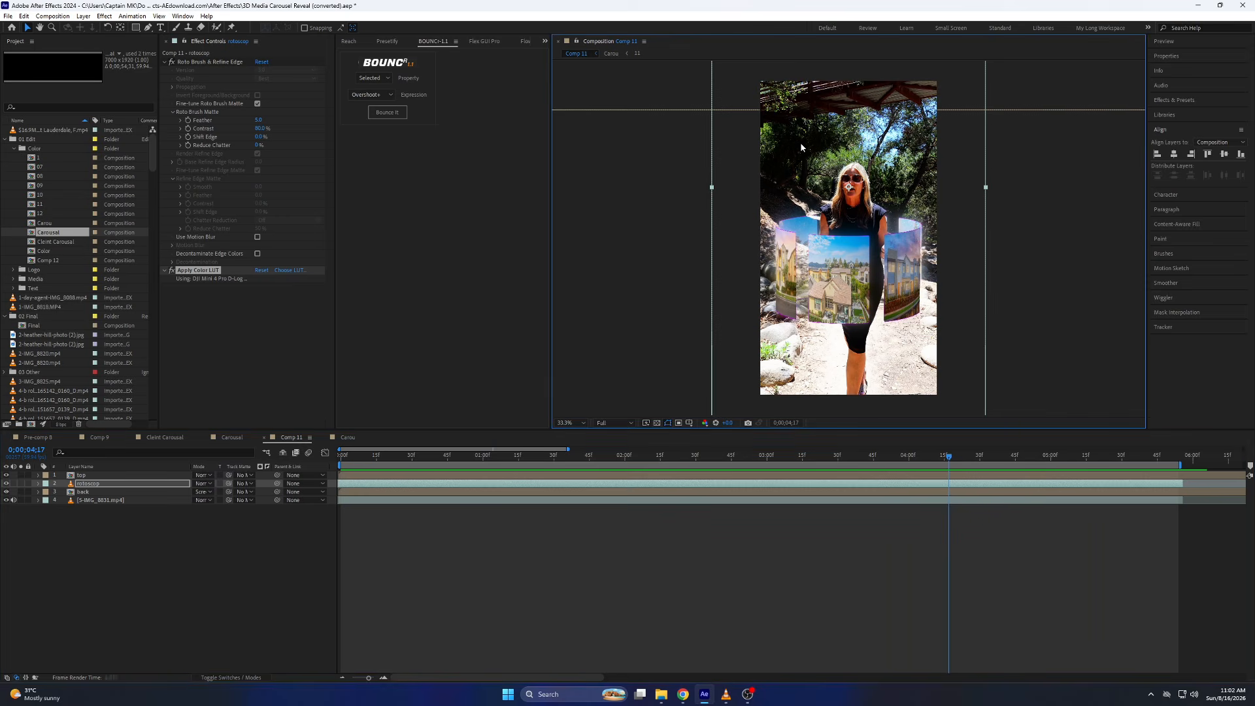
double_click(608, 42)
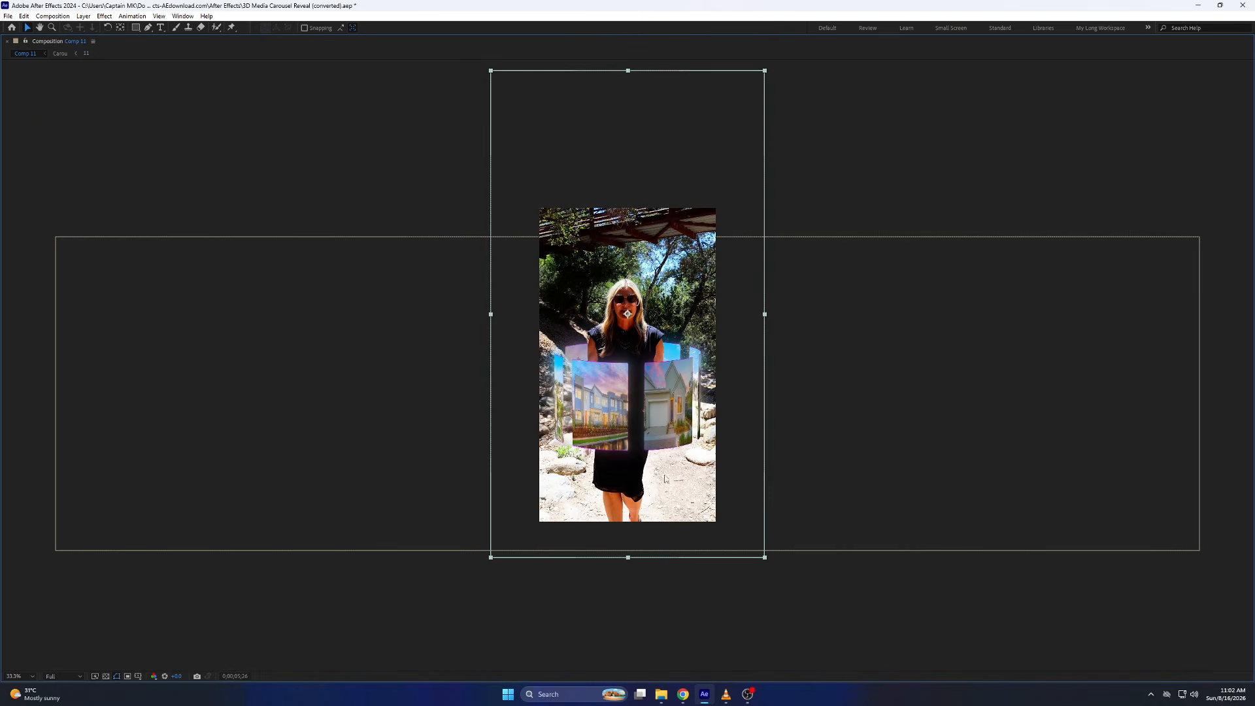
key(space)
scroll(677, 400, up, 2)
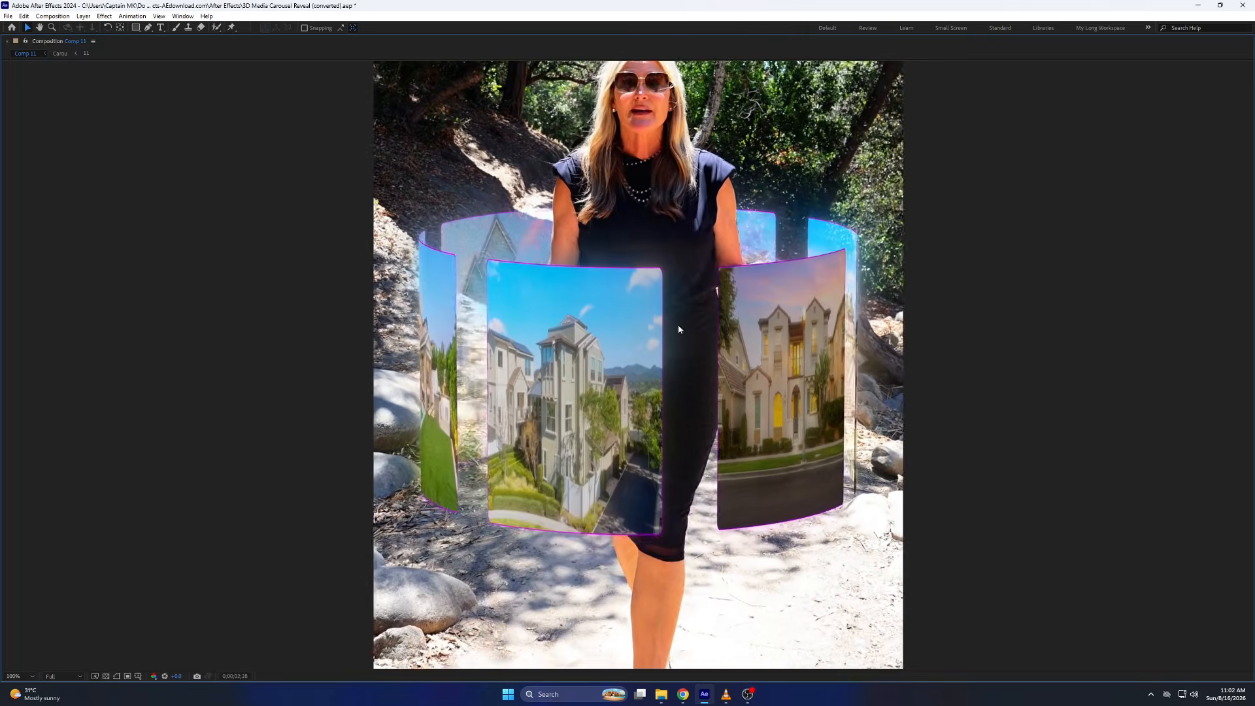
key(space)
drag(678, 324, 659, 405)
key(space)
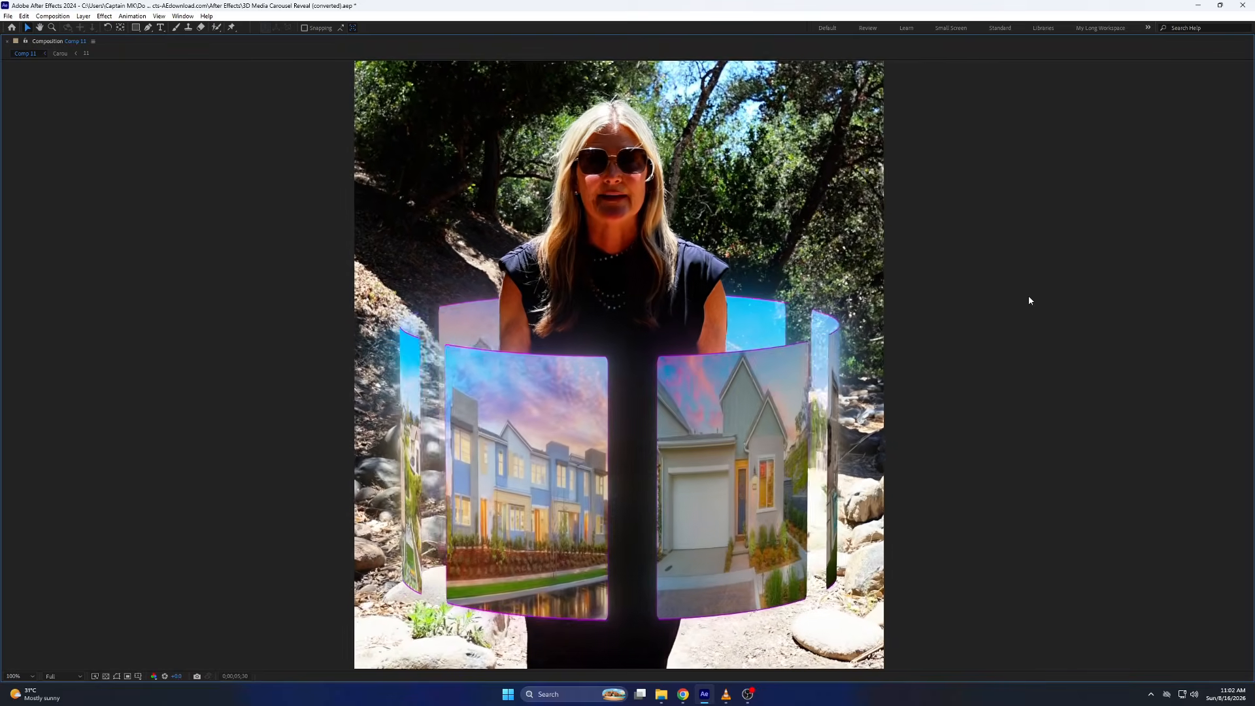
key(space)
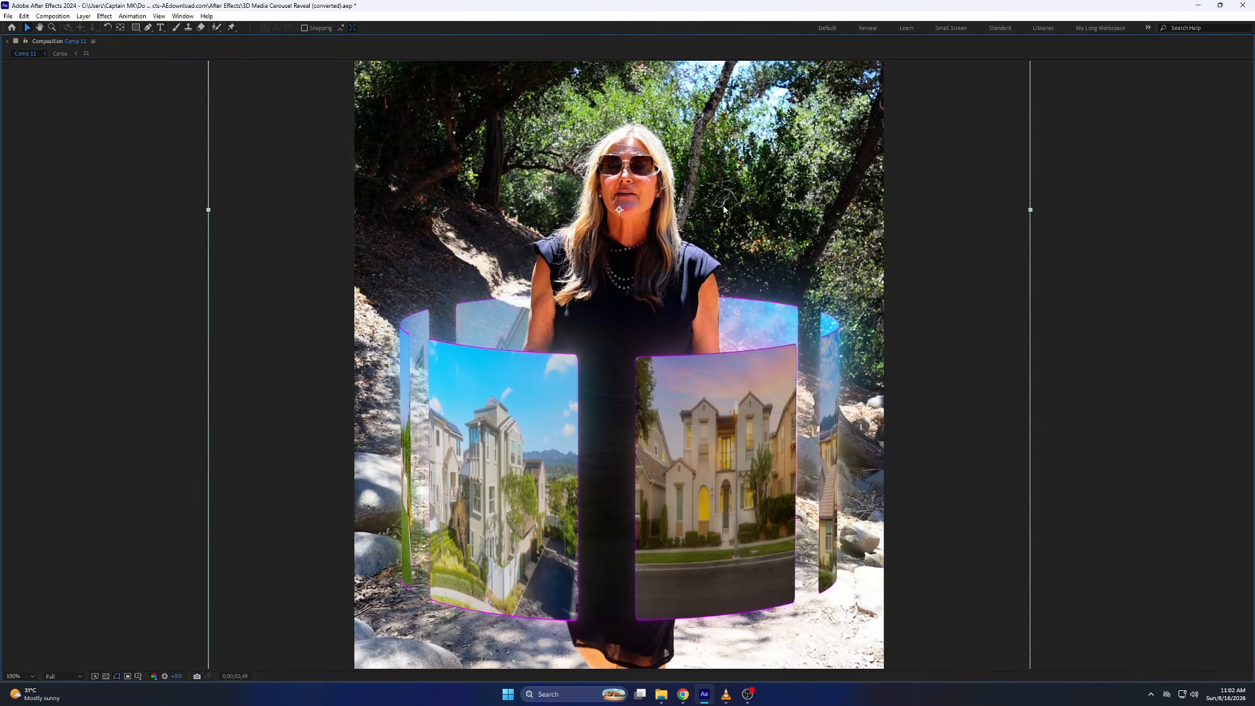